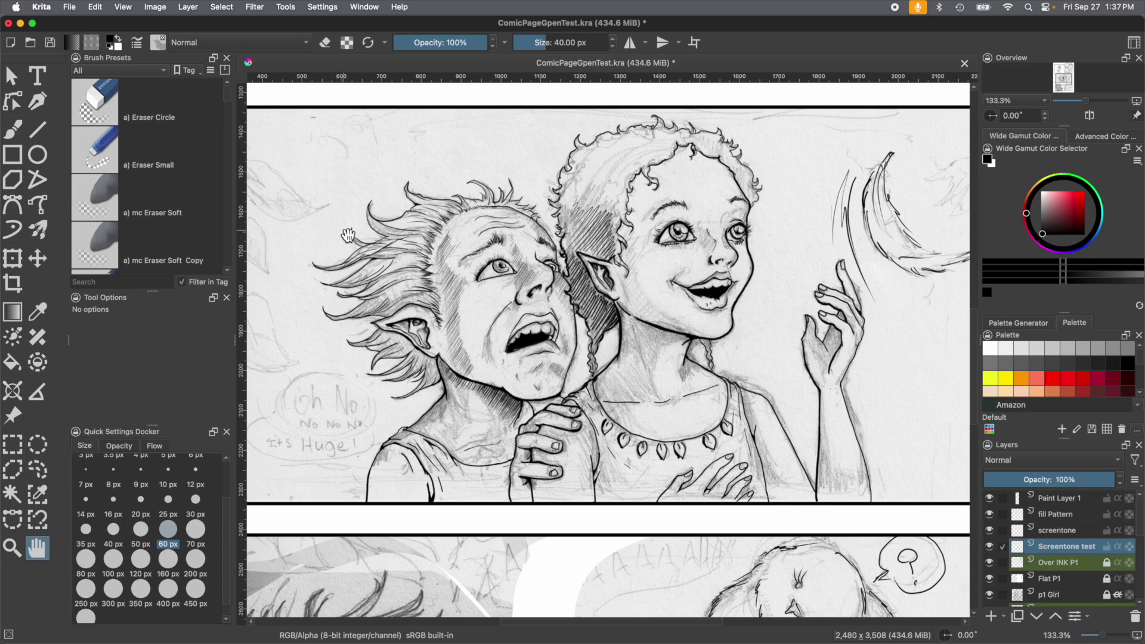
Filter the brush presets to the Textures tag and switch to the Freehand Brush tool
click(105, 70)
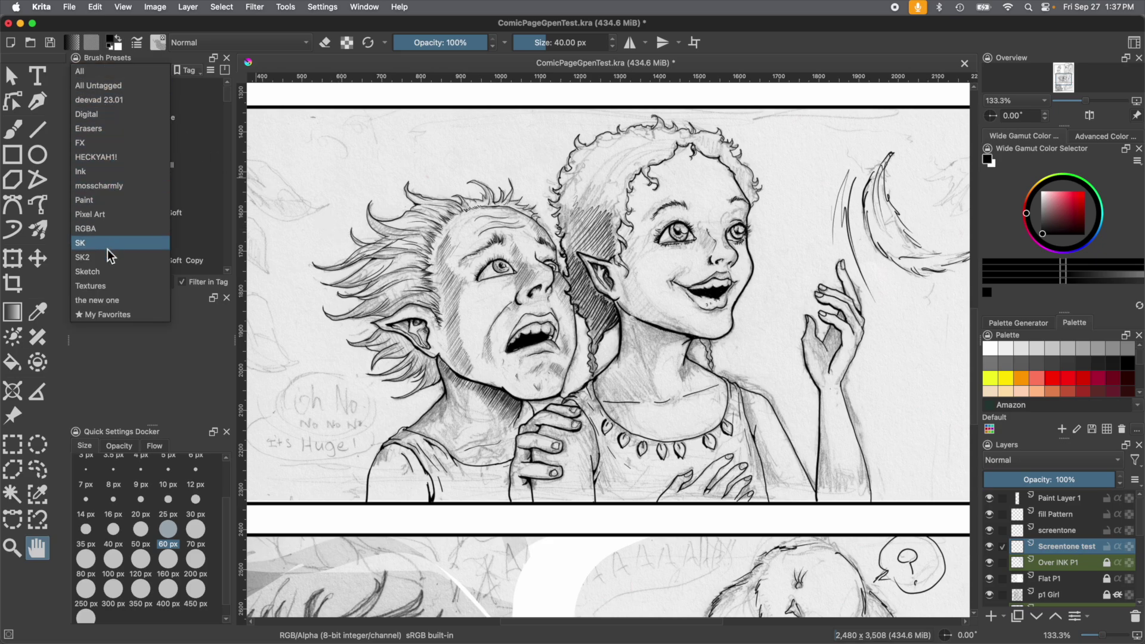
click(95, 286)
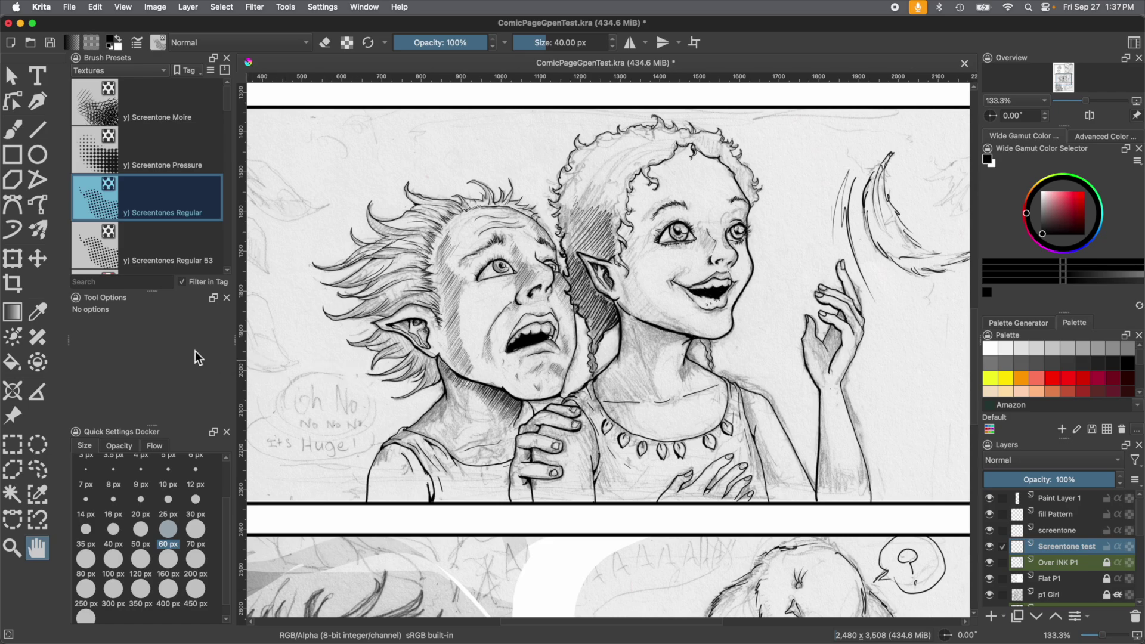
click(13, 131)
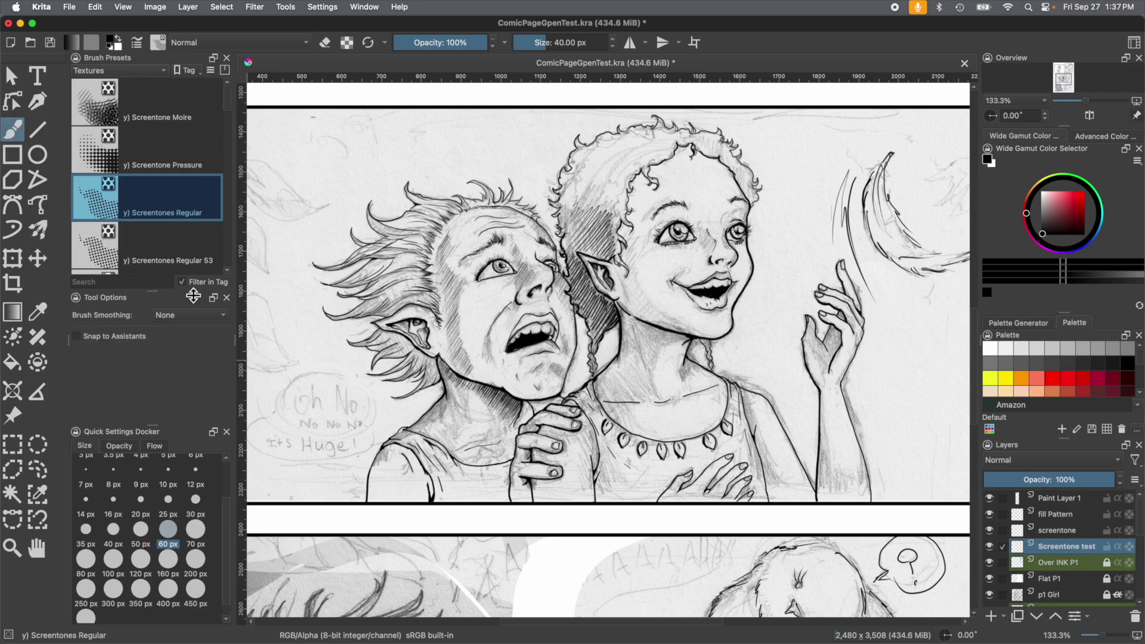
Paint crosshatched tone over the left character's shirt with the Screentone Moire brush
click(112, 121)
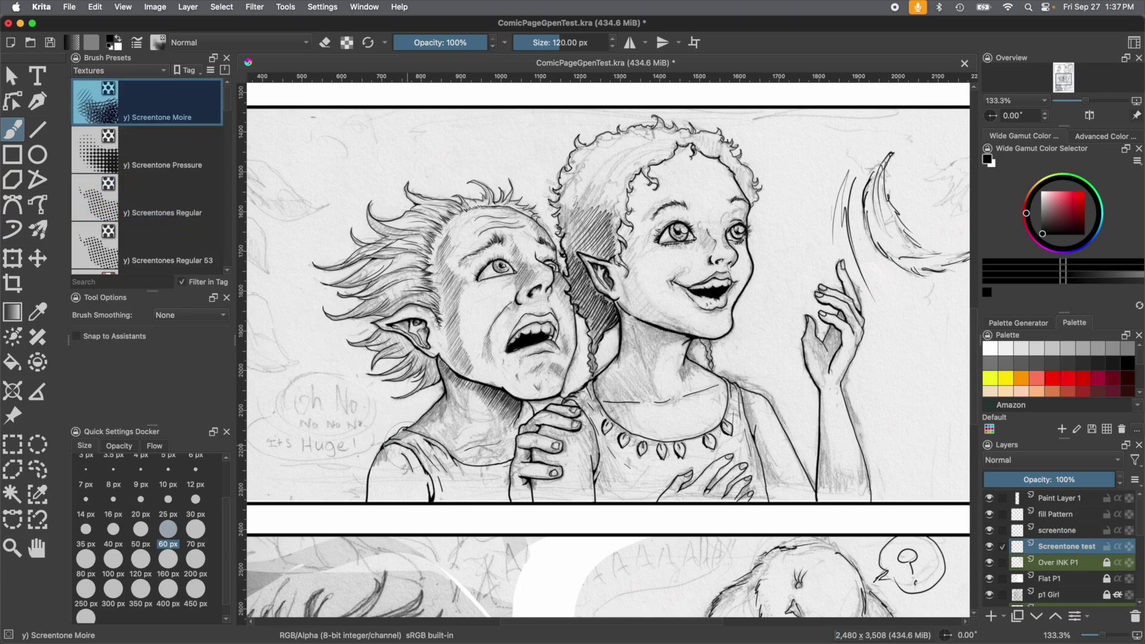
mouse_move(410, 437)
mouse_down()
mouse_move(428, 472)
mouse_move(438, 453)
mouse_move(469, 478)
mouse_move(480, 458)
mouse_move(489, 465)
mouse_move(374, 438)
mouse_move(411, 417)
mouse_up()
mouse_move(450, 500)
mouse_down()
mouse_move(438, 486)
mouse_move(429, 498)
mouse_up()
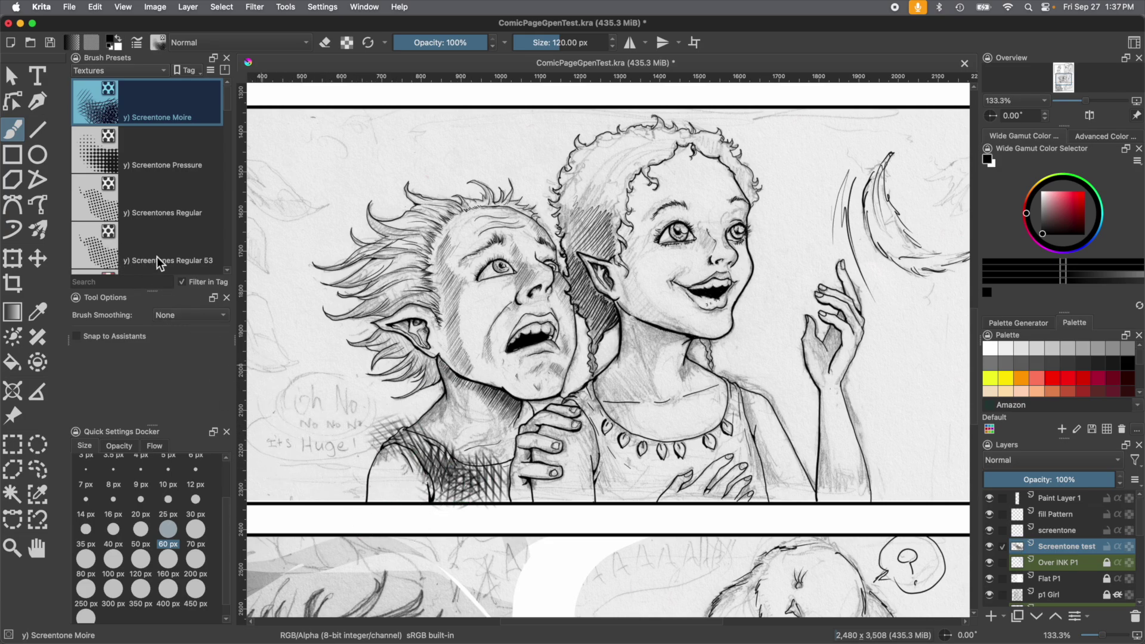
Add Screentone Pressure dots across the girl's neck, jaw, cheek, temple and nose
click(100, 162)
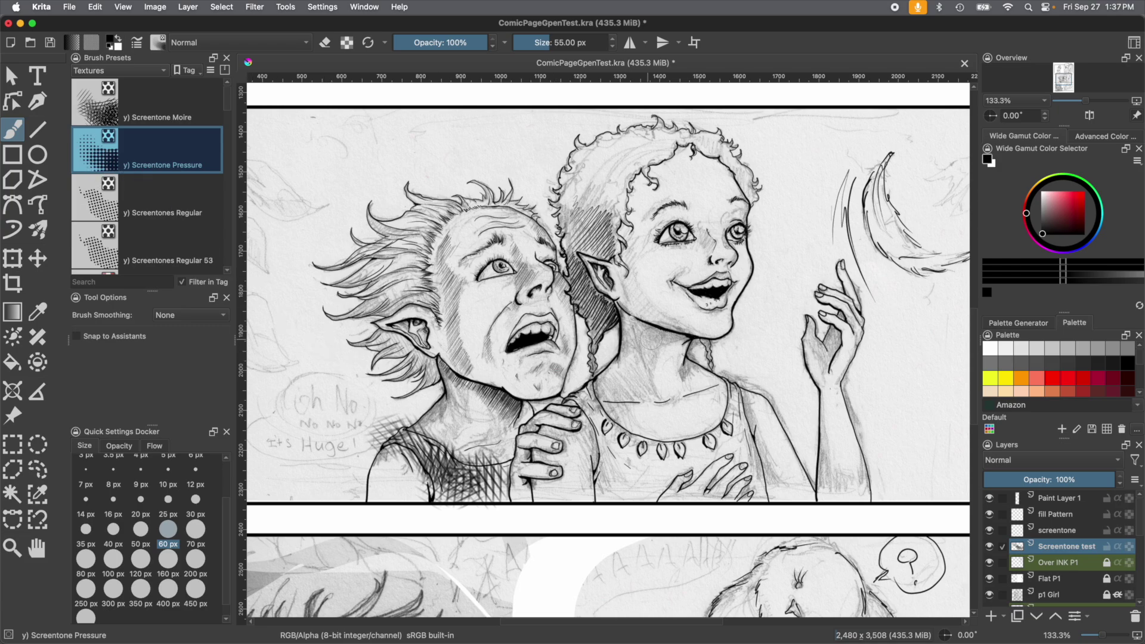
mouse_move(668, 341)
mouse_down()
mouse_move(650, 343)
mouse_move(620, 307)
mouse_move(680, 346)
mouse_move(642, 383)
mouse_move(626, 334)
mouse_move(621, 378)
mouse_move(659, 327)
mouse_move(634, 325)
mouse_move(602, 396)
mouse_up()
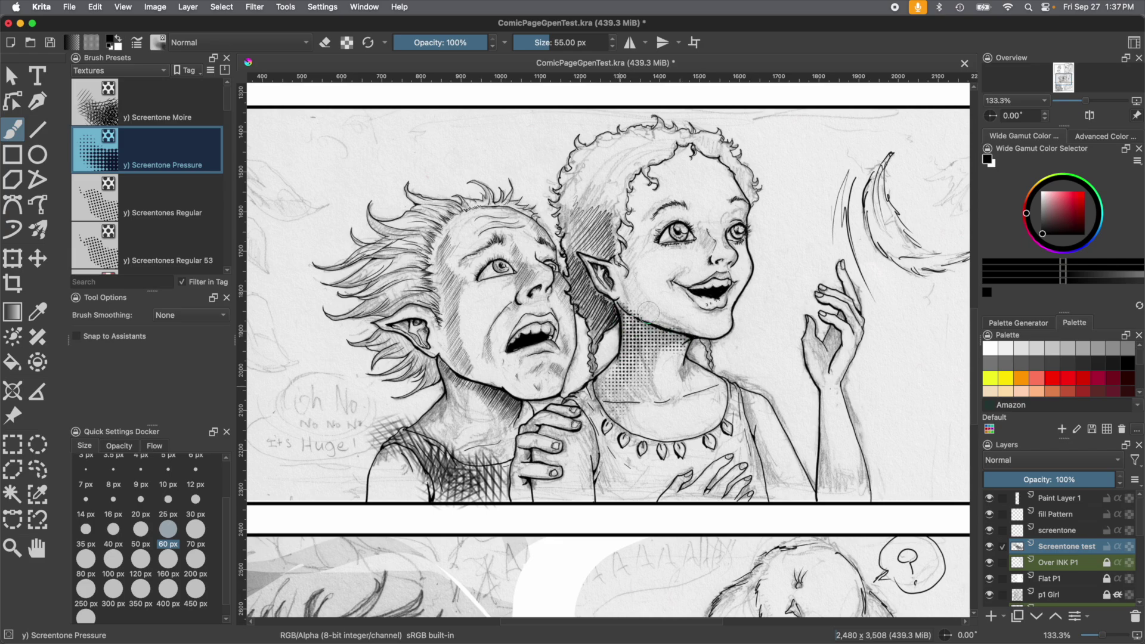
mouse_move(648, 311)
mouse_down()
mouse_move(691, 328)
mouse_move(629, 262)
mouse_move(620, 277)
mouse_move(630, 228)
mouse_move(651, 316)
mouse_move(629, 307)
mouse_move(638, 262)
mouse_move(626, 191)
mouse_move(617, 277)
mouse_up()
mouse_move(683, 230)
mouse_down()
mouse_move(709, 256)
mouse_move(700, 262)
mouse_up()
drag(668, 206, 659, 220)
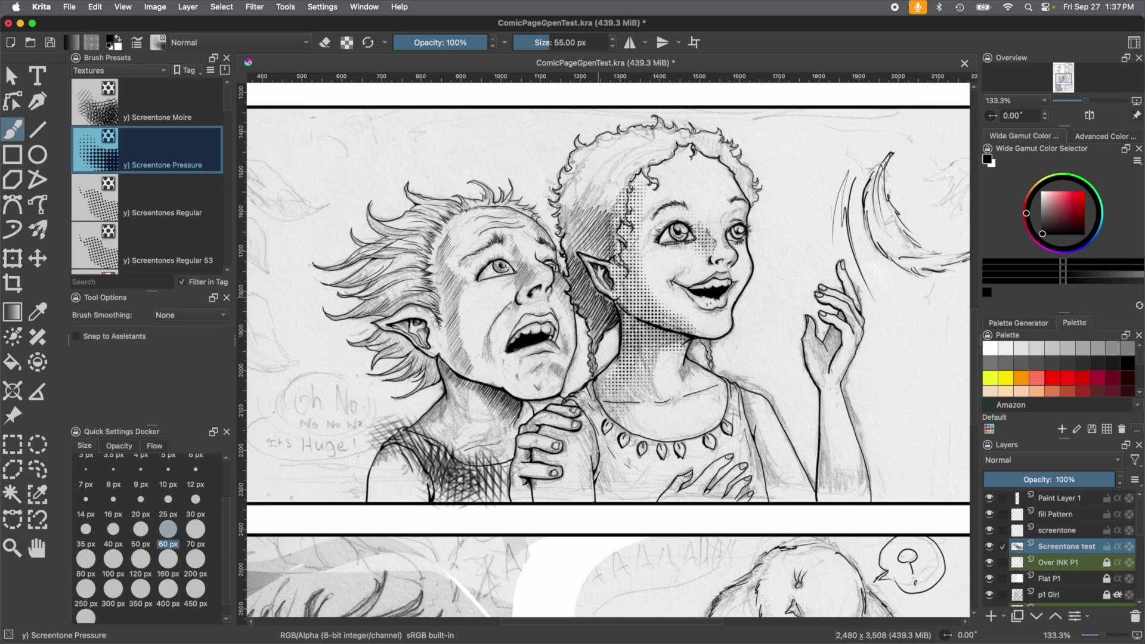
mouse_move(617, 367)
mouse_down()
mouse_move(588, 406)
mouse_move(582, 471)
mouse_move(563, 429)
mouse_move(539, 420)
mouse_move(520, 477)
mouse_move(548, 462)
mouse_move(524, 484)
mouse_move(544, 498)
mouse_move(537, 504)
mouse_up()
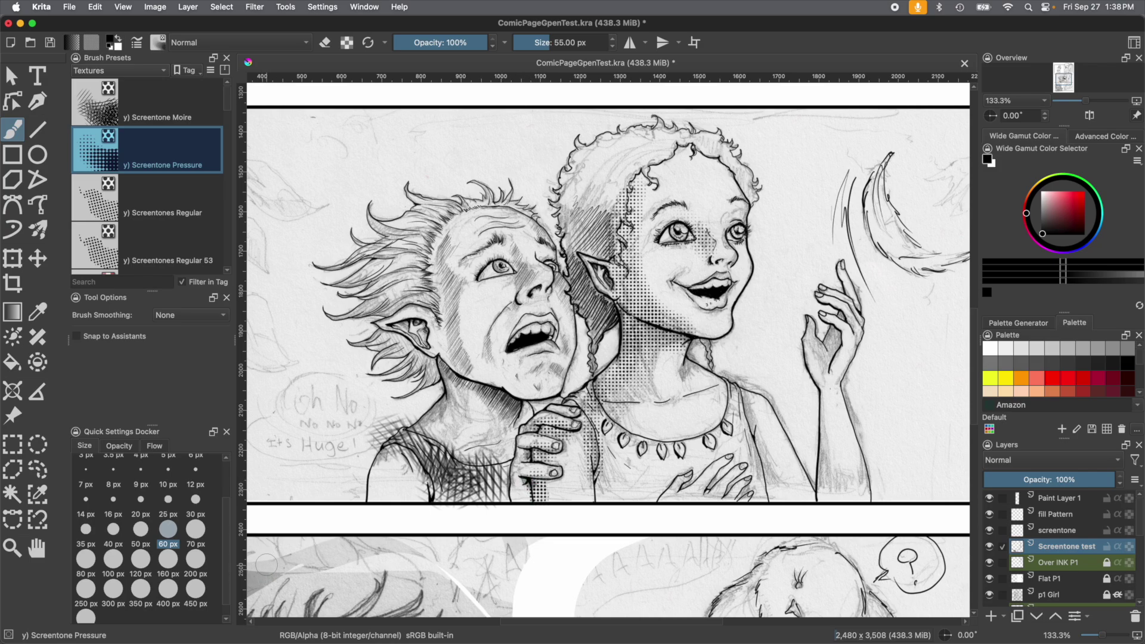
click(100, 209)
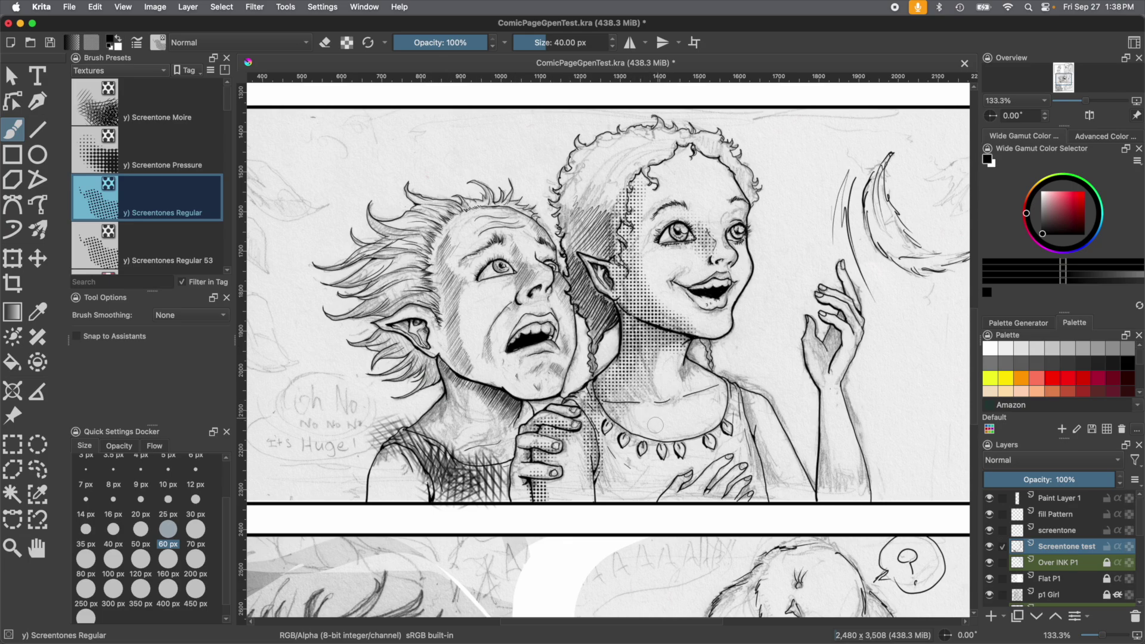
Brush Screentones Regular dots onto the girl's chest and a strip over the 'Oh No' lettering
mouse_move(652, 427)
mouse_down()
mouse_move(664, 434)
mouse_move(615, 406)
mouse_move(594, 374)
mouse_up()
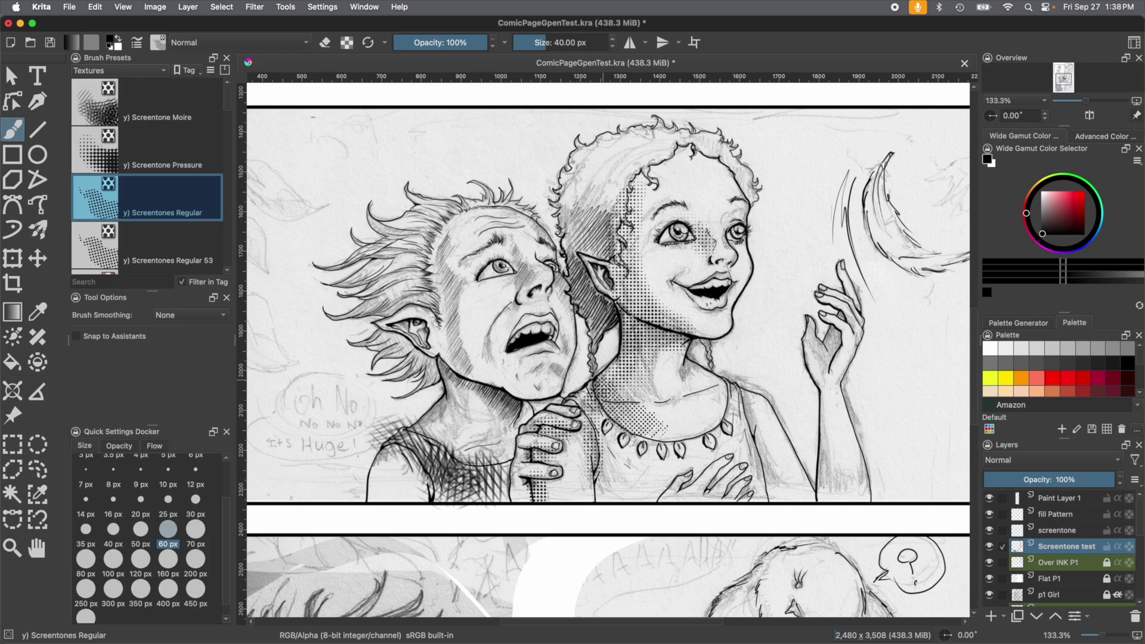
drag(605, 376, 614, 366)
mouse_move(321, 358)
mouse_down()
mouse_move(325, 406)
mouse_move(310, 334)
mouse_move(289, 334)
mouse_move(298, 315)
mouse_move(331, 358)
mouse_up()
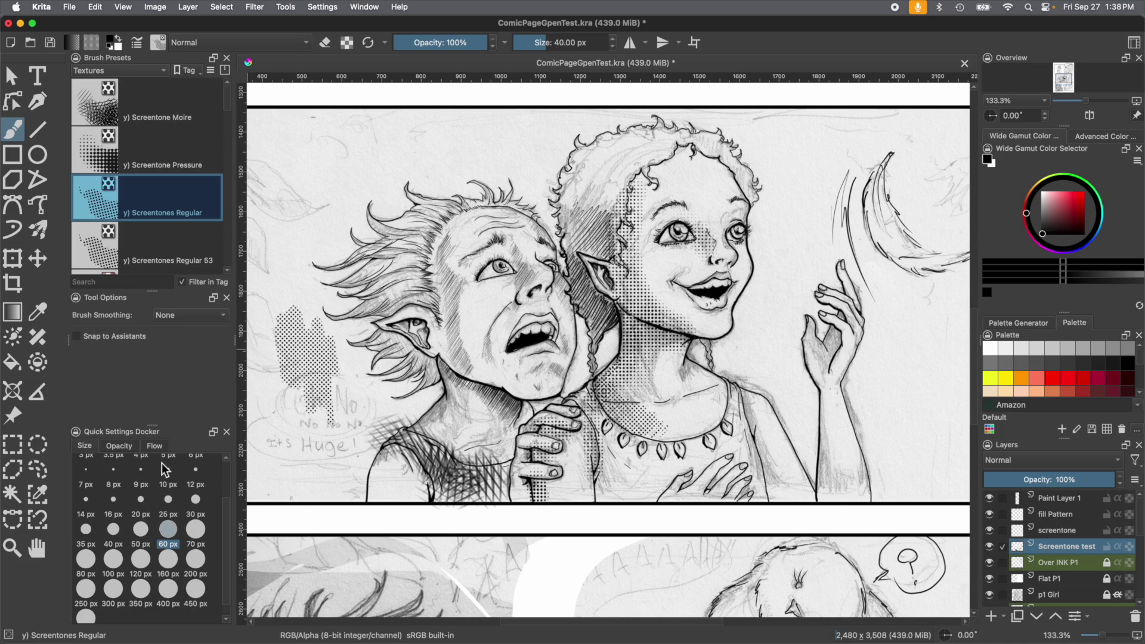
click(168, 561)
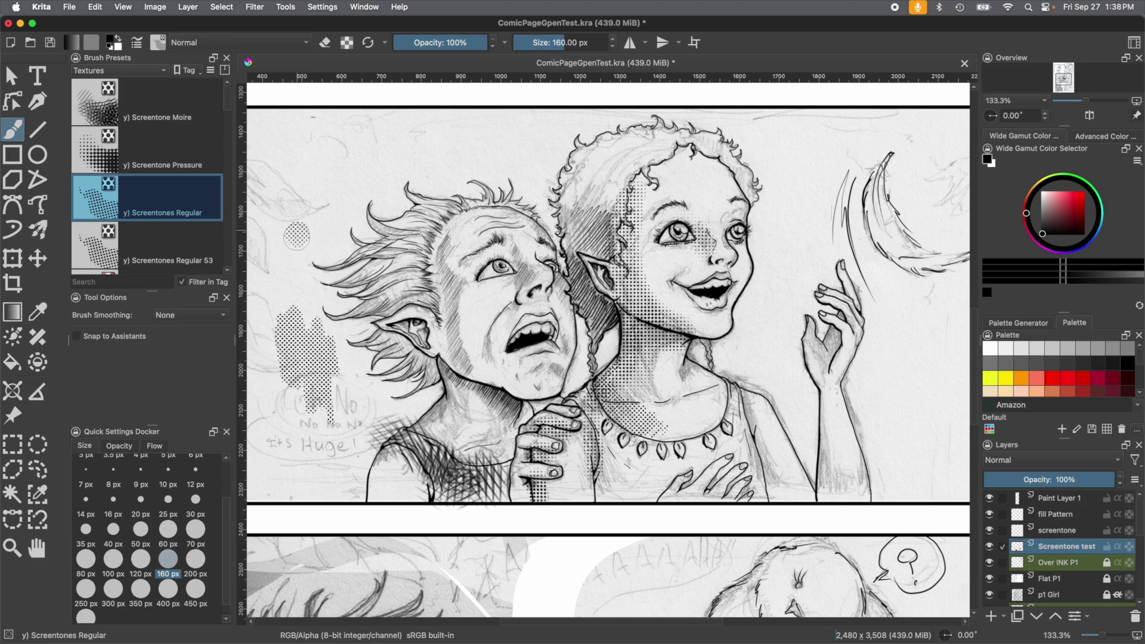
Paint a tall 160 px dot patch at the panel's left, then fill its gaps at 25 px
mouse_move(296, 236)
mouse_down()
mouse_move(275, 265)
mouse_move(274, 343)
mouse_move(300, 304)
mouse_up()
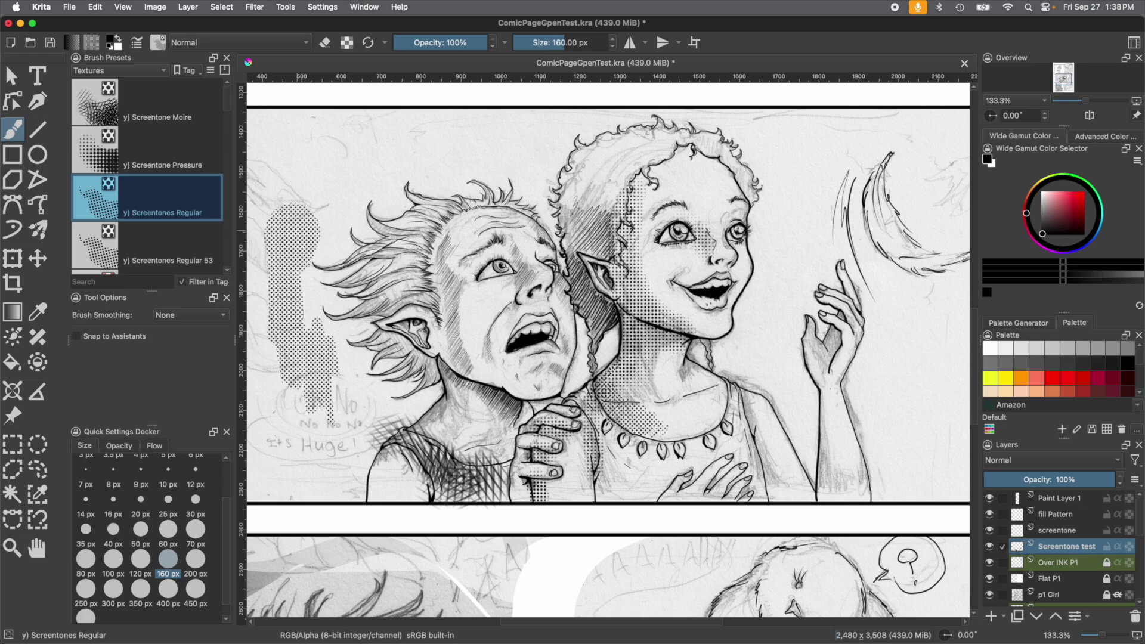
click(167, 528)
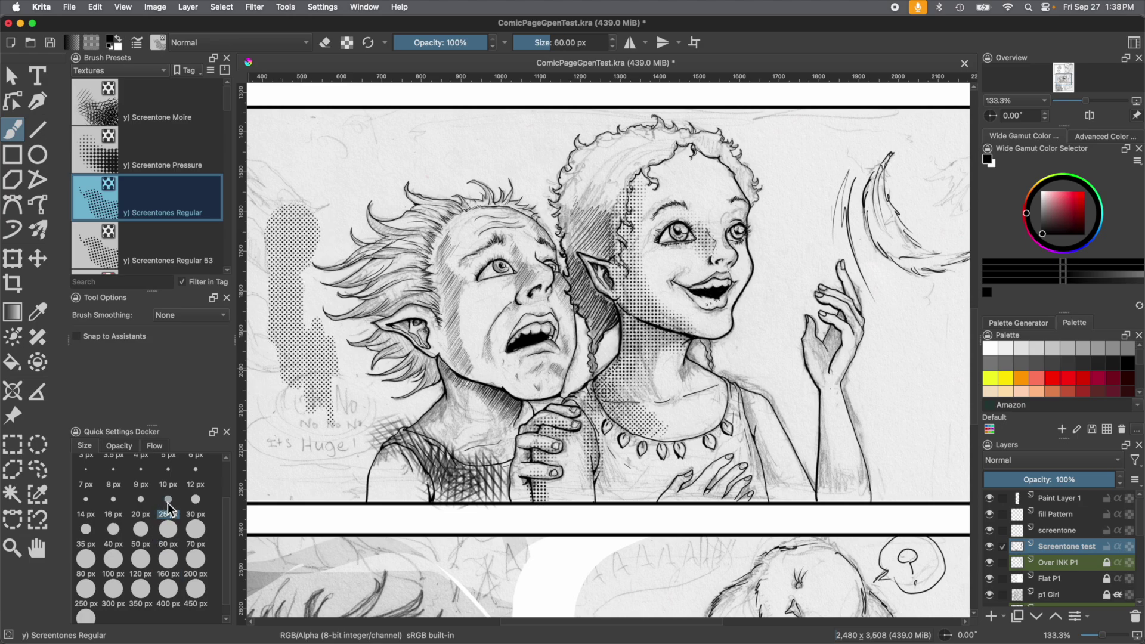
mouse_move(311, 286)
mouse_down()
mouse_move(308, 296)
mouse_move(304, 280)
mouse_move(309, 334)
mouse_up()
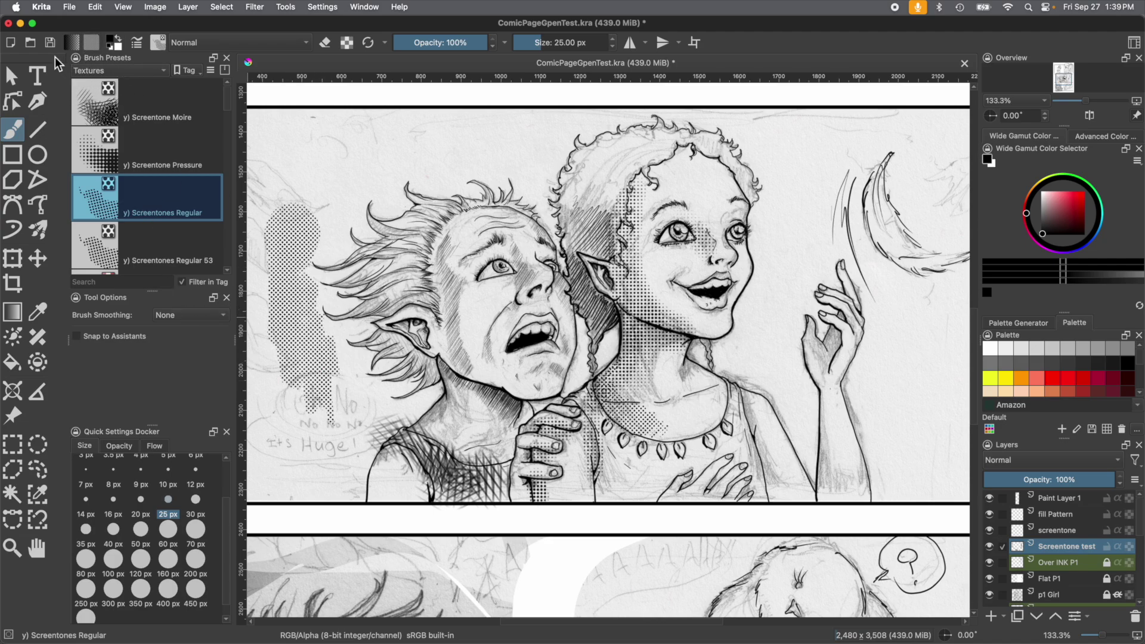
click(138, 43)
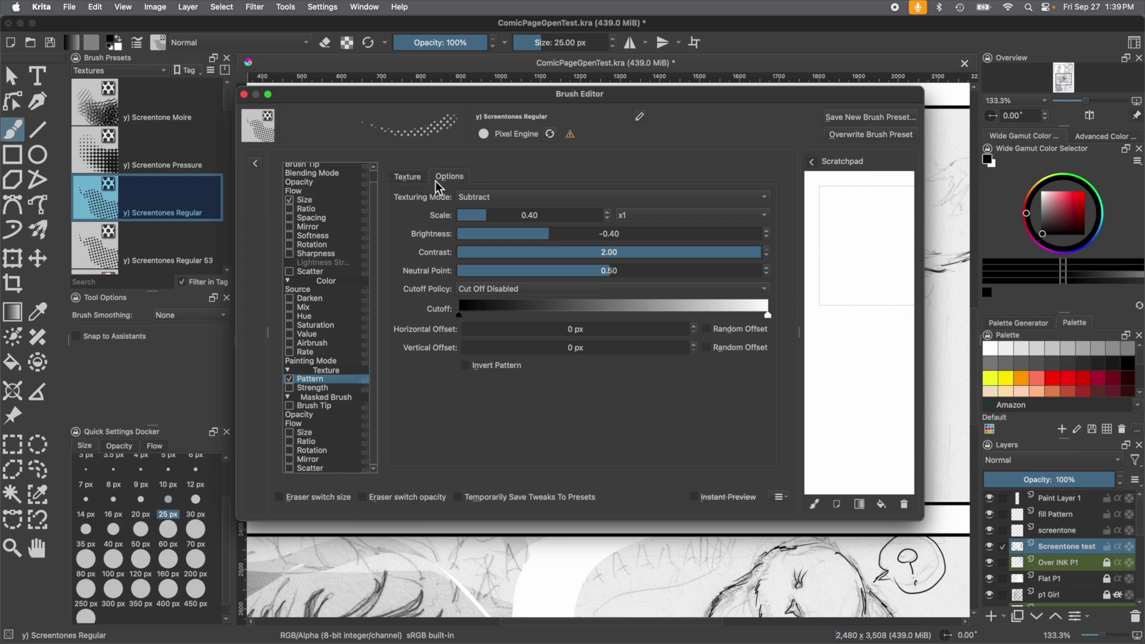
Browse the Texture tab's pattern grid, then return to the texture scale and brightness options
click(409, 177)
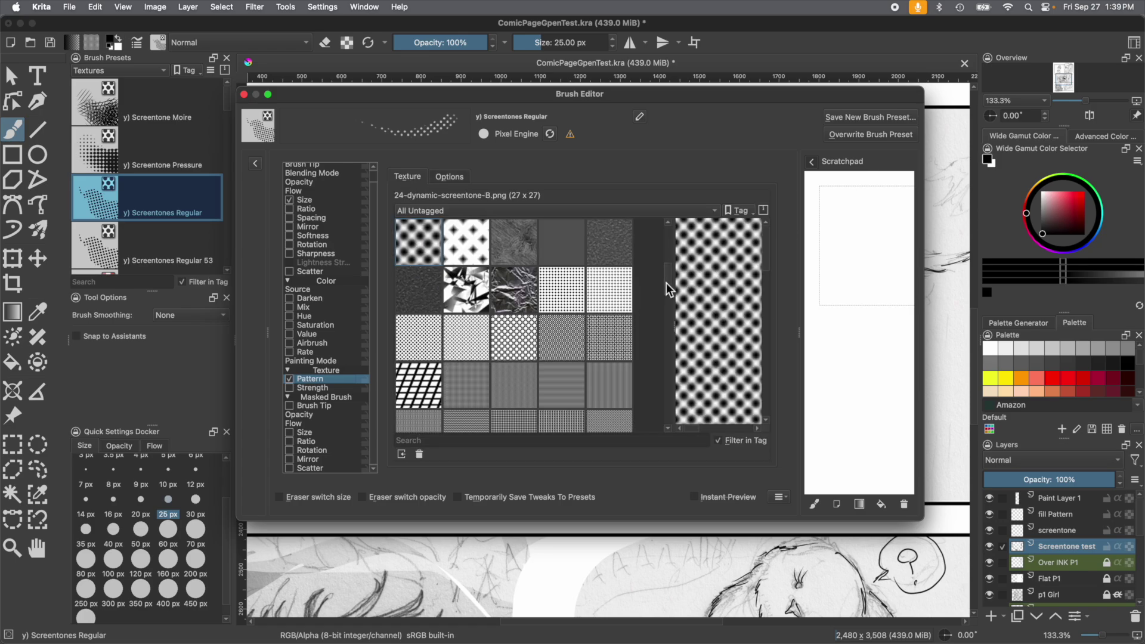
drag(668, 283, 605, 186)
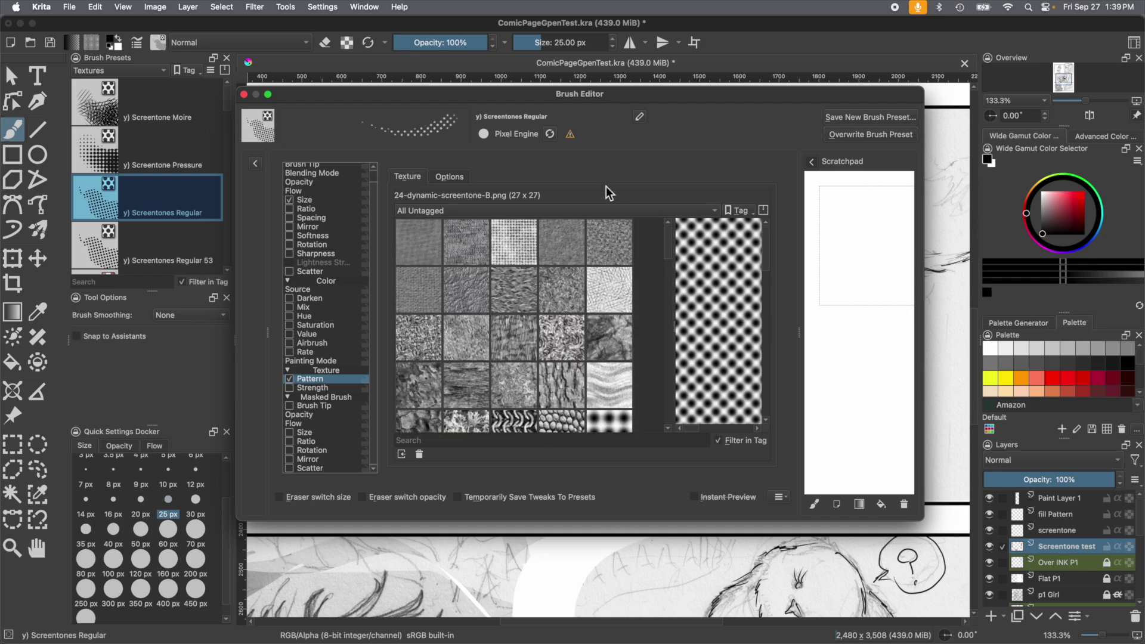
click(445, 177)
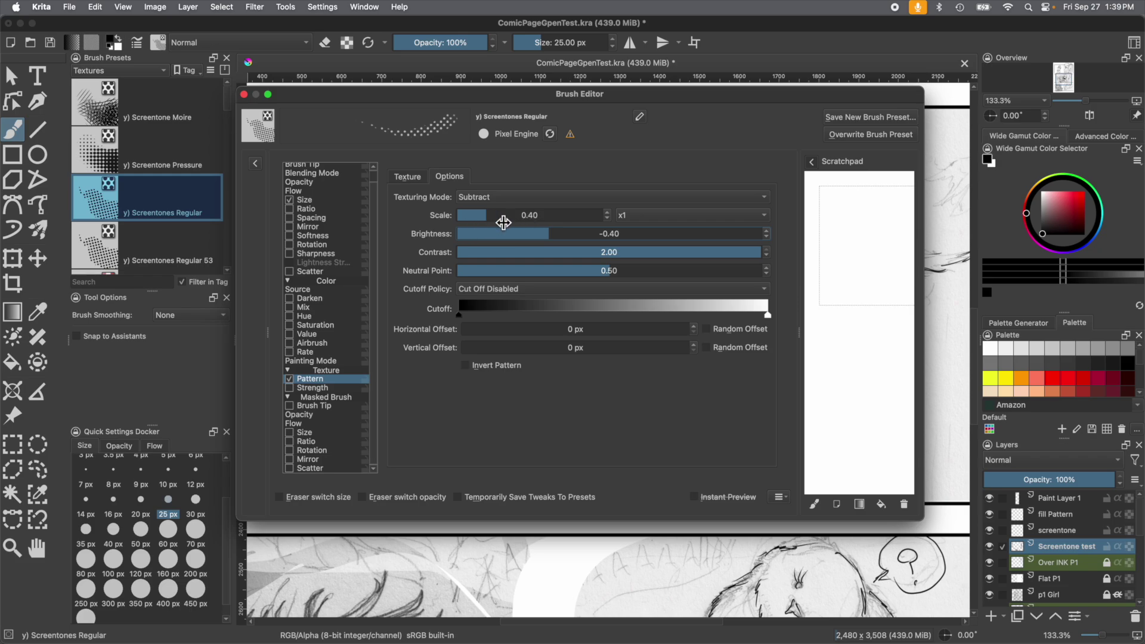
click(632, 217)
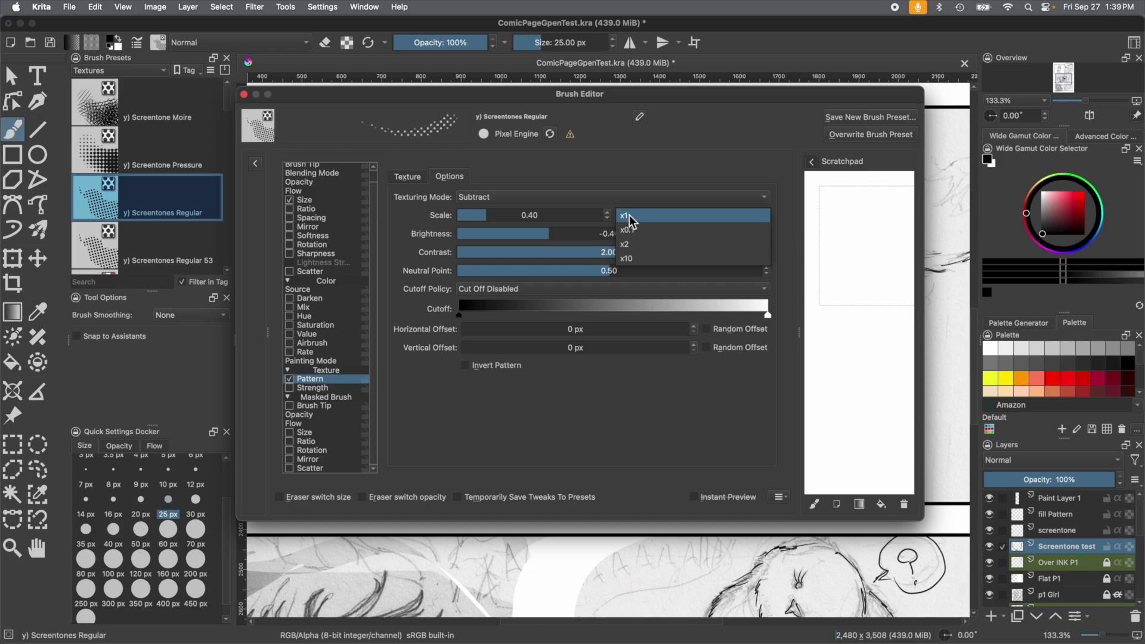
Keep the x1 multiplier and test texture scales of 0.26 and 1.44 on the scratchpad
click(628, 216)
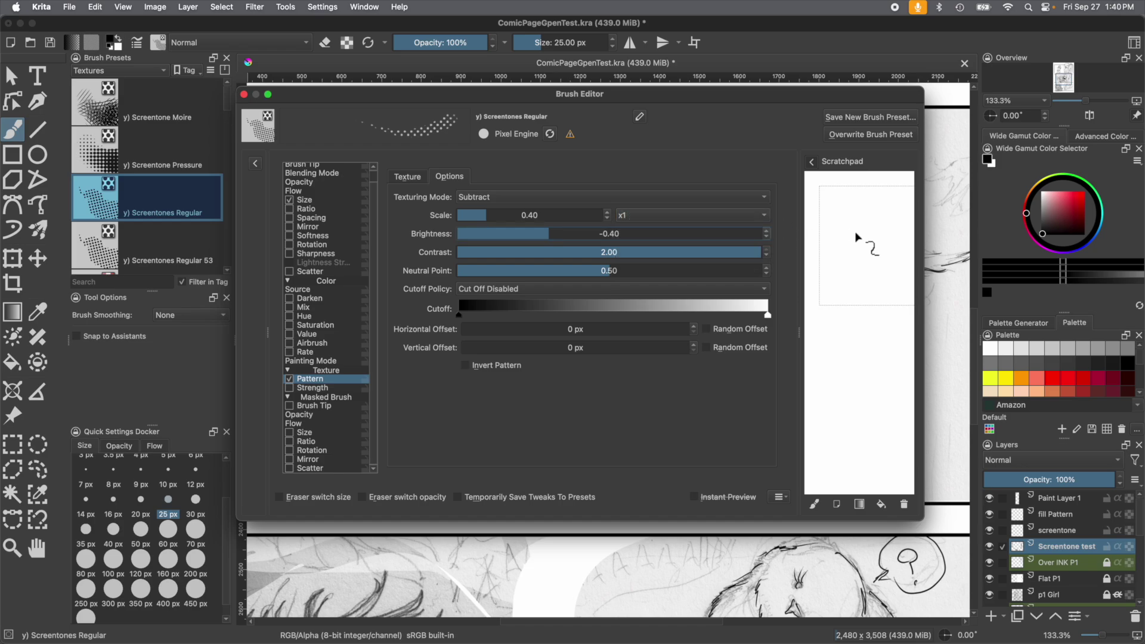
mouse_move(840, 255)
mouse_down()
mouse_move(868, 228)
mouse_move(863, 280)
mouse_move(876, 268)
mouse_move(846, 252)
mouse_move(843, 231)
mouse_up()
drag(487, 219, 481, 219)
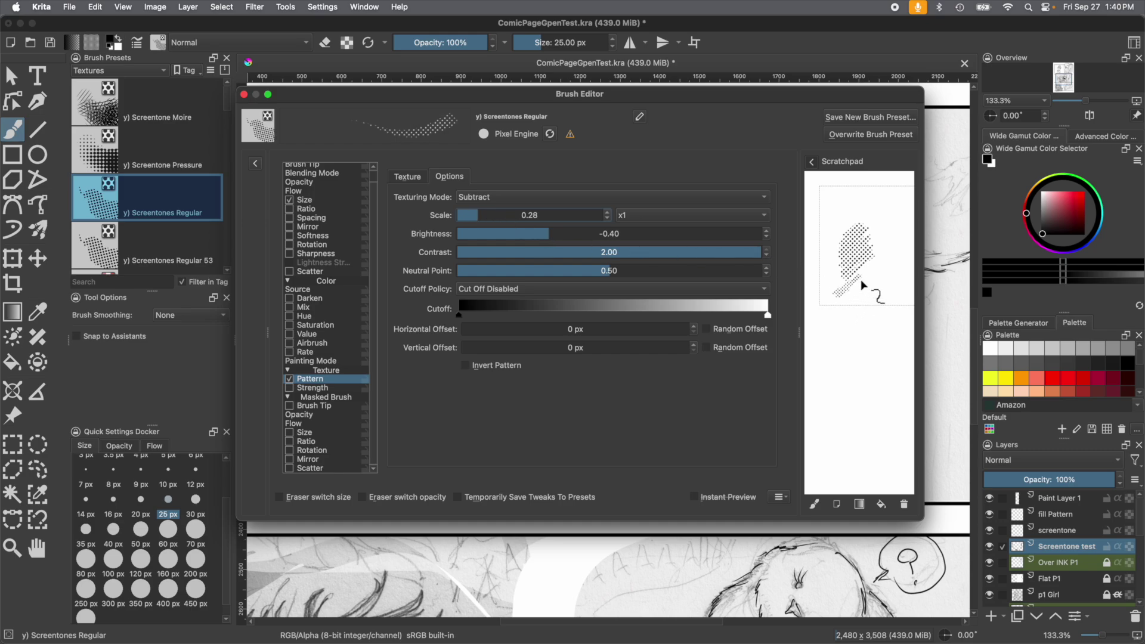
mouse_move(860, 280)
mouse_down()
mouse_move(832, 287)
mouse_move(830, 247)
mouse_up()
drag(549, 218, 568, 217)
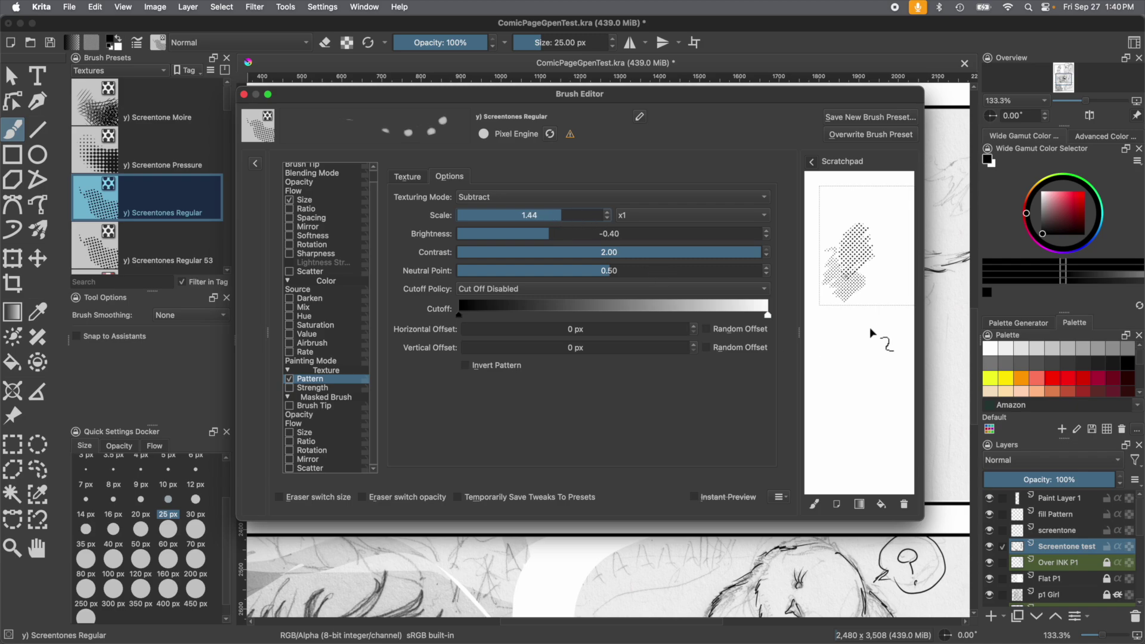
mouse_move(876, 325)
mouse_down()
mouse_move(837, 337)
mouse_move(842, 354)
mouse_move(865, 298)
mouse_move(827, 324)
mouse_move(840, 298)
mouse_up()
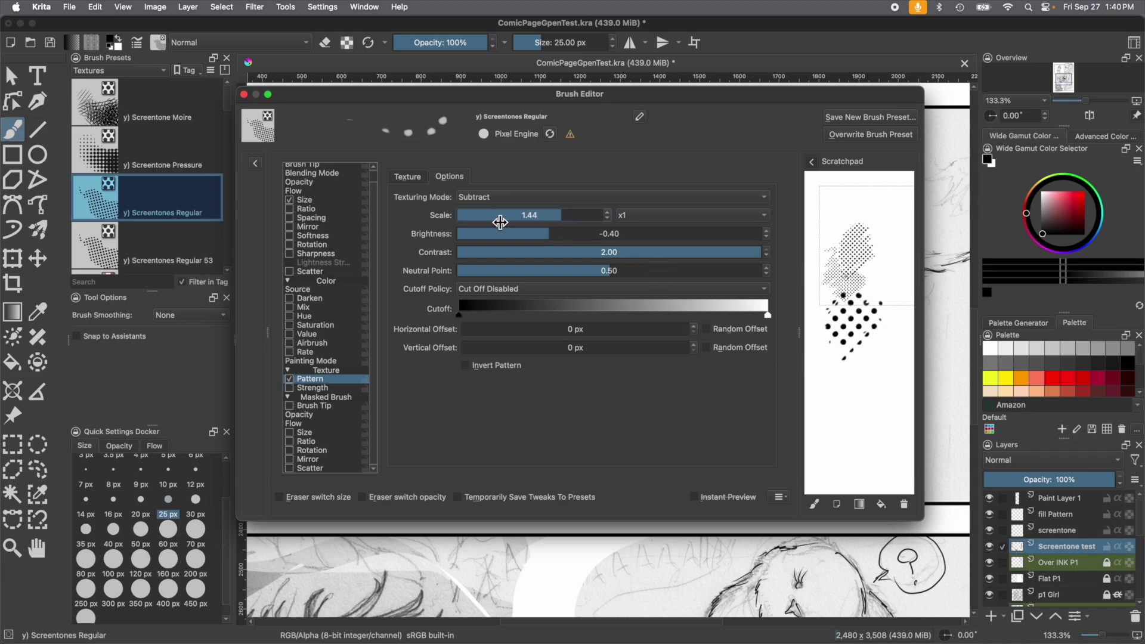
Bring the texture scale back down to 0.25 and test the dots on the scratchpad
drag(499, 221, 482, 219)
drag(867, 234, 826, 205)
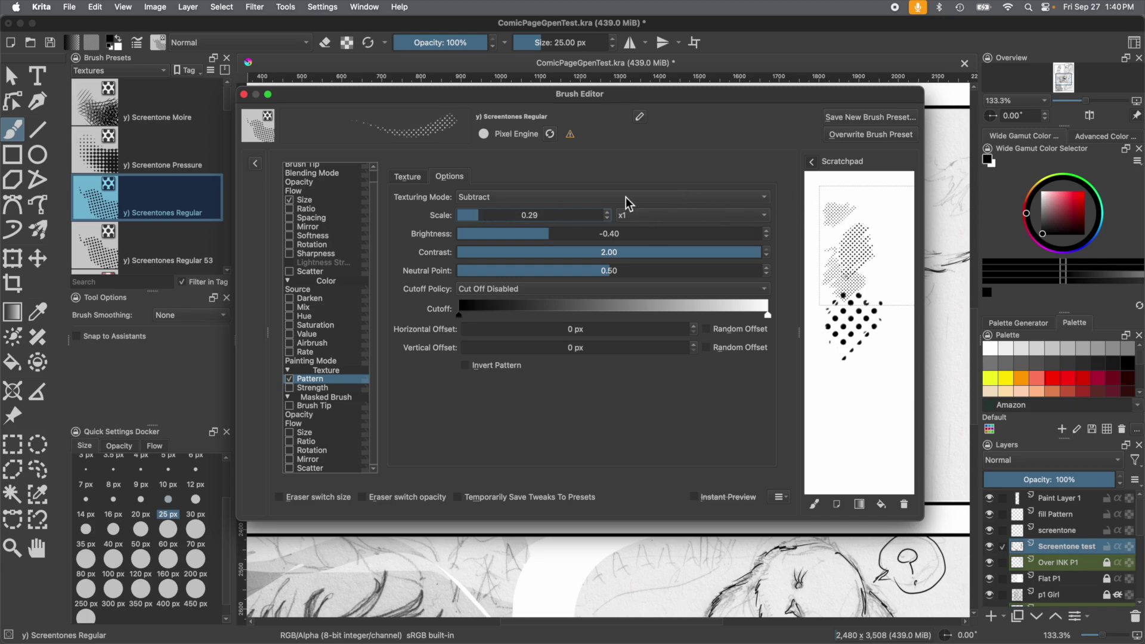
drag(477, 217, 478, 217)
scroll(480, 219, up, 2)
scroll(479, 219, up, 2)
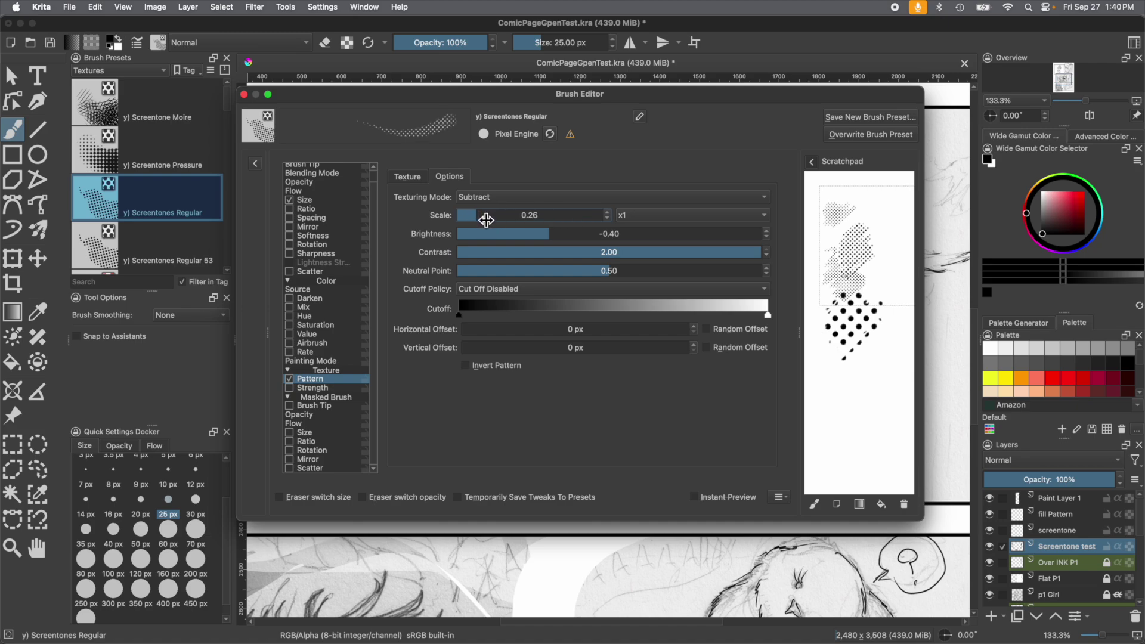
scroll(486, 220, down, 1)
mouse_move(857, 221)
mouse_down()
mouse_move(891, 220)
mouse_move(893, 245)
mouse_up()
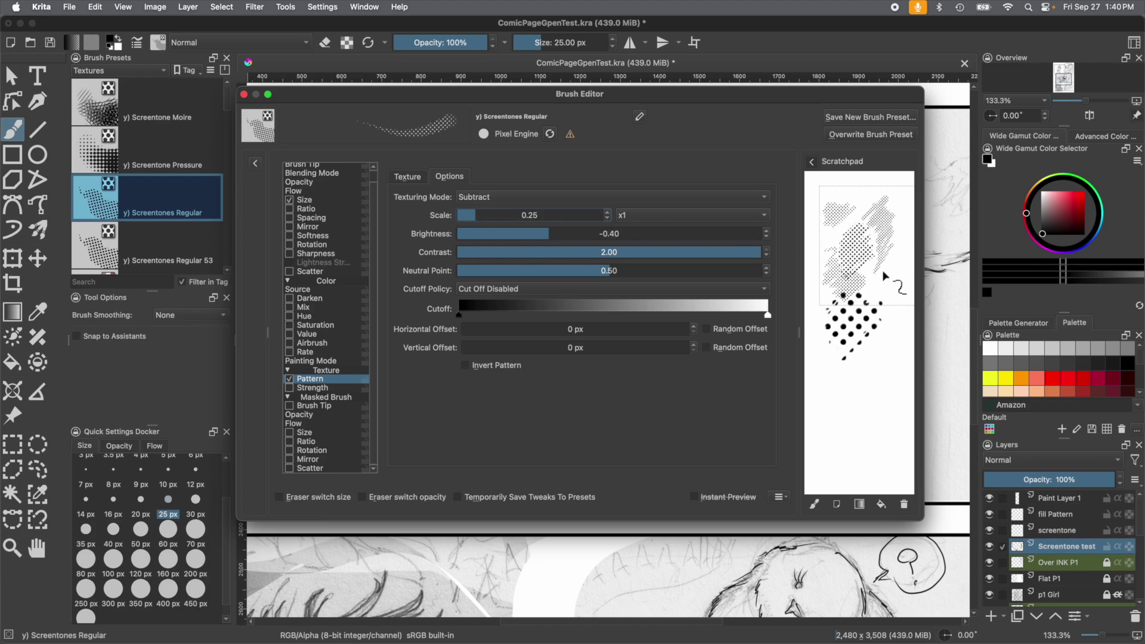
drag(885, 276, 891, 252)
Save the tweaked brush as a new preset named 'y) Screentones 25'
click(850, 117)
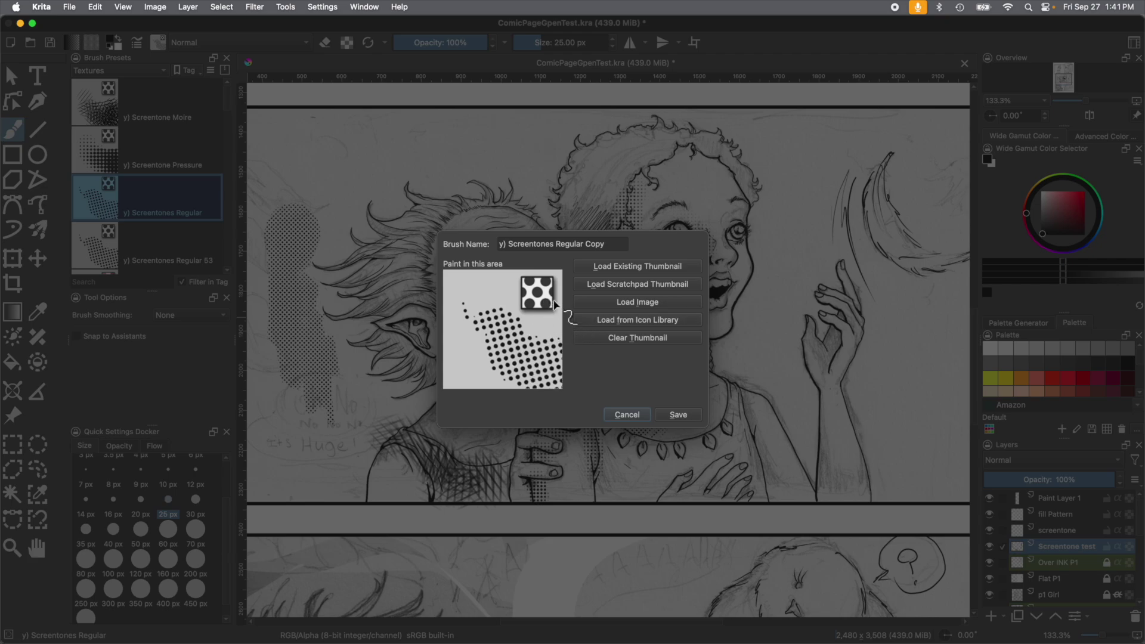
click(612, 245)
key(BackSpace)
key(BackSpace)
key(BackSpace)
key(BackSpace)
key(BackSpace)
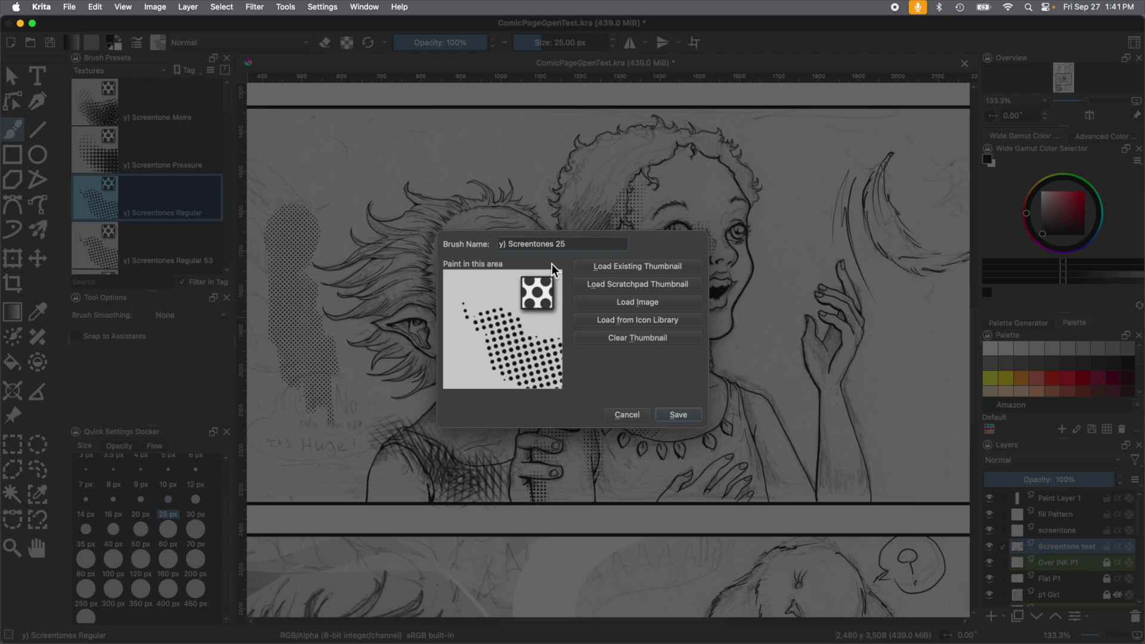
click(610, 321)
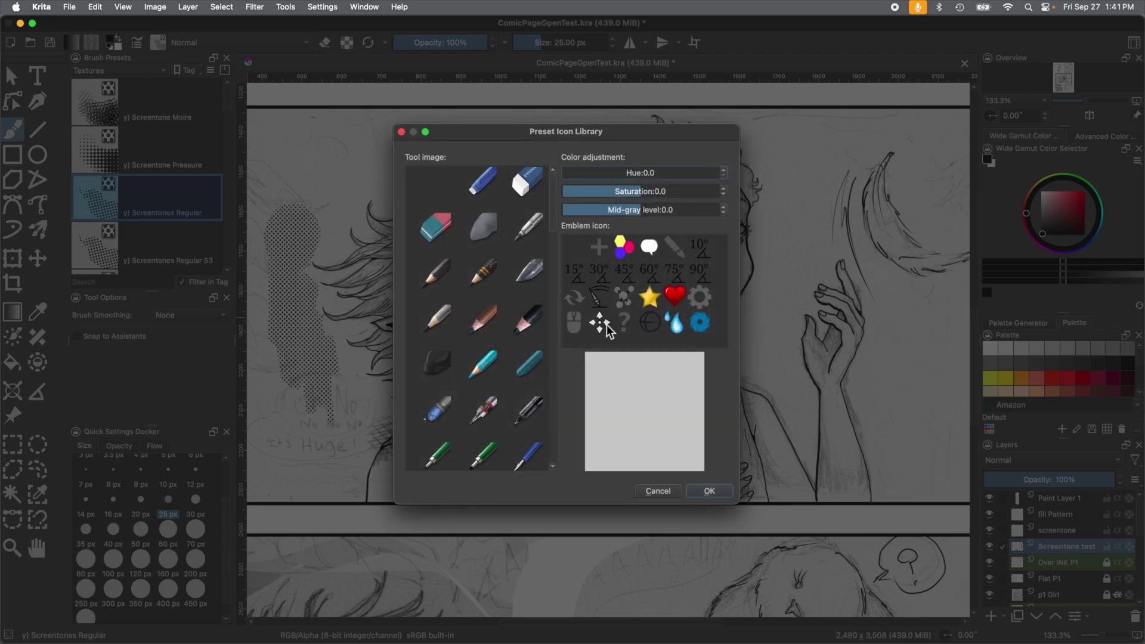
Choose the screentone dot icon from the Preset Icon Library as the preset's thumbnail
drag(553, 225, 550, 434)
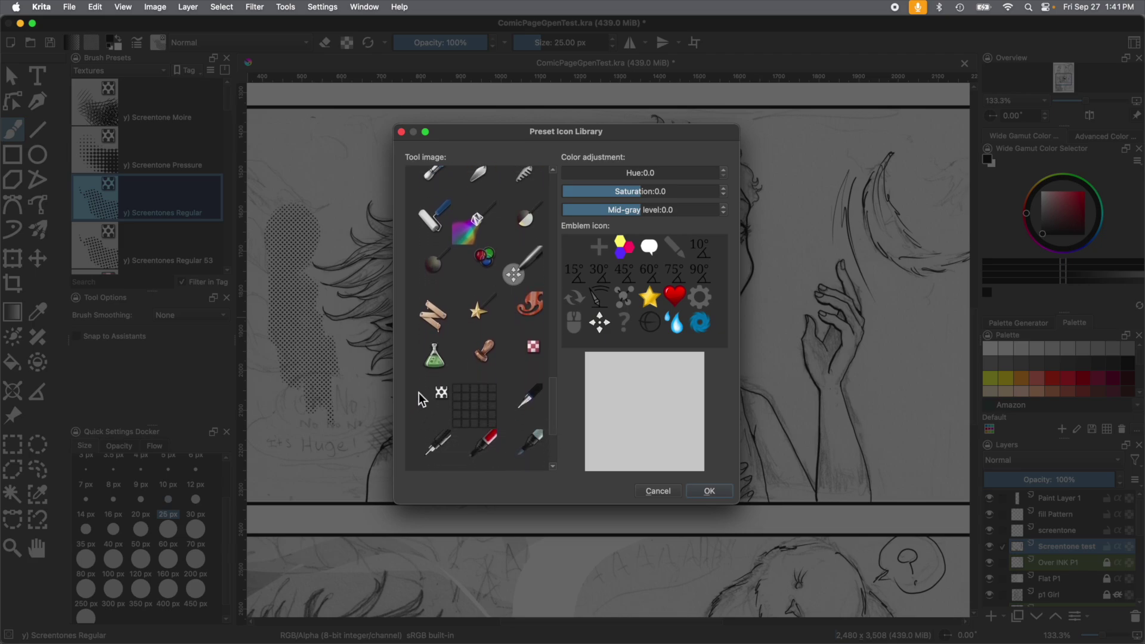
click(441, 394)
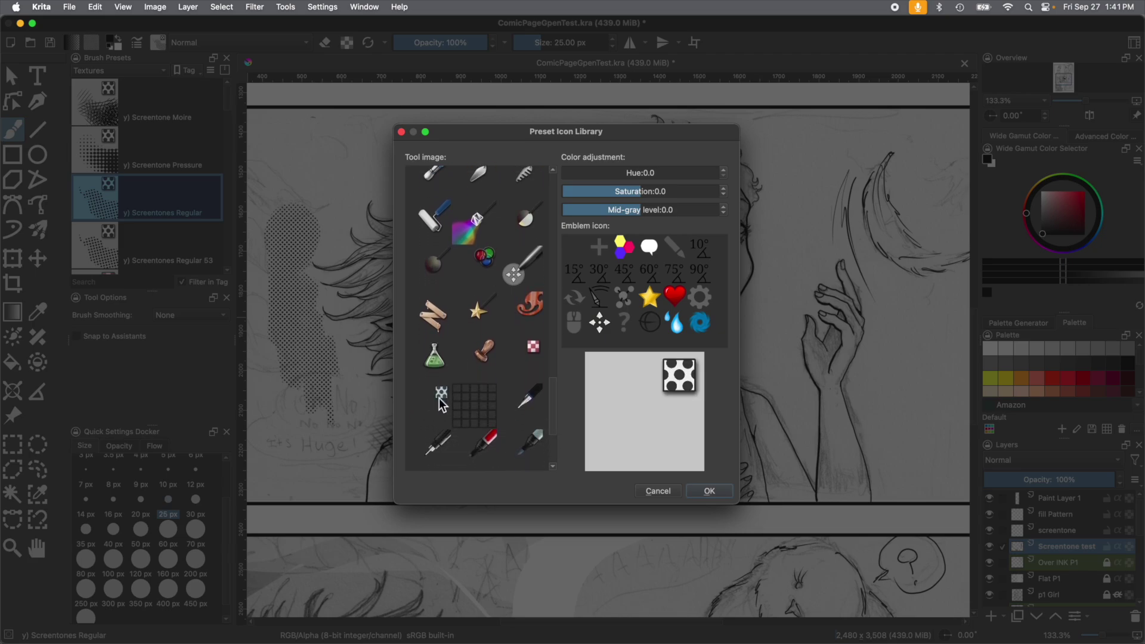
click(708, 491)
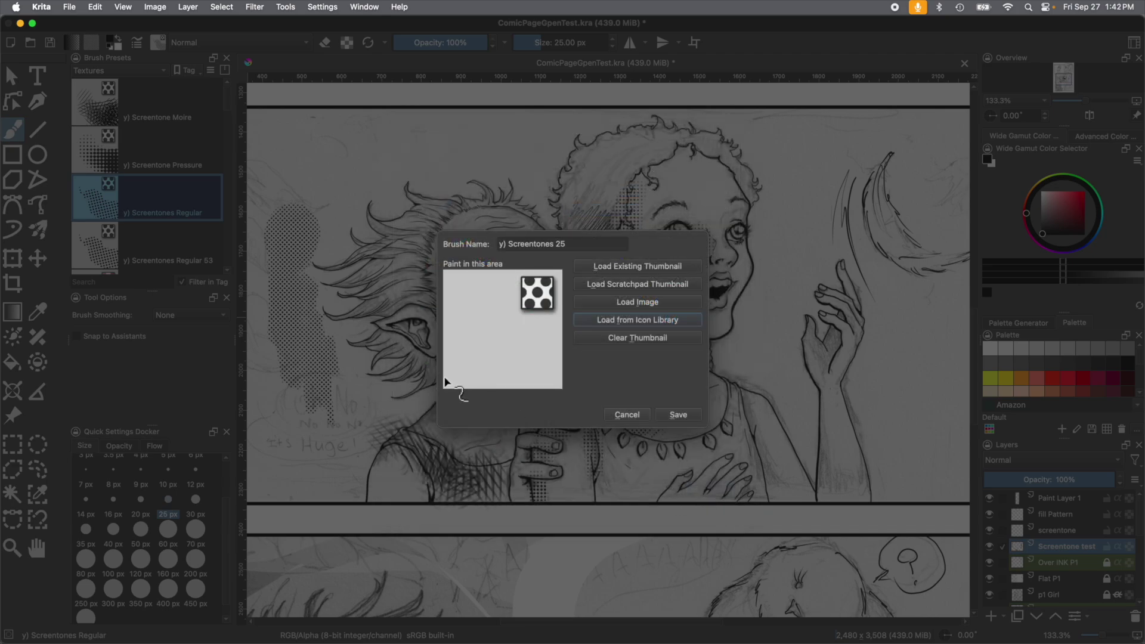
Paint sample dot-screentone strokes into the preset's thumbnail area
mouse_move(444, 380)
mouse_down()
mouse_move(475, 385)
mouse_move(469, 319)
mouse_move(508, 366)
mouse_move(501, 381)
mouse_move(460, 323)
mouse_move(475, 377)
mouse_move(465, 387)
mouse_move(442, 360)
mouse_move(449, 392)
mouse_move(469, 332)
mouse_move(519, 366)
mouse_move(518, 332)
mouse_move(535, 339)
mouse_move(519, 342)
mouse_move(499, 322)
mouse_move(499, 346)
mouse_move(472, 373)
mouse_up()
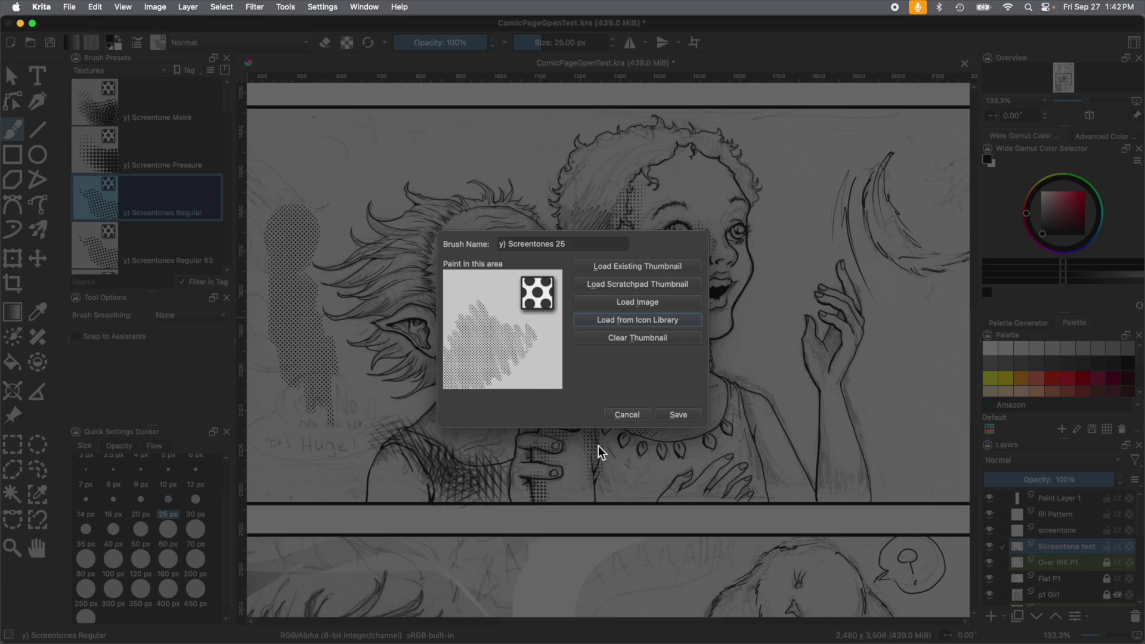
Save the 'y) Screentones 25' preset and start a search in the Brush Presets docker
click(675, 417)
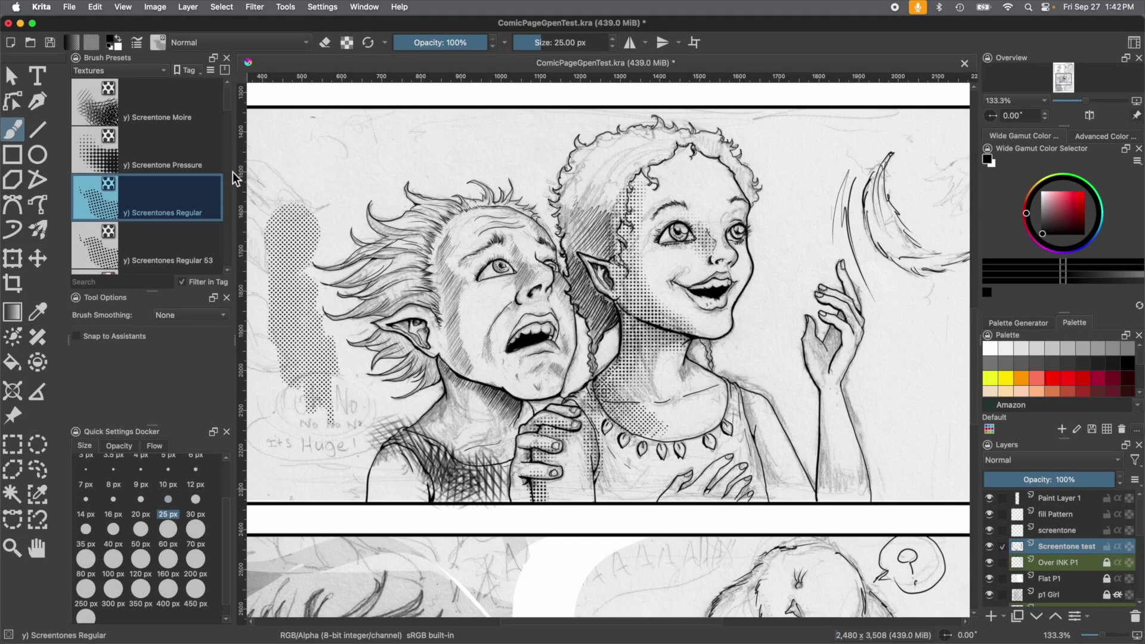
drag(227, 97, 228, 97)
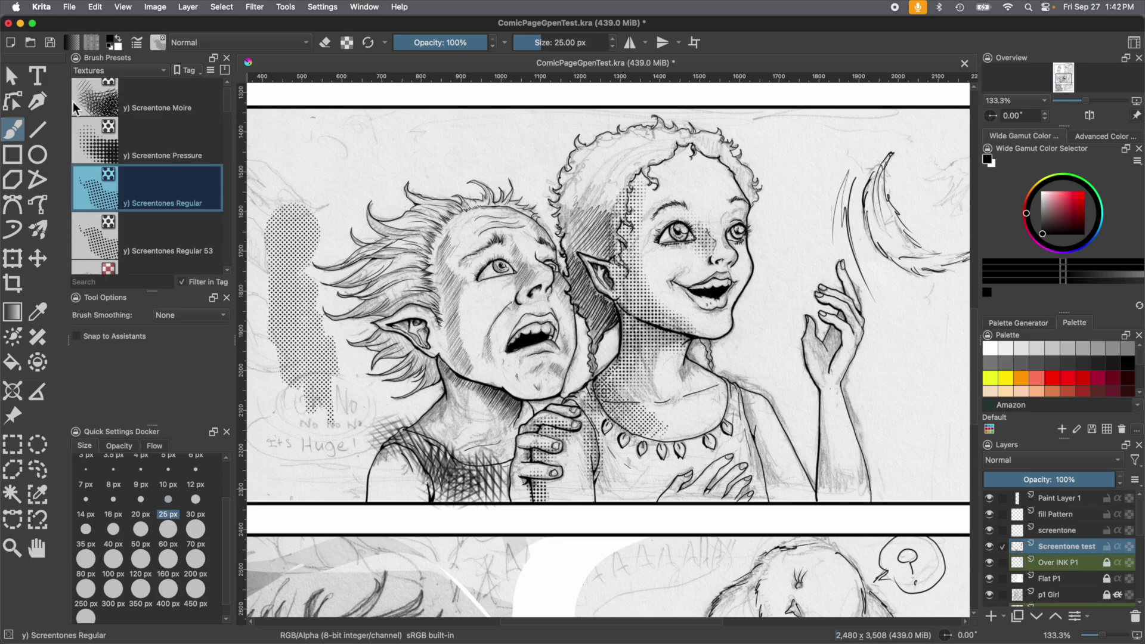
click(92, 281)
text(screentone)
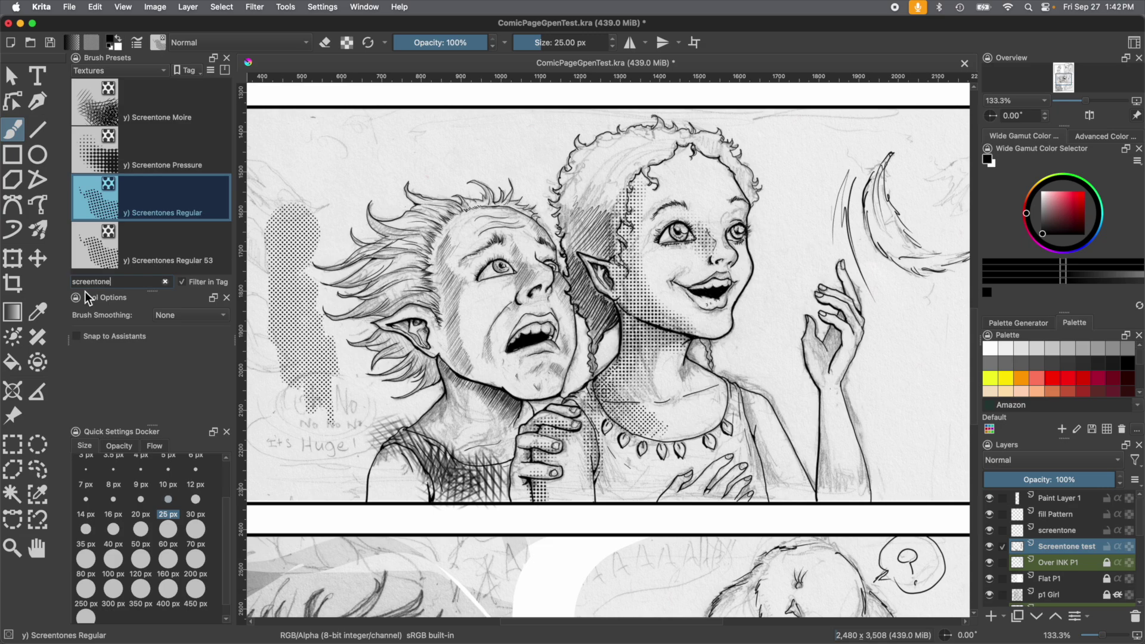
text(s)
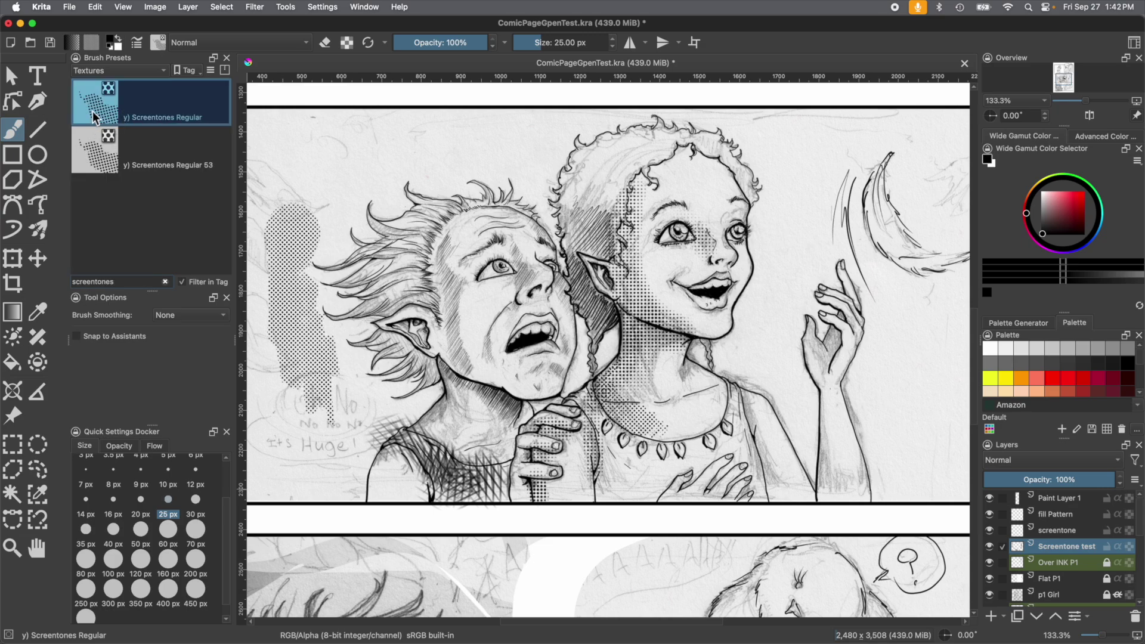
Show All tags, search 'scree', and load 'y) Screentones 25' as the active brush
click(100, 70)
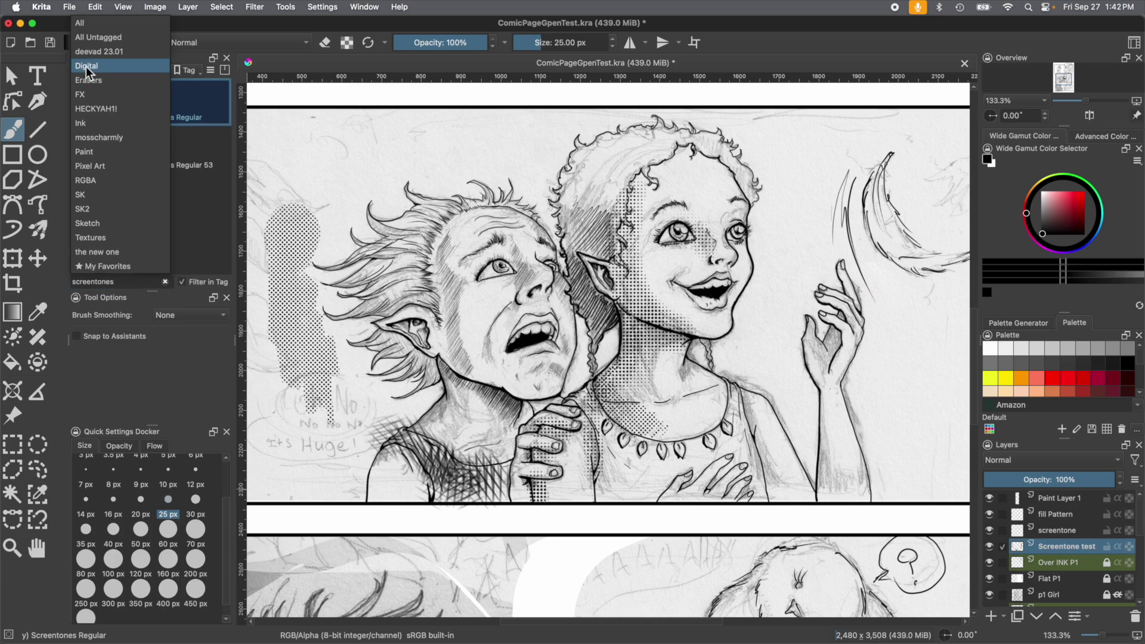
click(83, 25)
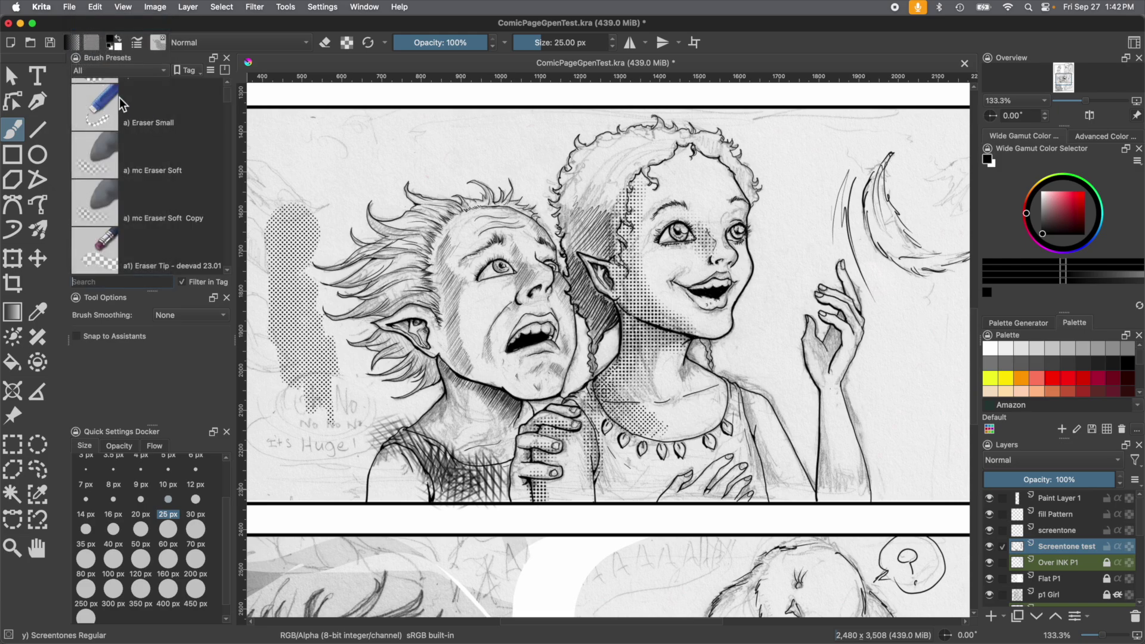
text(scree)
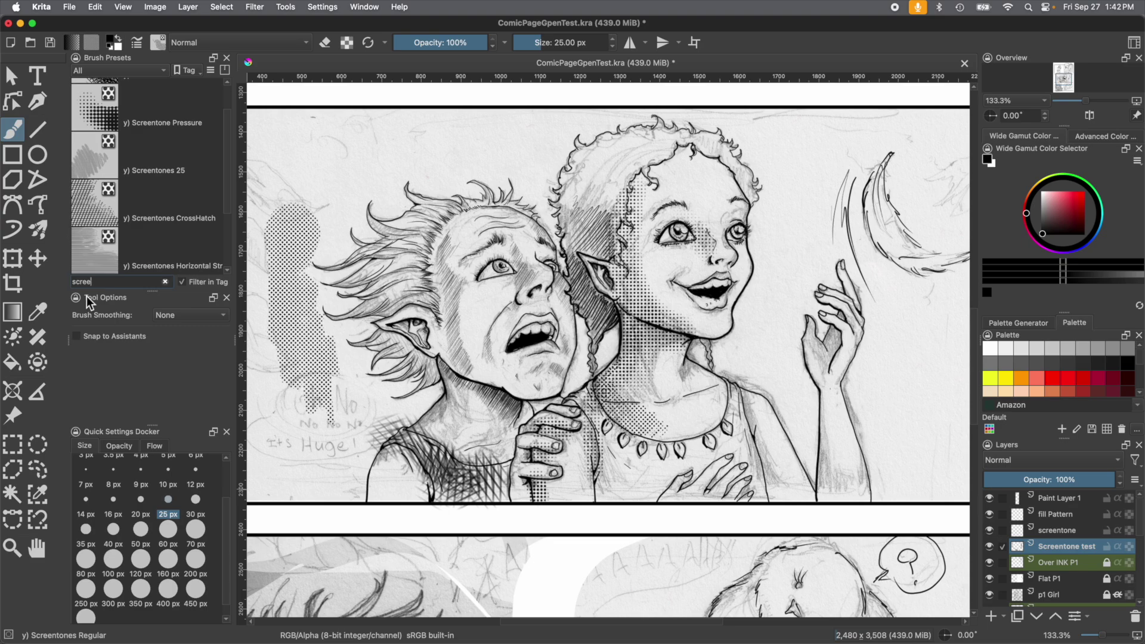
scroll(228, 181, down, 2)
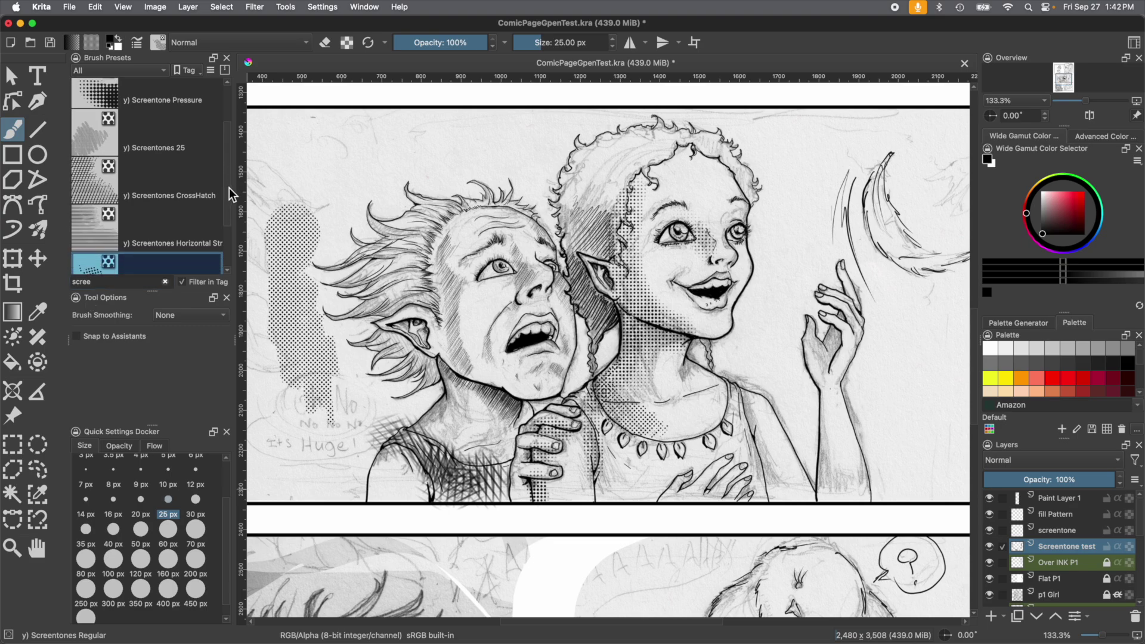
mouse_move(230, 183)
mouse_down()
mouse_move(230, 202)
mouse_move(231, 166)
mouse_up()
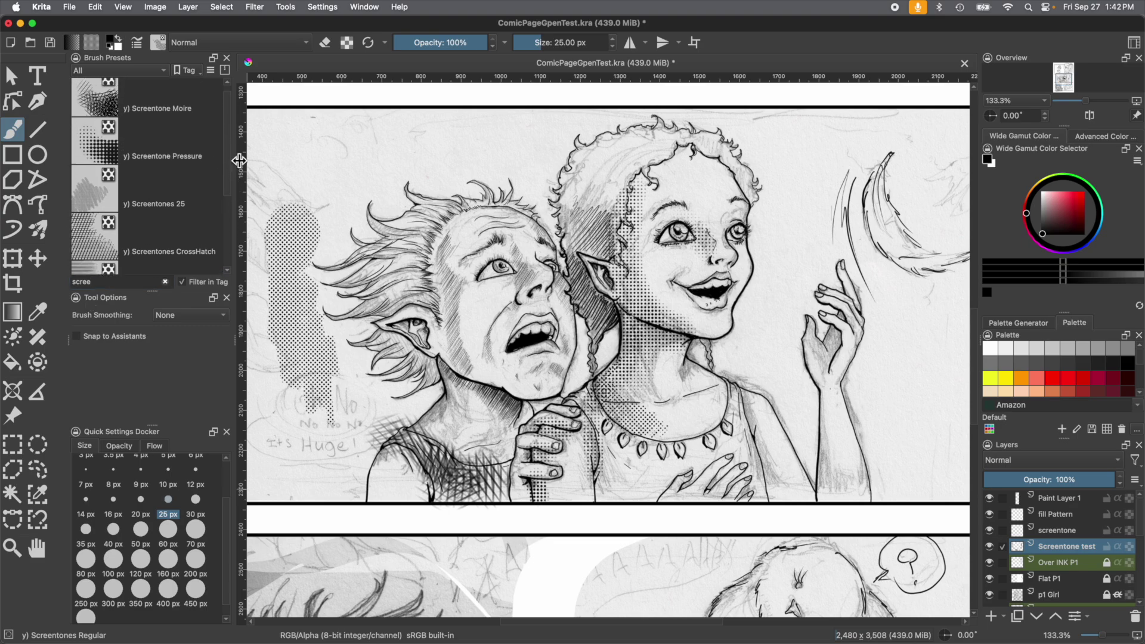
click(92, 196)
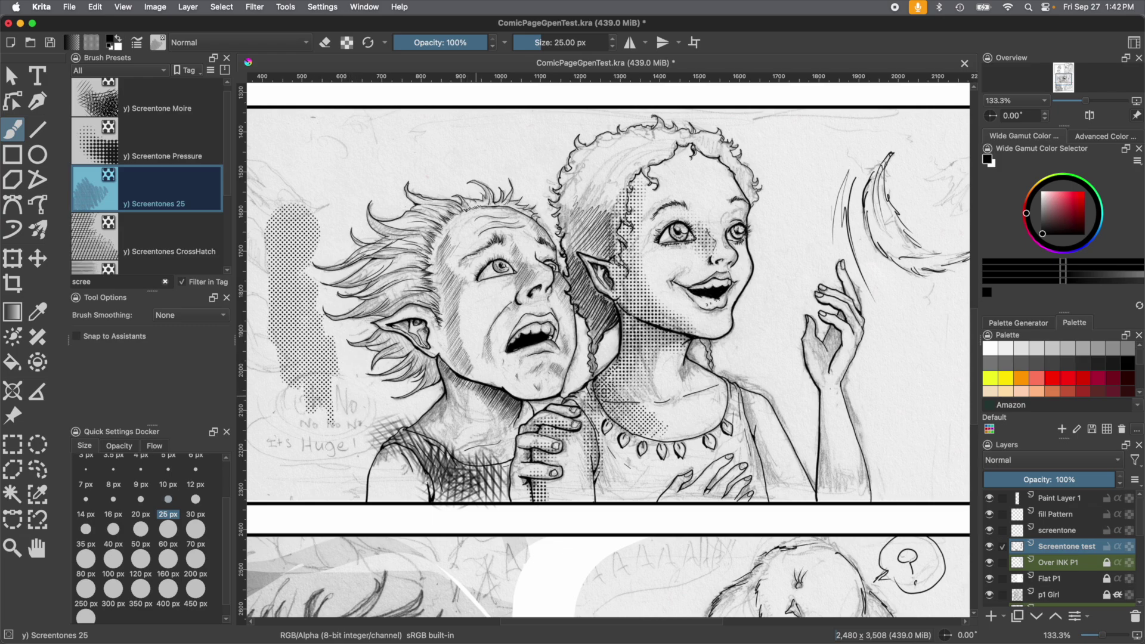
Test dots on the boy's neck and girl's cheek, hide Screentone test, and target the screentone layer
drag(474, 390, 438, 408)
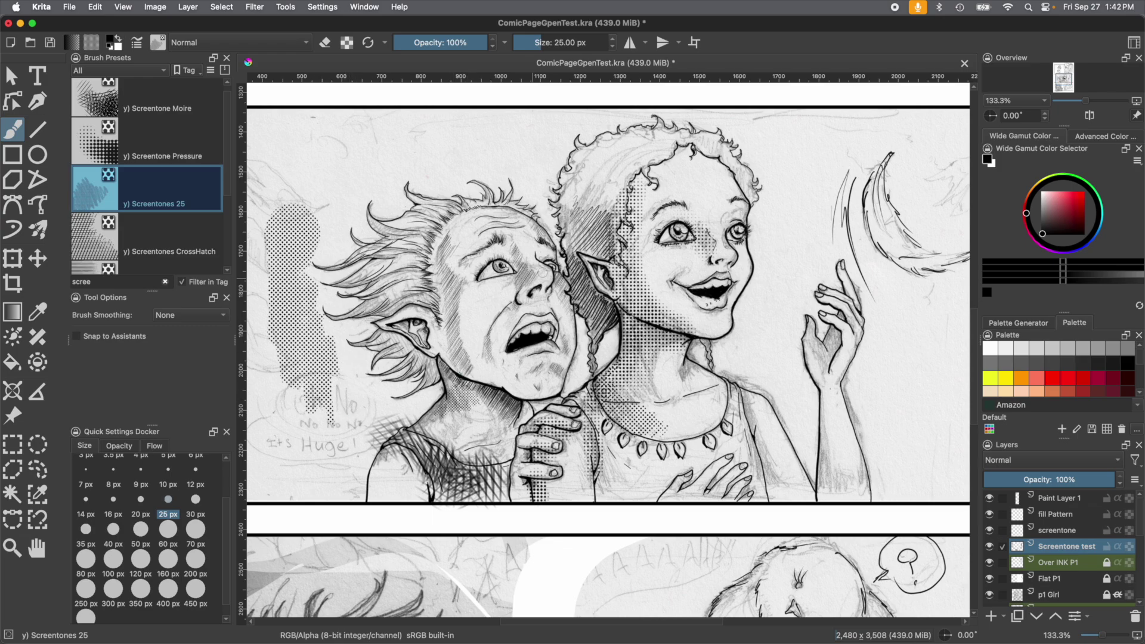
drag(709, 255, 697, 233)
click(989, 547)
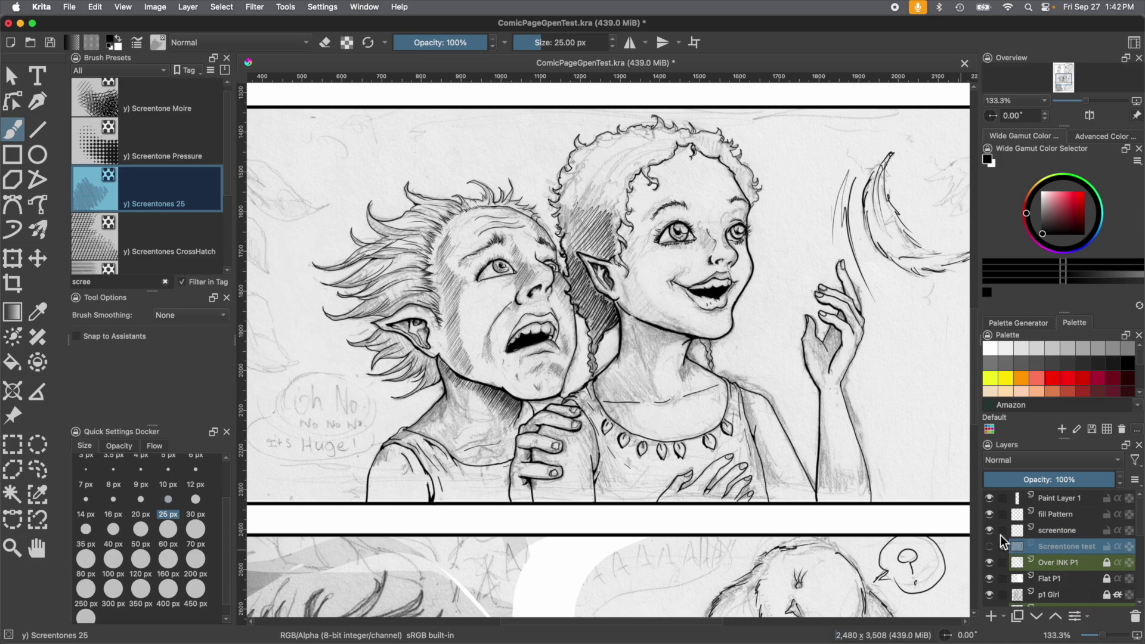
click(1041, 529)
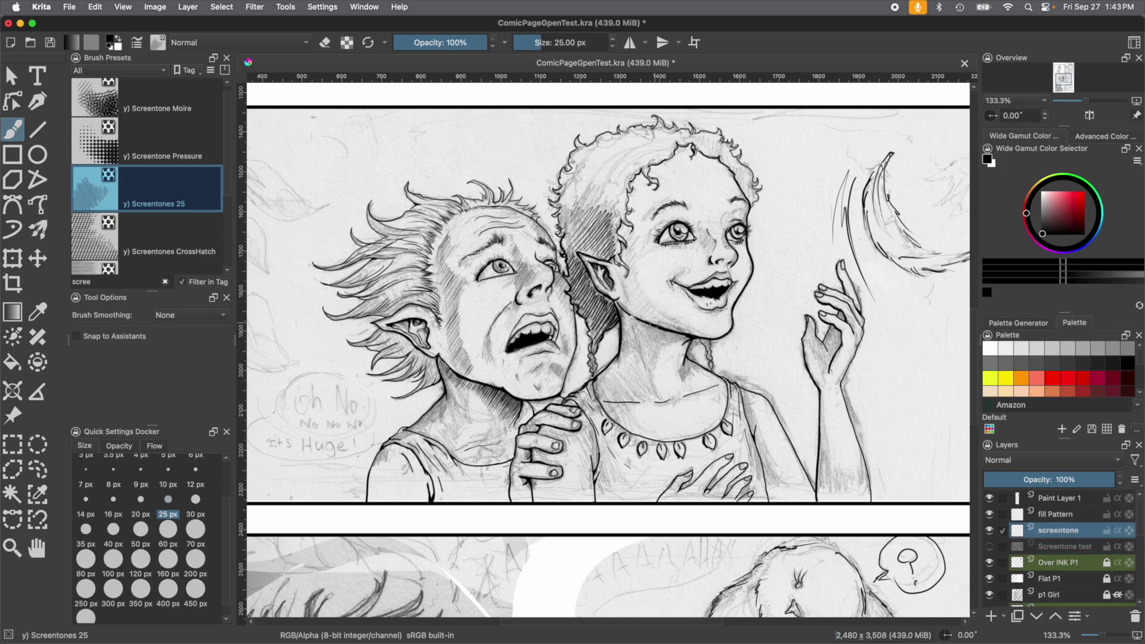
At 60 px brush size, dot-shade the girl's nose, cheek and jaw and the boy's hand
drag(707, 241, 701, 236)
click(168, 555)
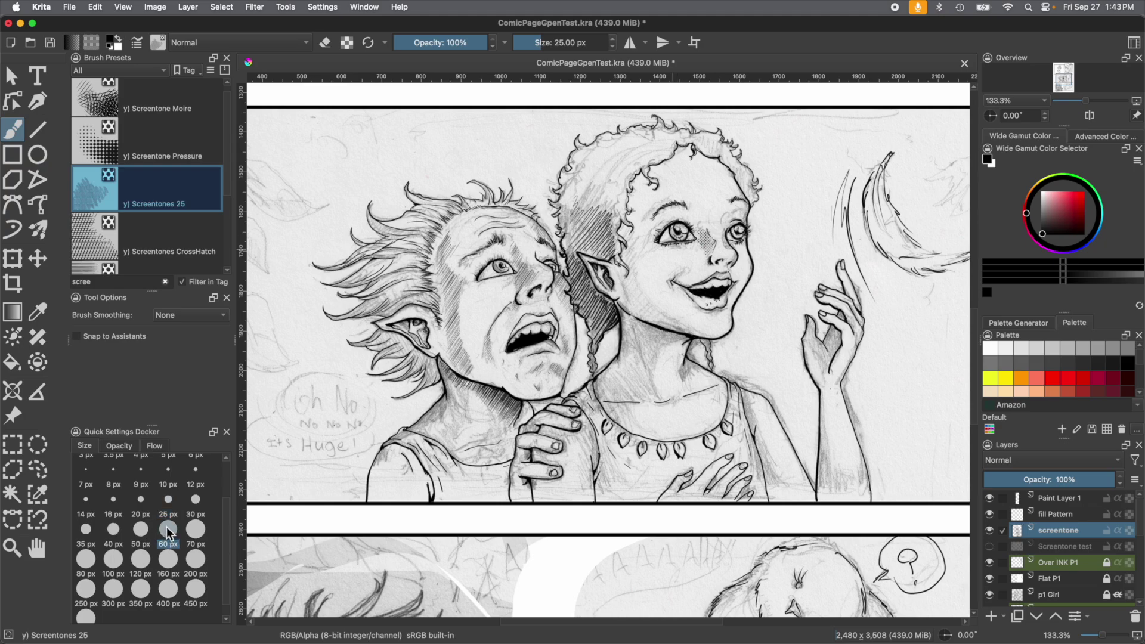
mouse_move(637, 224)
mouse_down()
mouse_move(628, 295)
mouse_move(636, 301)
mouse_move(637, 277)
mouse_move(661, 319)
mouse_move(695, 334)
mouse_move(645, 314)
mouse_move(615, 287)
mouse_move(619, 265)
mouse_move(626, 286)
mouse_move(600, 270)
mouse_move(635, 348)
mouse_move(654, 327)
mouse_move(651, 385)
mouse_move(646, 334)
mouse_move(633, 382)
mouse_move(623, 334)
mouse_move(620, 415)
mouse_move(596, 363)
mouse_move(597, 444)
mouse_move(605, 423)
mouse_move(584, 441)
mouse_move(551, 418)
mouse_up()
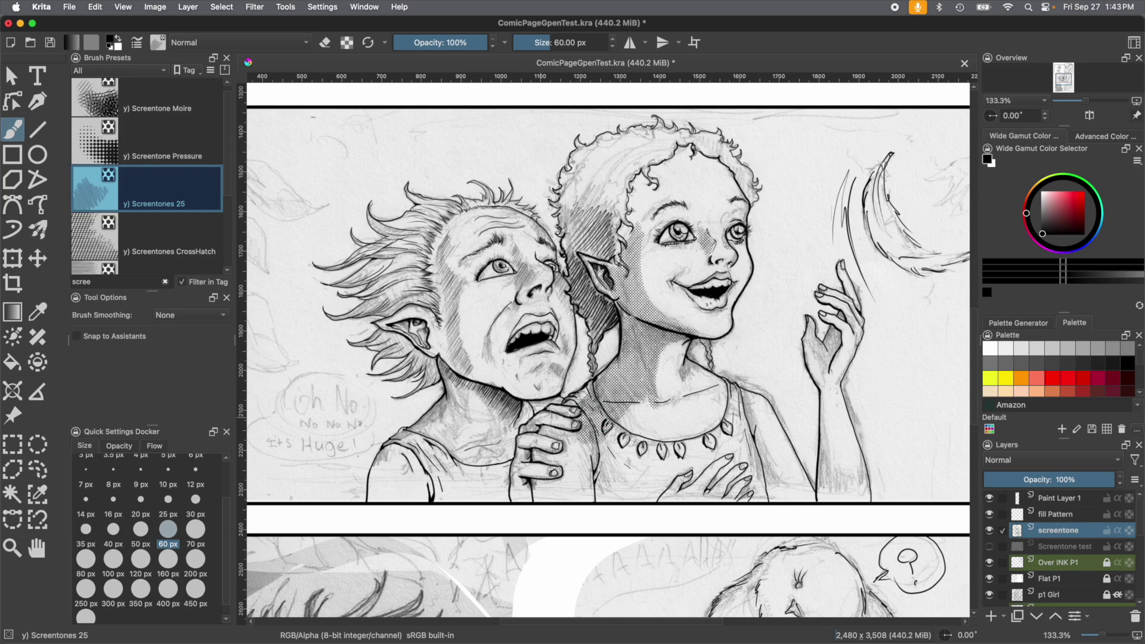
mouse_move(542, 411)
mouse_down()
mouse_move(551, 426)
mouse_move(531, 444)
mouse_move(555, 483)
mouse_move(535, 499)
mouse_up()
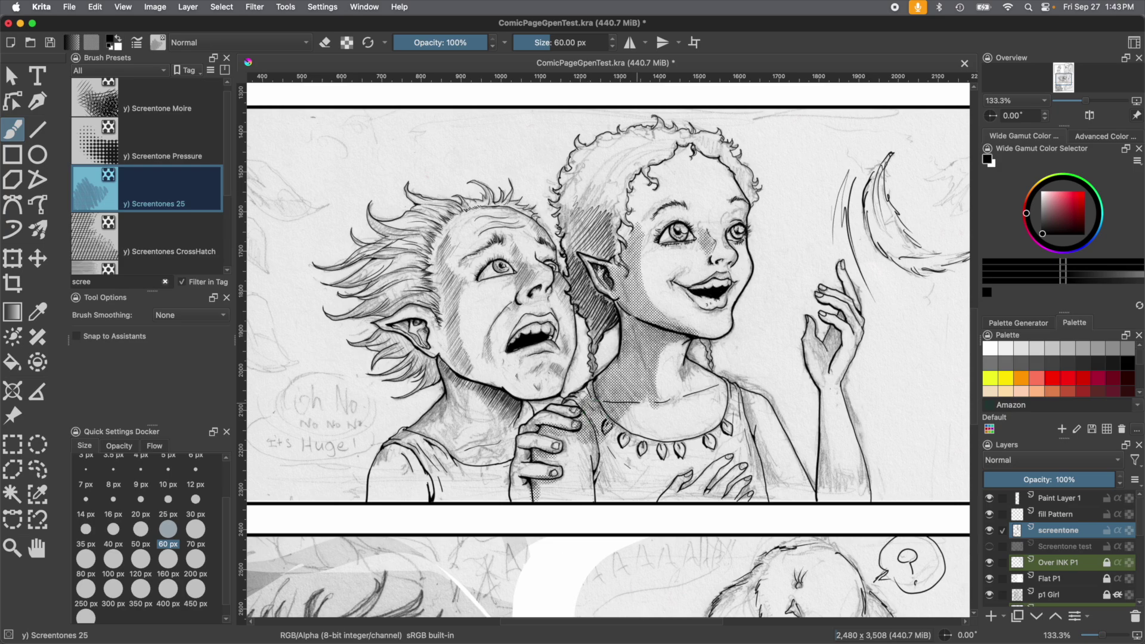
drag(575, 439, 547, 436)
In the Brush Editor, raise the Screentones 25 texture pattern scale from 0.25 to 0.40
click(138, 45)
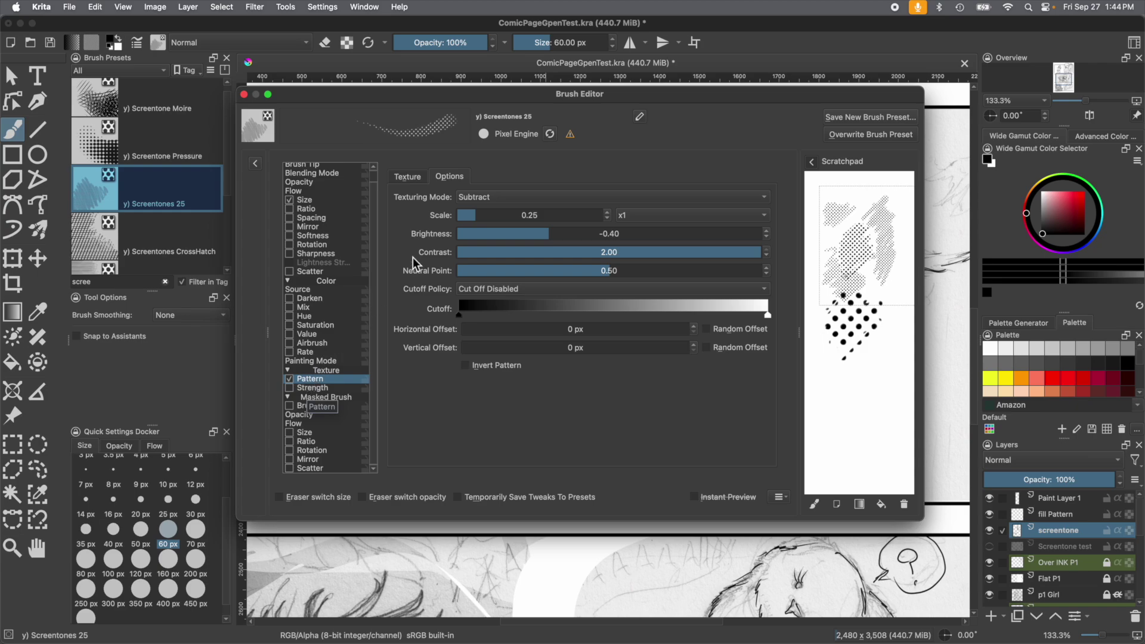
drag(481, 216, 489, 218)
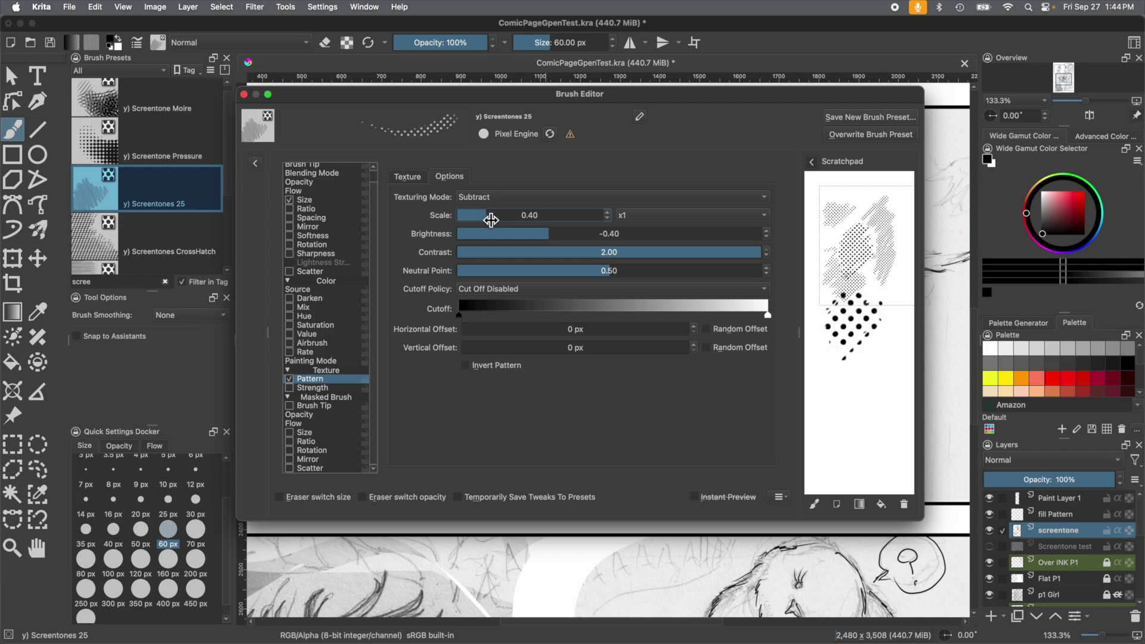
click(412, 177)
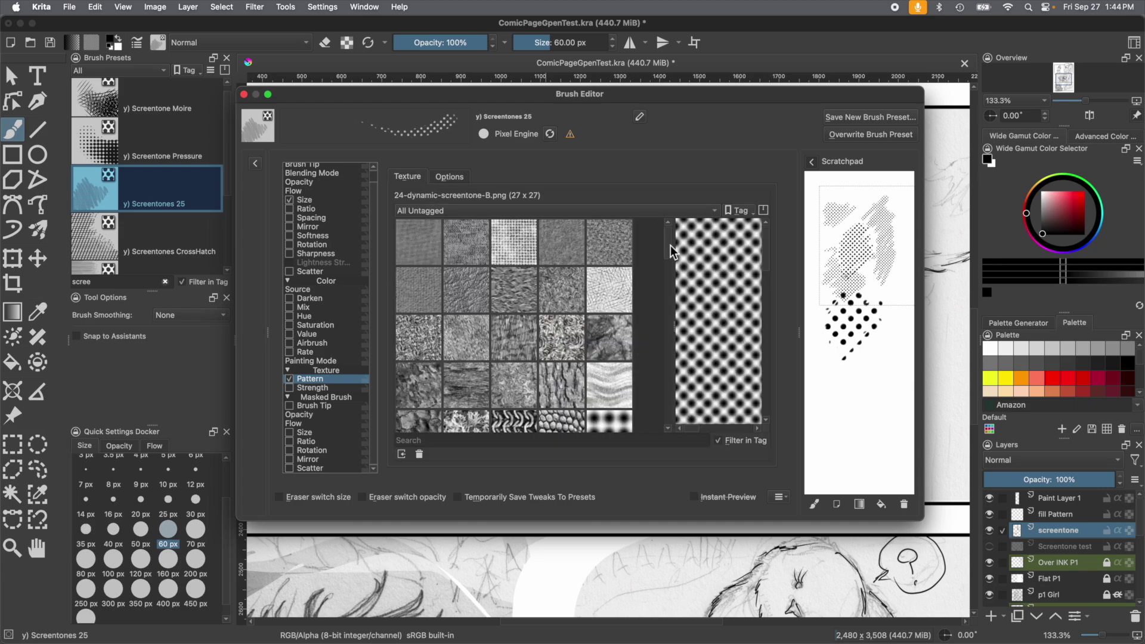
Import steel plate1.JPG into the texture library, overwriting the existing copy
drag(670, 245, 672, 385)
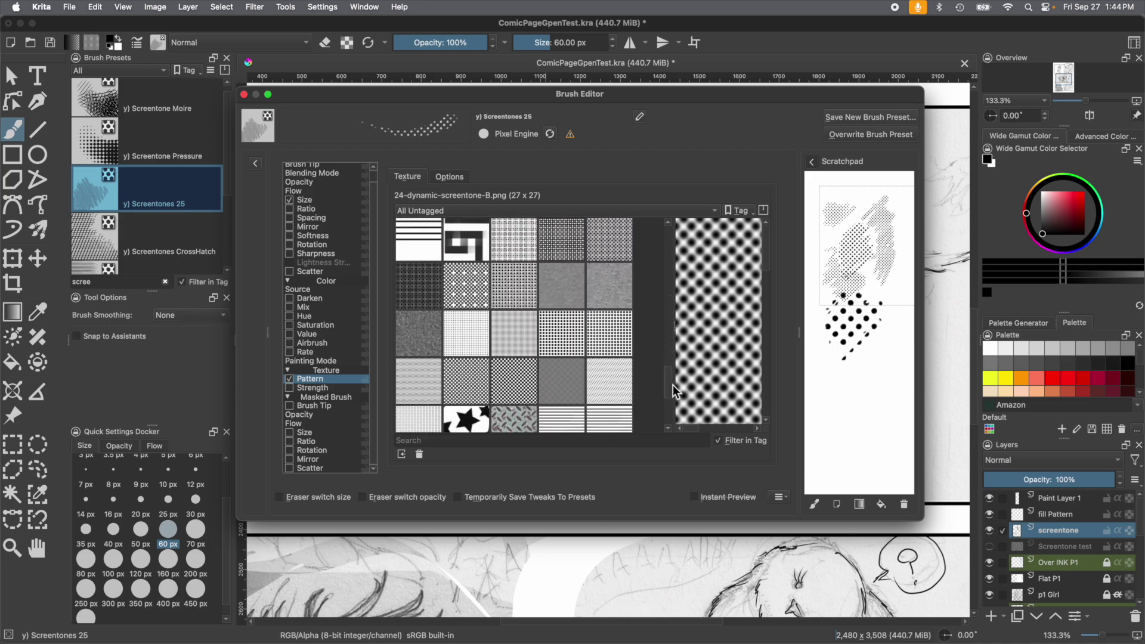
click(402, 455)
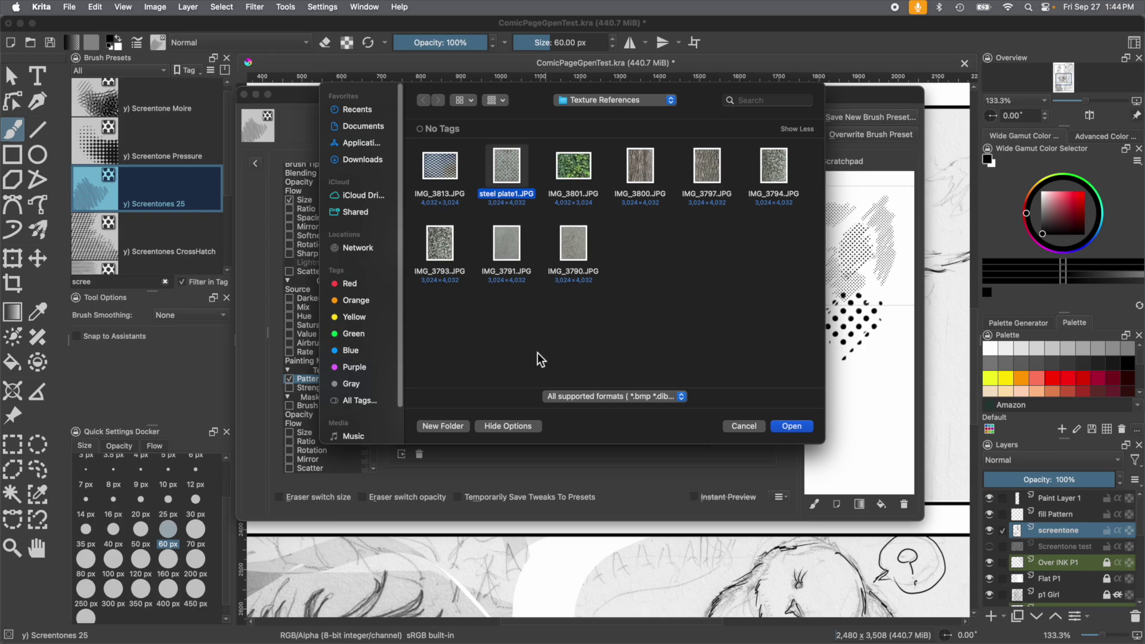
click(792, 428)
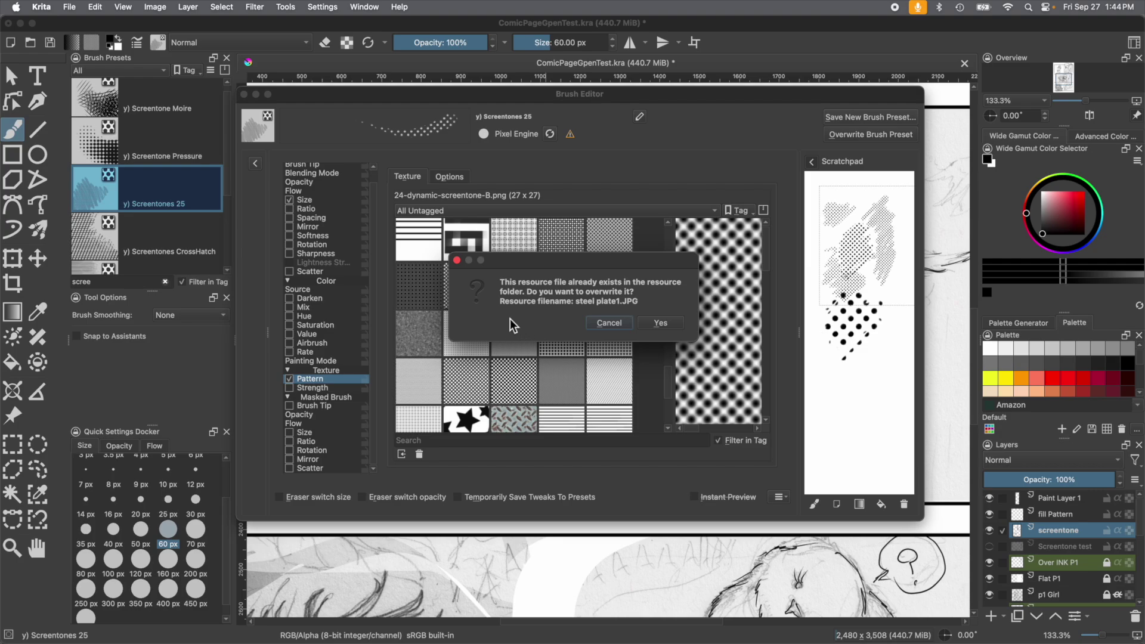
click(654, 323)
drag(669, 381, 667, 391)
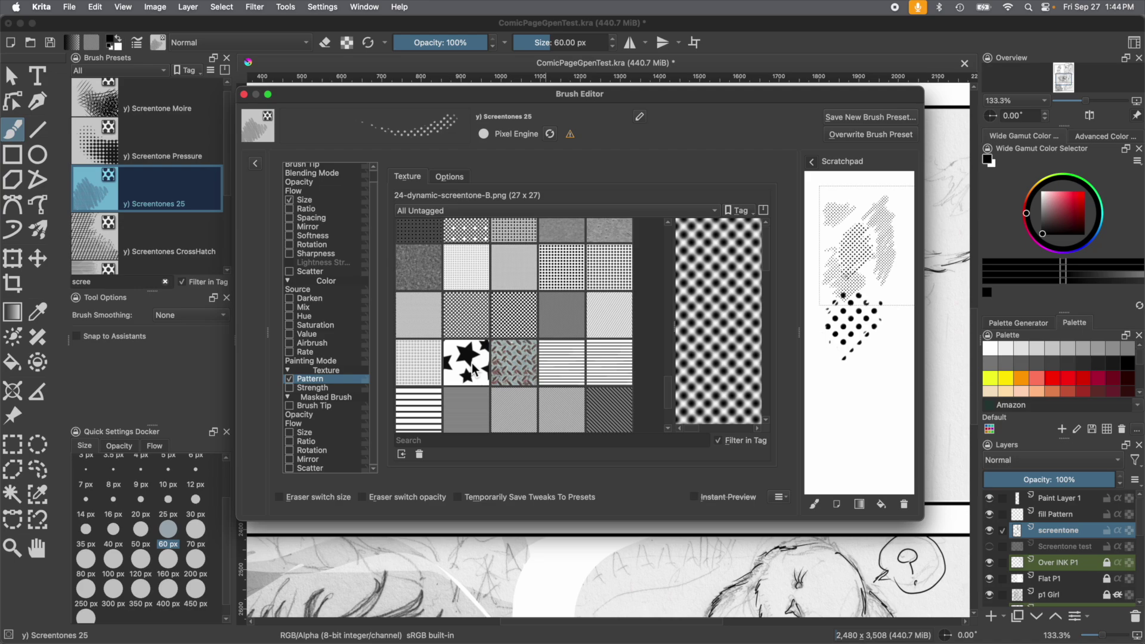
Make steel plate1.JPG the brush texture and test it on a cleared scratchpad
click(508, 366)
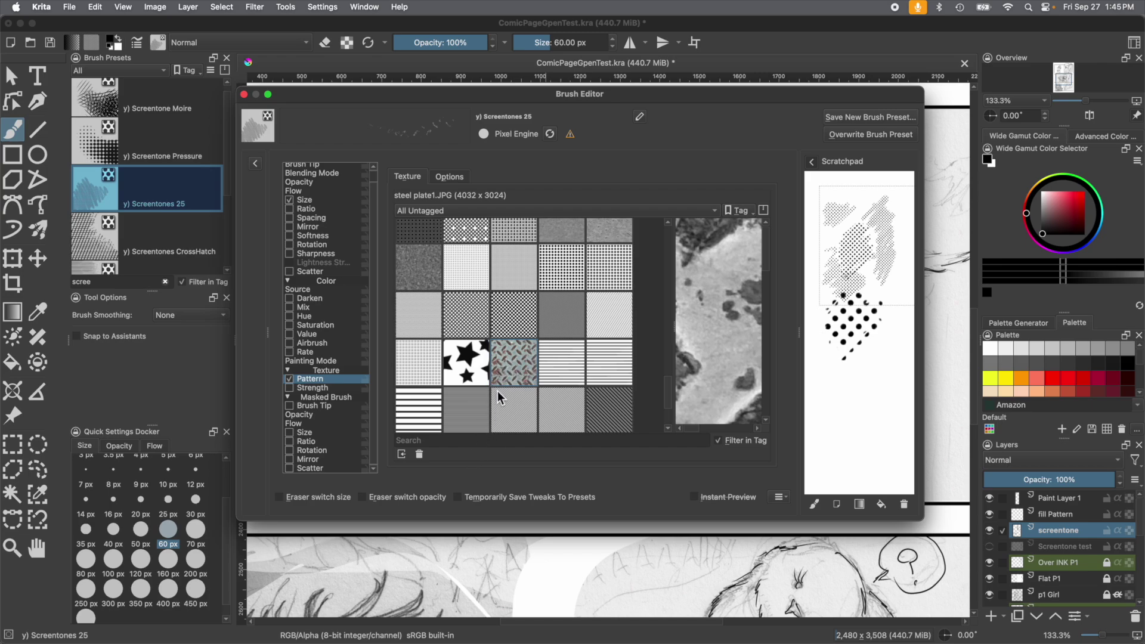
mouse_move(509, 355)
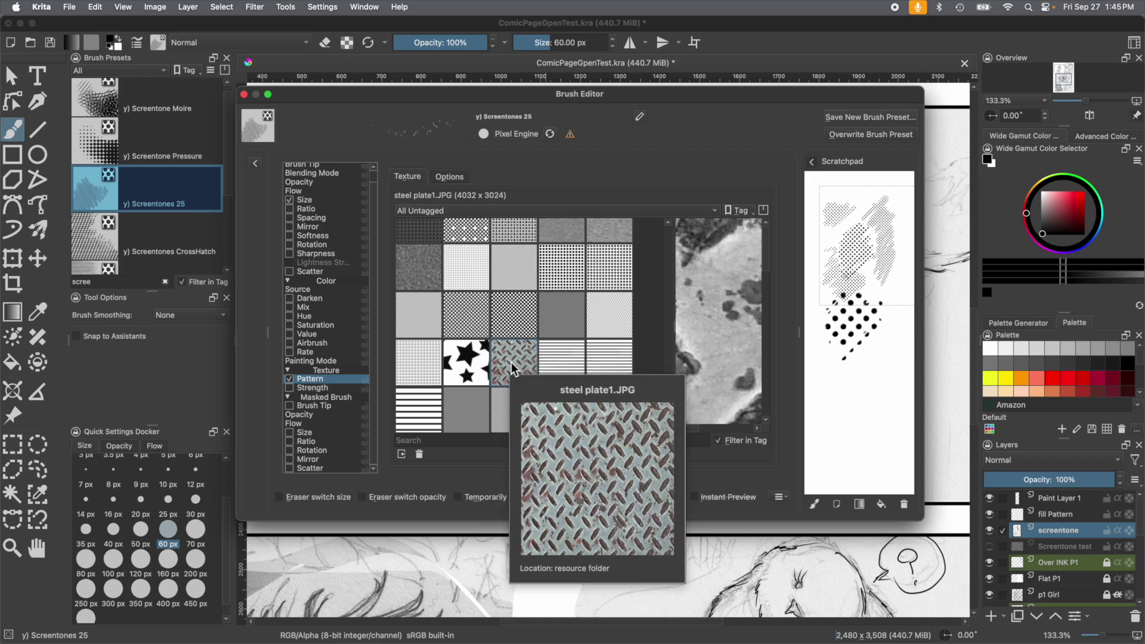
click(904, 505)
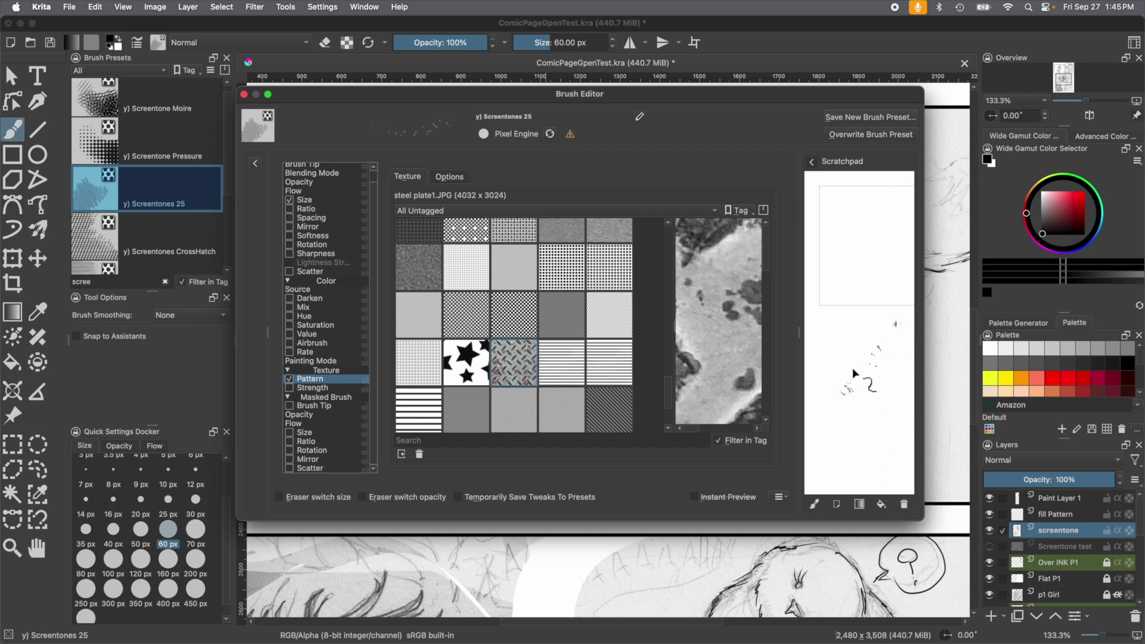
mouse_move(854, 373)
mouse_down()
mouse_move(878, 297)
mouse_move(867, 297)
mouse_move(876, 269)
mouse_move(857, 263)
mouse_move(830, 216)
mouse_up()
Reduce the texture scale to 0.15 and scribble test strokes on the scratchpad
click(446, 177)
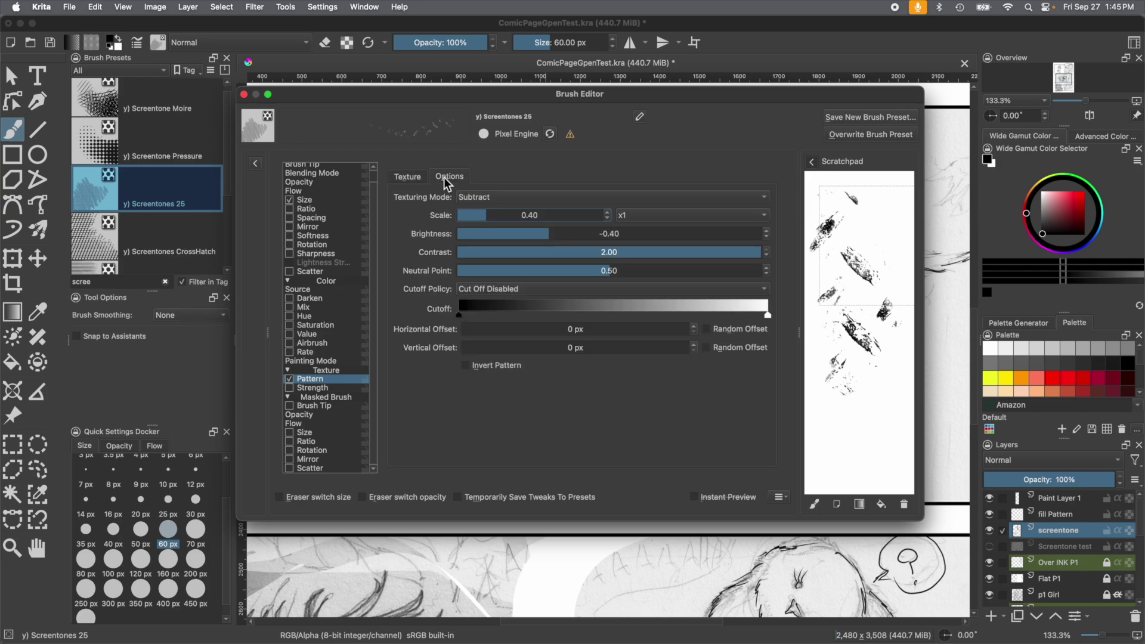
drag(480, 217, 480, 217)
mouse_move(839, 414)
mouse_down()
mouse_move(869, 402)
mouse_move(859, 460)
mouse_move(848, 462)
mouse_move(860, 382)
mouse_move(835, 364)
mouse_up()
drag(508, 216, 467, 216)
mouse_move(894, 223)
mouse_down()
mouse_move(870, 238)
mouse_move(904, 250)
mouse_move(891, 268)
mouse_move(893, 240)
mouse_move(873, 254)
mouse_move(837, 247)
mouse_move(813, 269)
mouse_up()
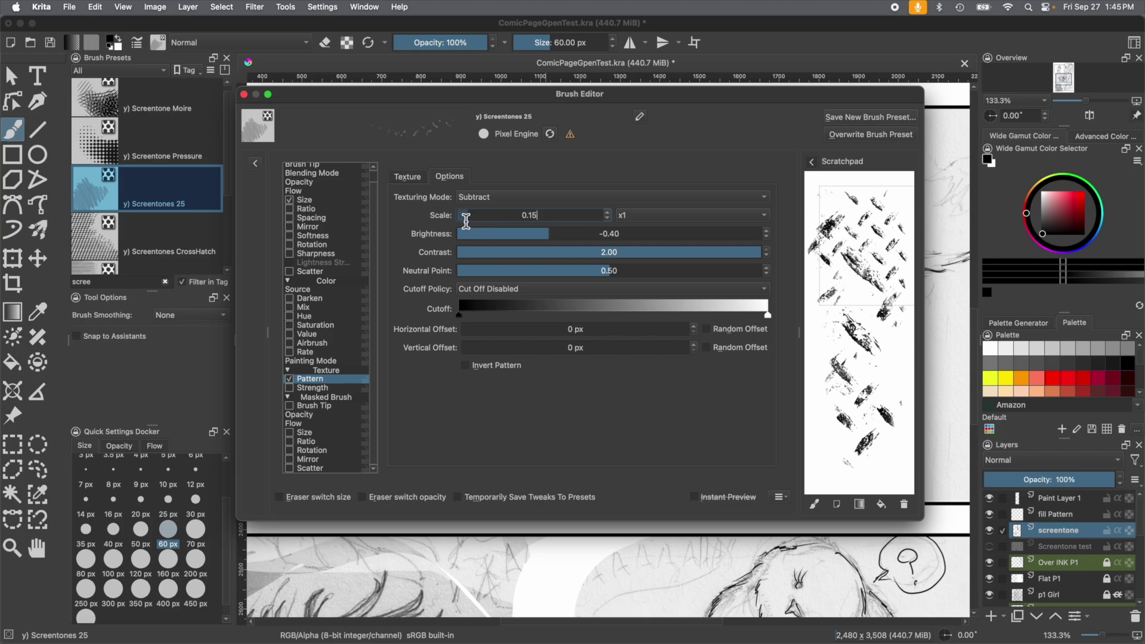
Step the texture scale down to 0.10 and test the finer pattern on the scratchpad
click(607, 218)
click(607, 218)
click(607, 218)
mouse_move(861, 289)
mouse_down()
mouse_move(897, 374)
mouse_move(874, 358)
mouse_move(903, 382)
mouse_move(837, 346)
mouse_up()
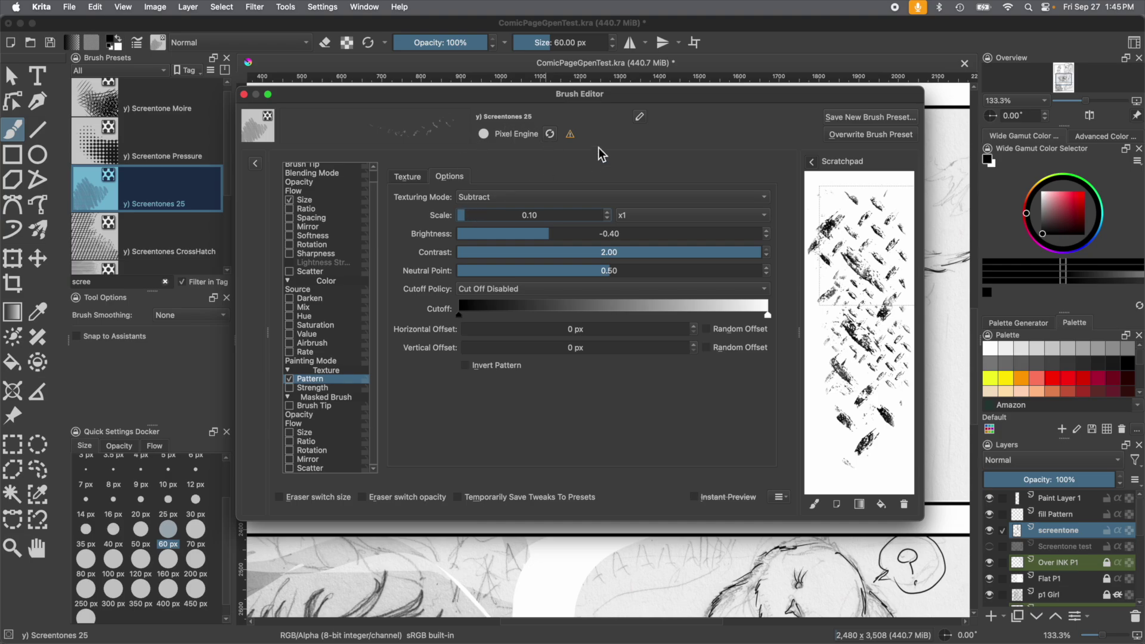
click(836, 116)
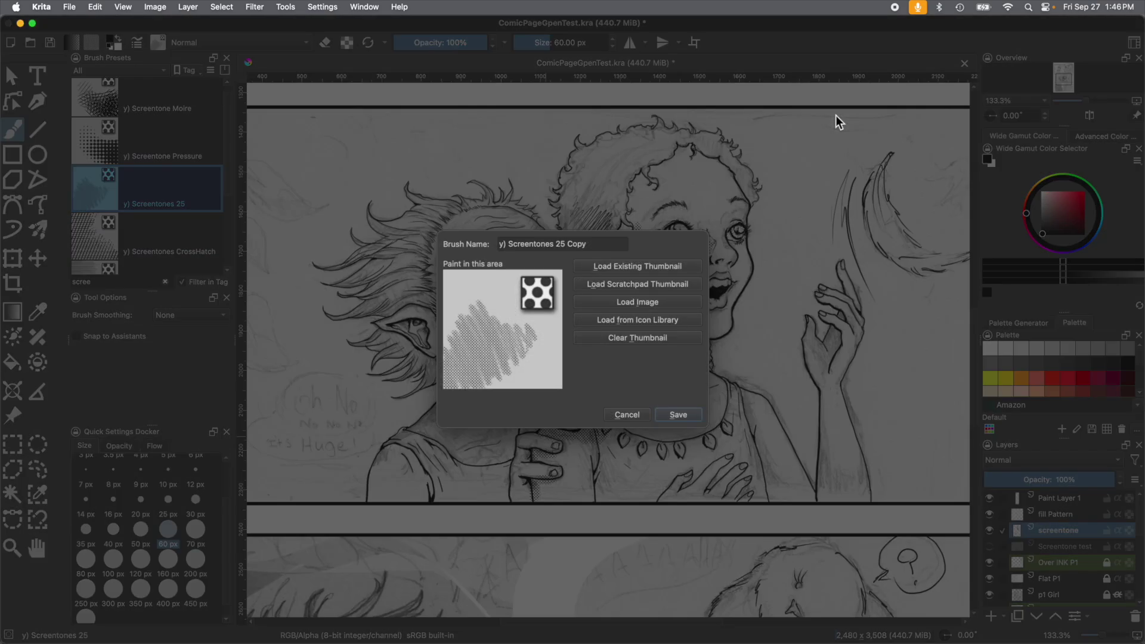
Name the new preset 'y) Screentones Steel Plate' and give it the library's screentone icon
click(611, 247)
key(BackSpace)
key(BackSpace)
key(BackSpace)
key(BackSpace)
key(BackSpace)
key(BackSpace)
text(Steel Plate)
click(623, 322)
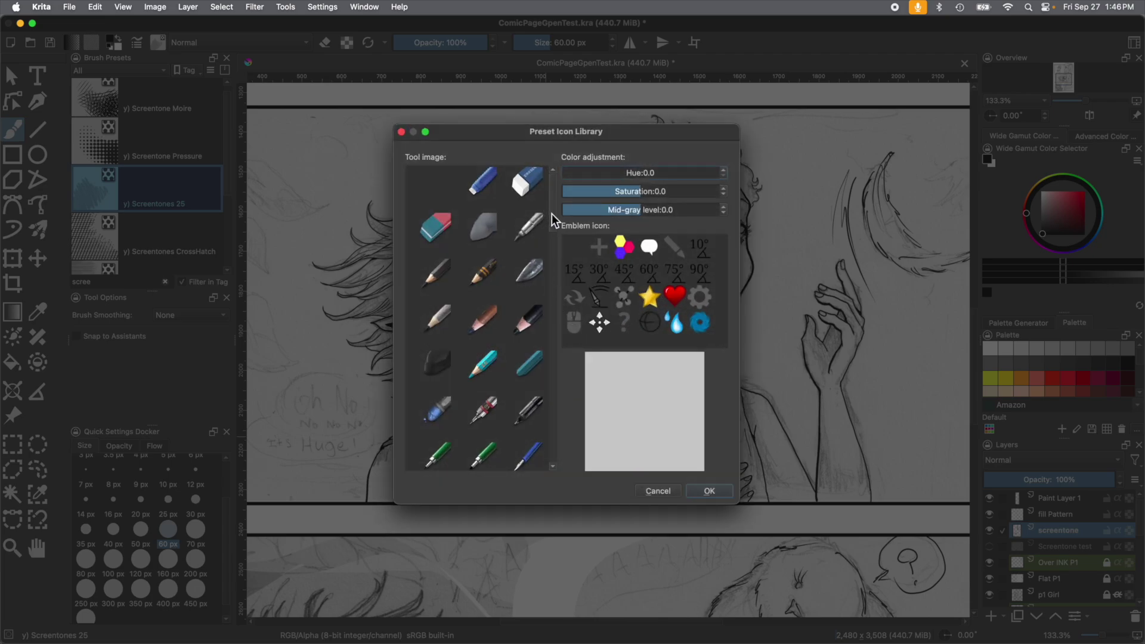
drag(552, 213, 550, 422)
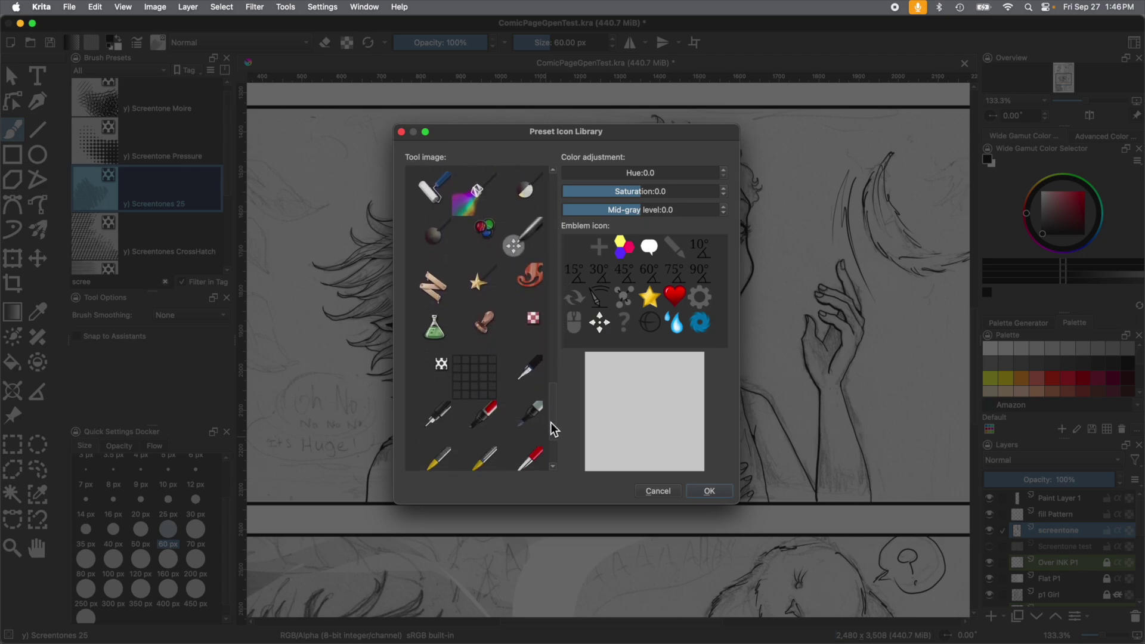
click(426, 375)
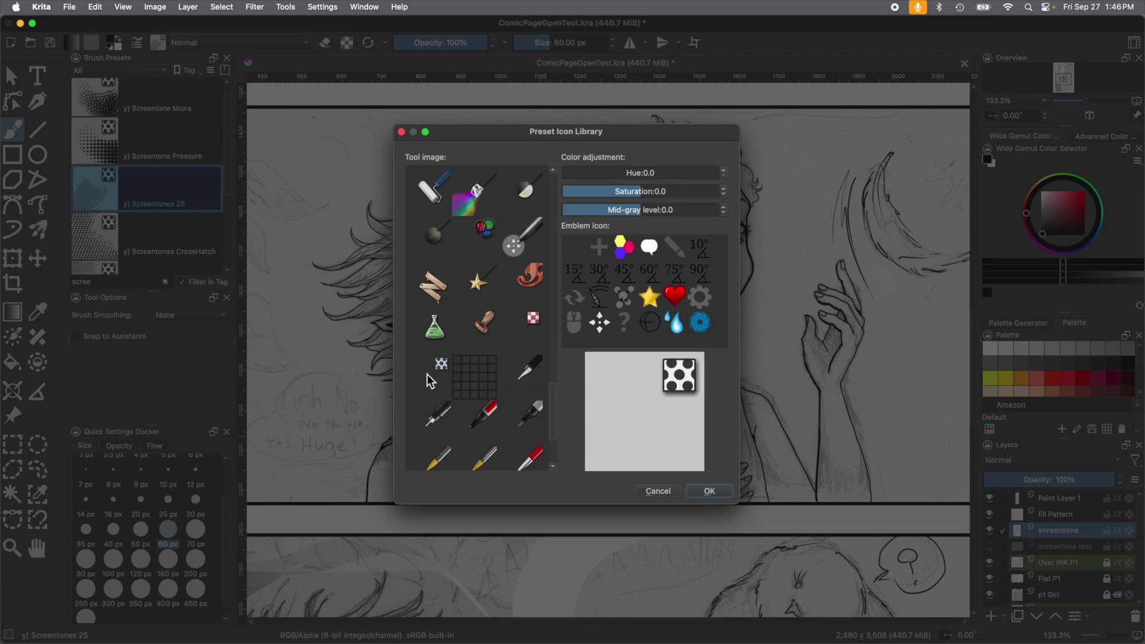
click(709, 491)
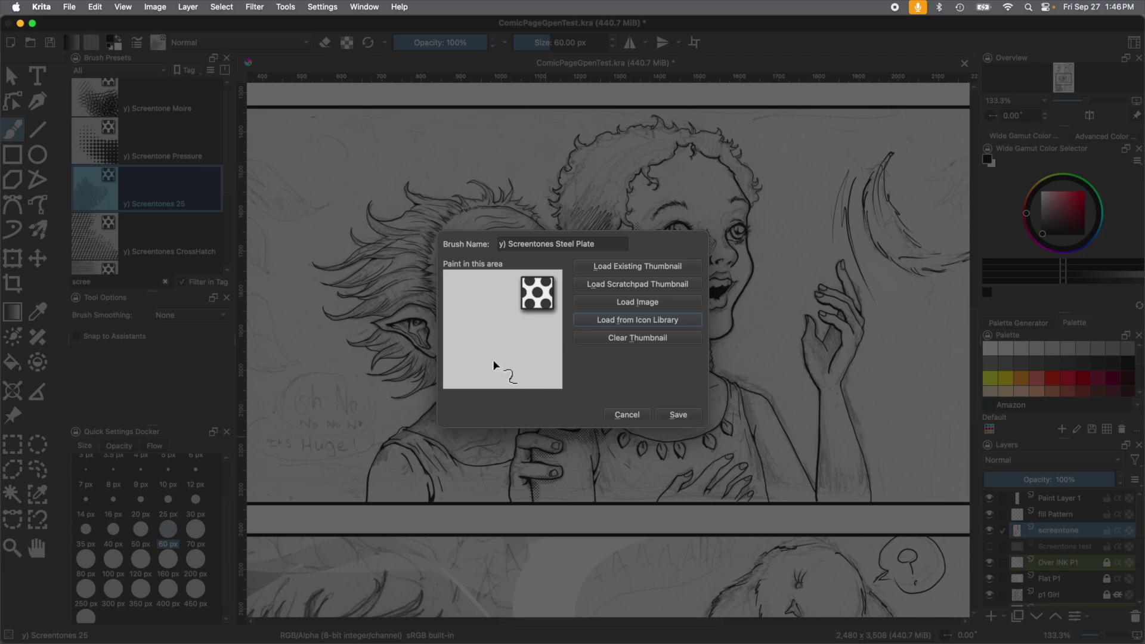
Paint a sample stroke into the preset thumbnail and save the preset
mouse_move(481, 358)
mouse_down()
mouse_move(506, 329)
mouse_move(525, 345)
mouse_move(476, 345)
mouse_move(469, 364)
mouse_move(450, 365)
mouse_move(454, 389)
mouse_move(511, 370)
mouse_up()
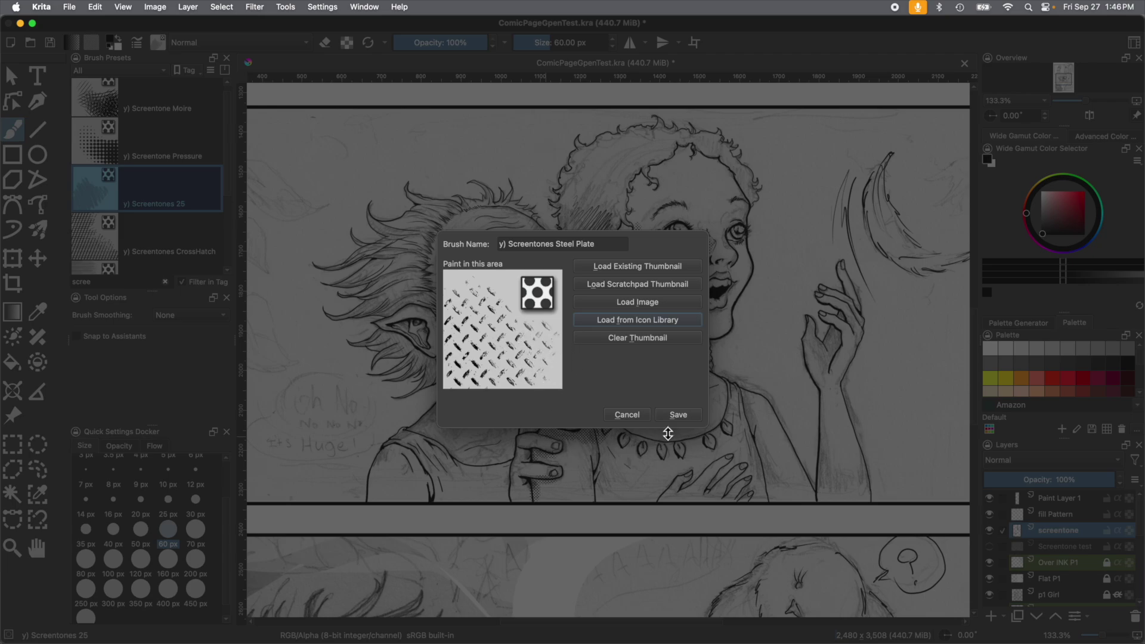
click(677, 415)
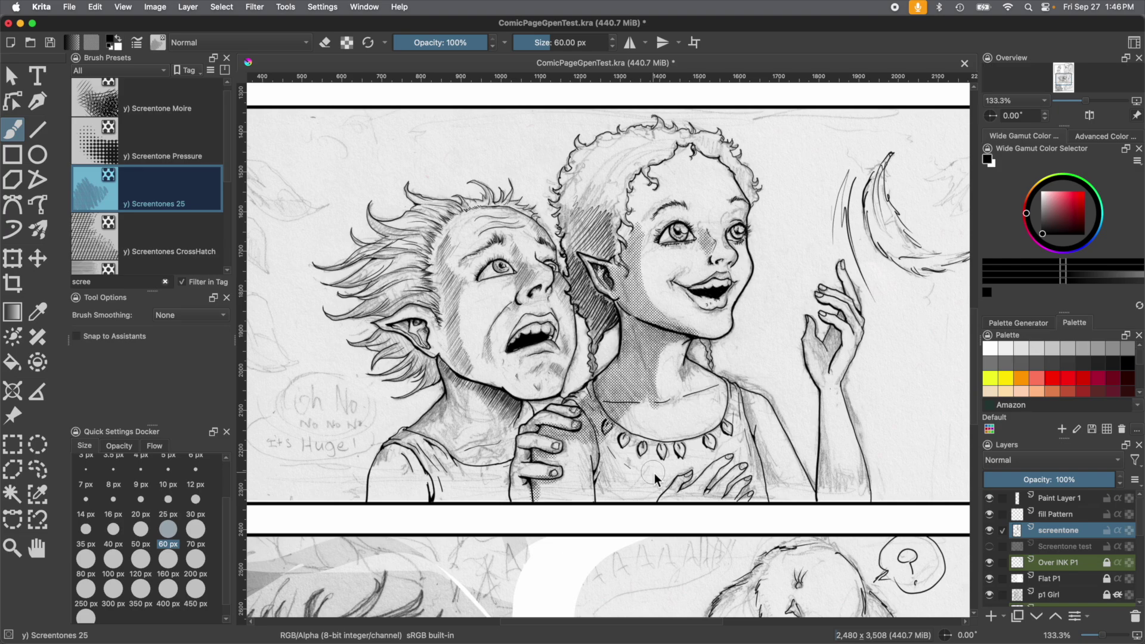
drag(229, 167, 228, 262)
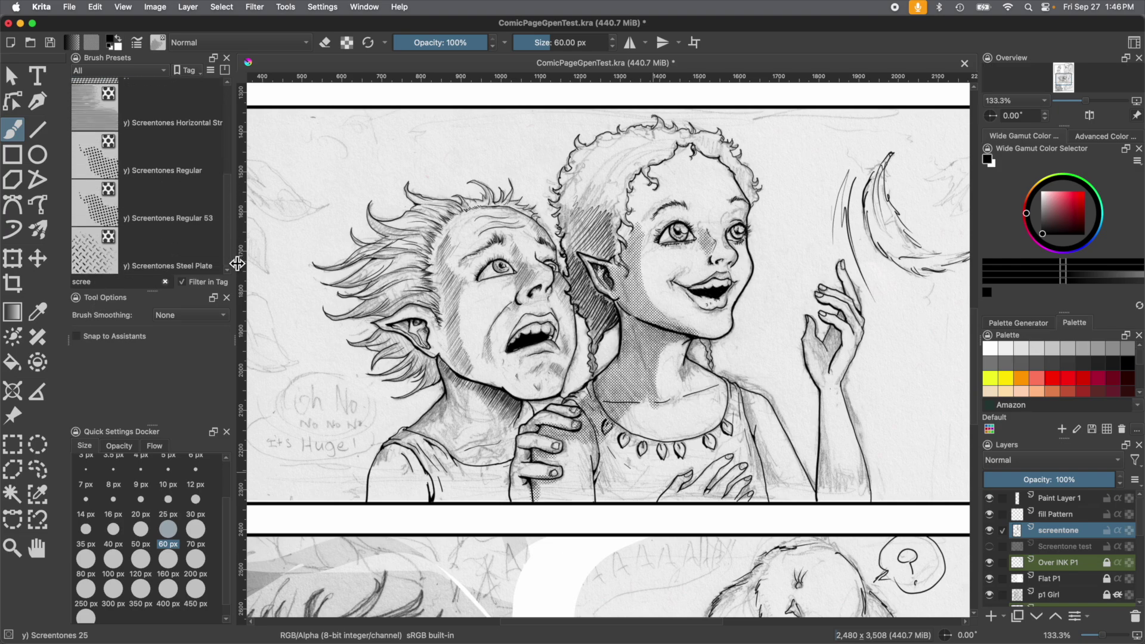
With y) Screentones Steel Plate, texture the boy's neck and chest, then hide the screentone layer
click(95, 257)
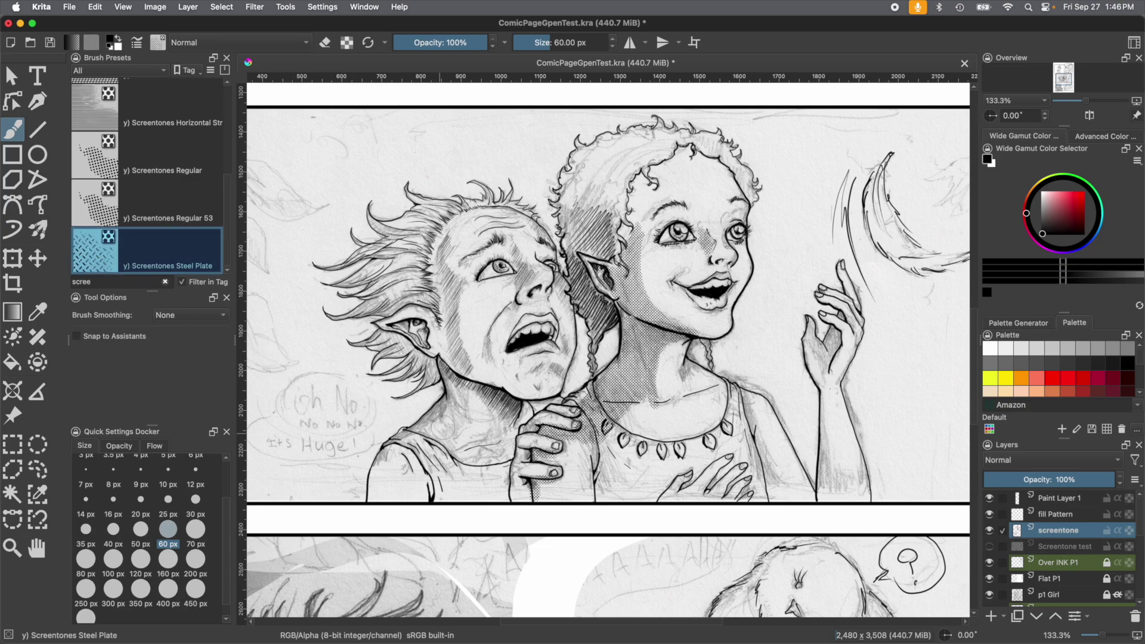
mouse_move(461, 394)
mouse_down()
mouse_move(455, 413)
mouse_move(460, 396)
mouse_move(445, 403)
mouse_up()
mouse_move(425, 424)
mouse_down()
mouse_move(444, 435)
mouse_move(464, 483)
mouse_move(489, 491)
mouse_move(438, 470)
mouse_move(411, 441)
mouse_move(448, 492)
mouse_up()
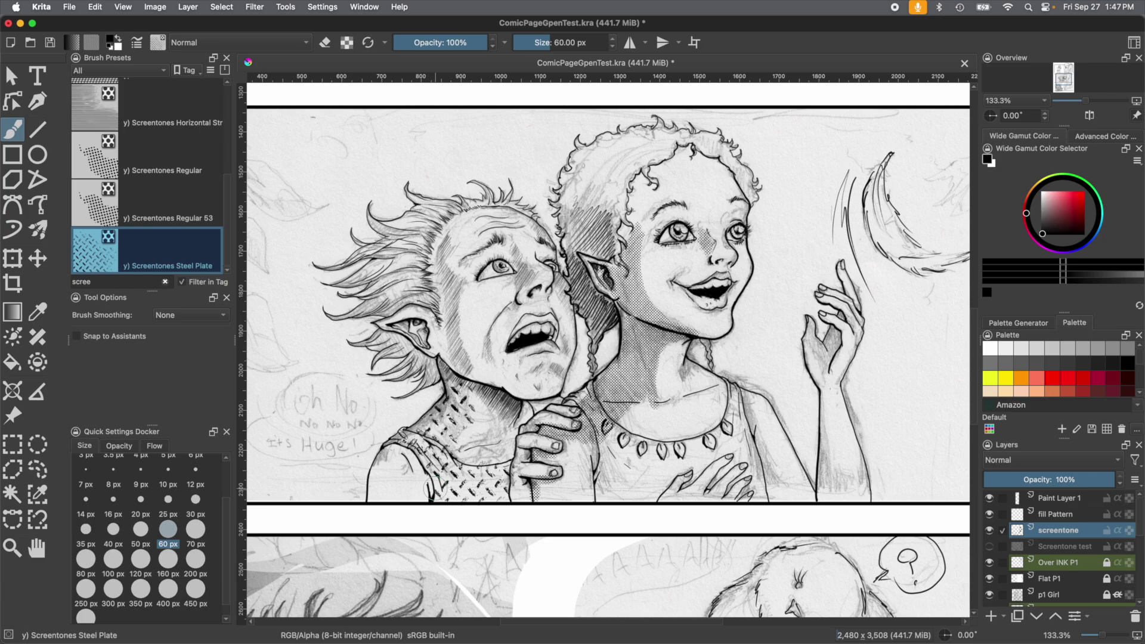
click(991, 531)
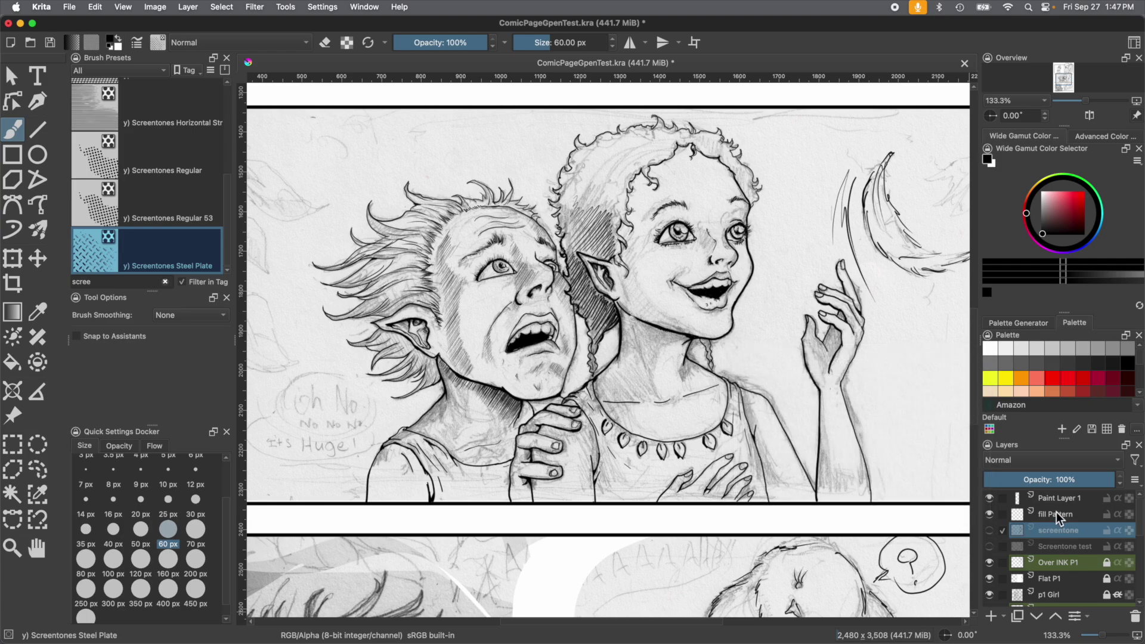
On the fill Pattern layer, lasso-select the girl's hair and face with Freehand Selection
click(1057, 517)
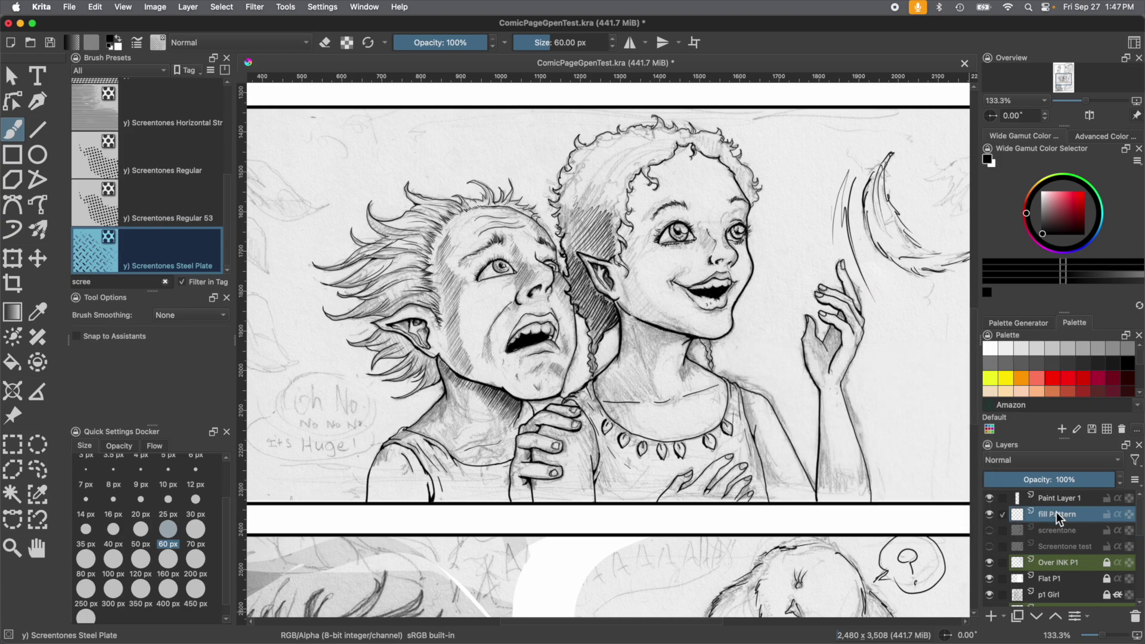
click(40, 470)
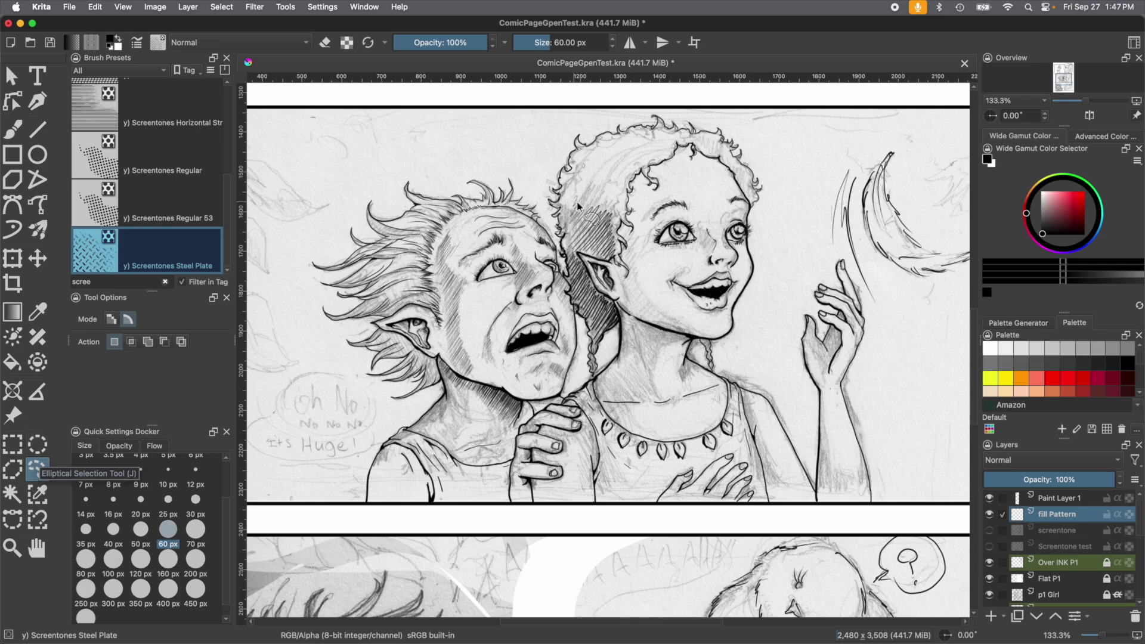
mouse_move(568, 183)
mouse_down()
mouse_move(593, 153)
mouse_move(628, 149)
mouse_move(651, 165)
mouse_move(652, 242)
mouse_move(686, 248)
mouse_move(638, 264)
mouse_move(650, 303)
mouse_move(697, 333)
mouse_move(660, 363)
mouse_move(662, 398)
mouse_move(591, 463)
mouse_move(579, 400)
mouse_move(619, 368)
mouse_move(621, 311)
mouse_move(586, 260)
mouse_move(605, 247)
mouse_move(574, 196)
mouse_up()
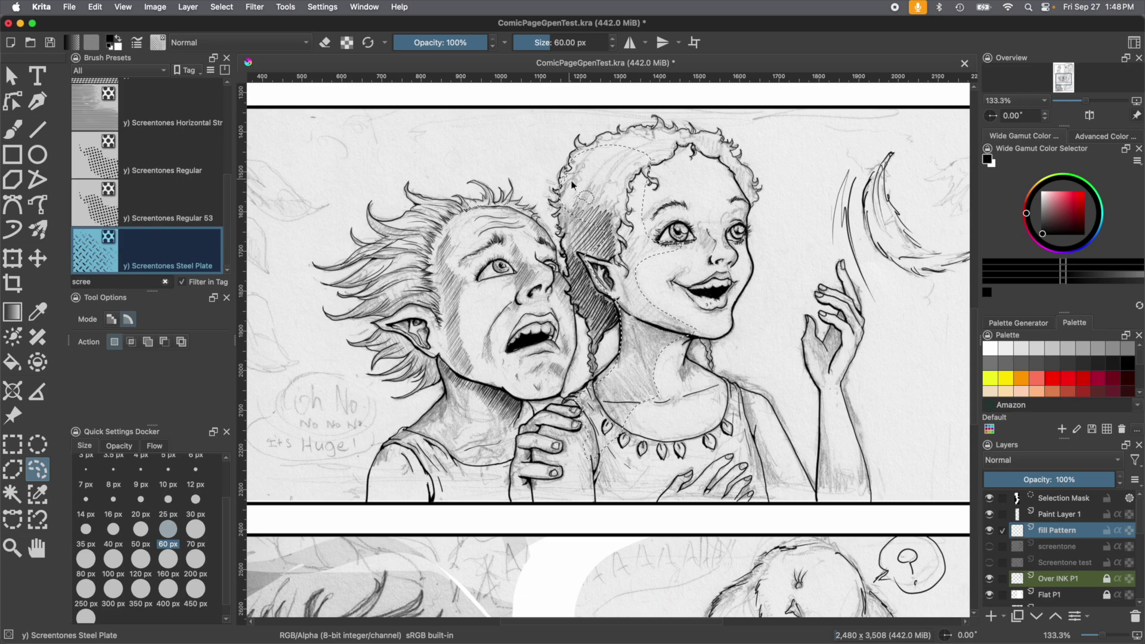
click(14, 129)
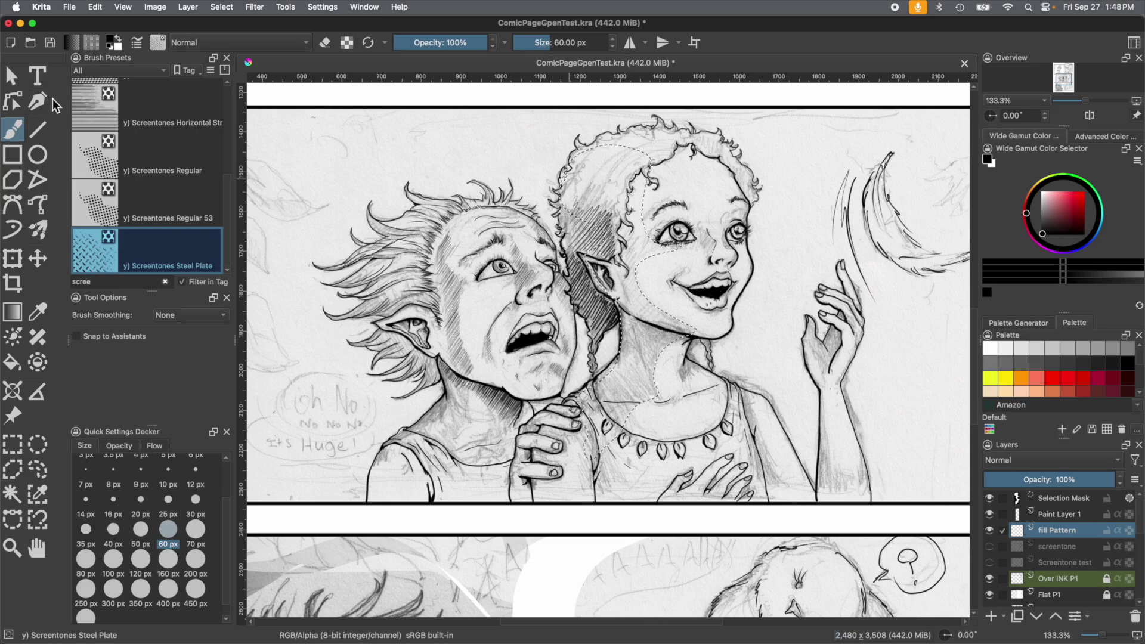
Open and browse the pattern chooser, keeping DITH 0202 GEN (2 x 2) as the current pattern
click(92, 43)
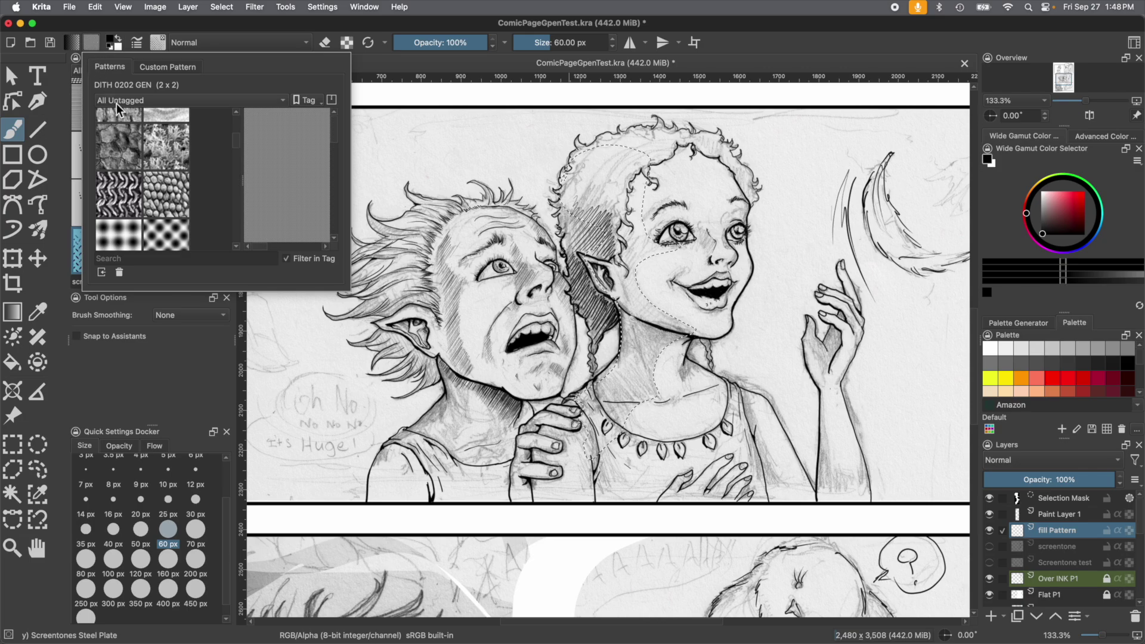
scroll(232, 139, down, 4)
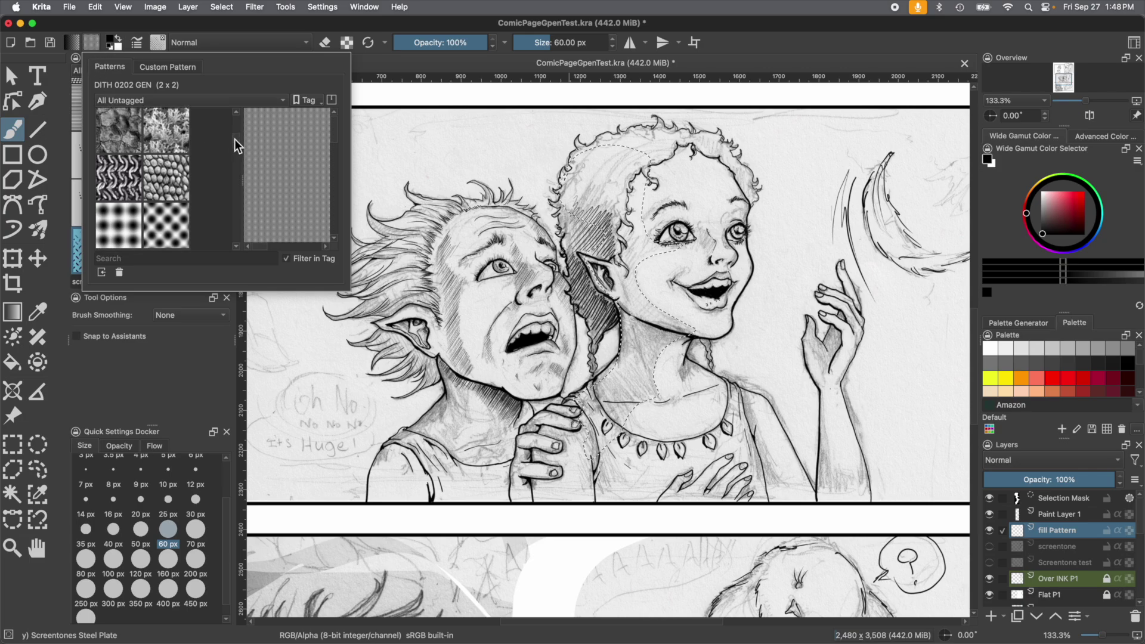
scroll(233, 138, up, 5)
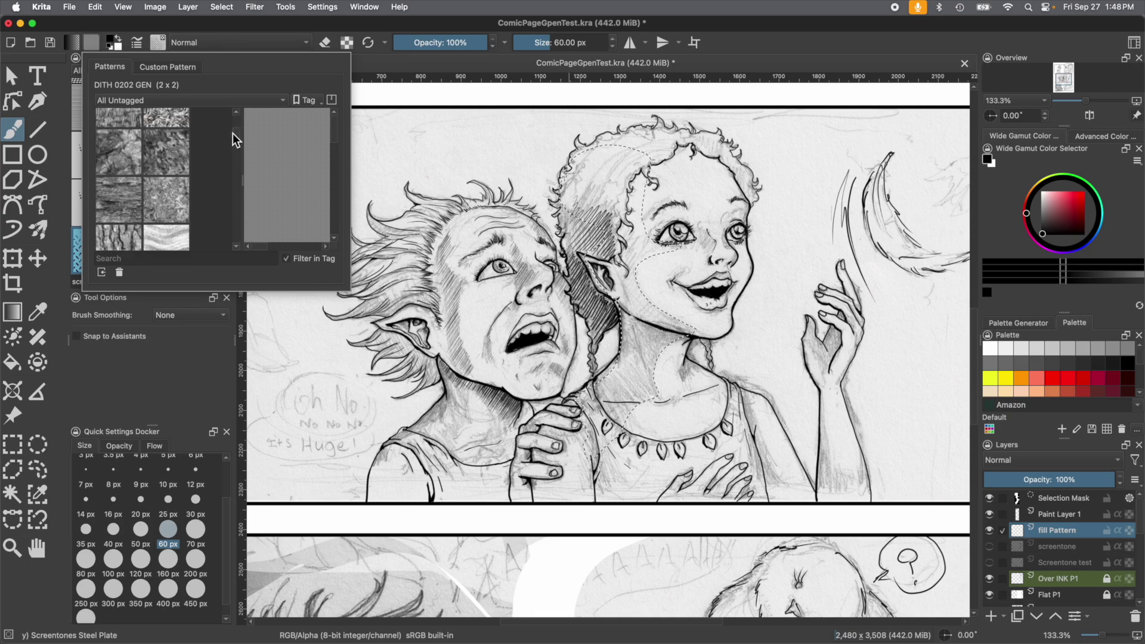
scroll(233, 137, down, 1)
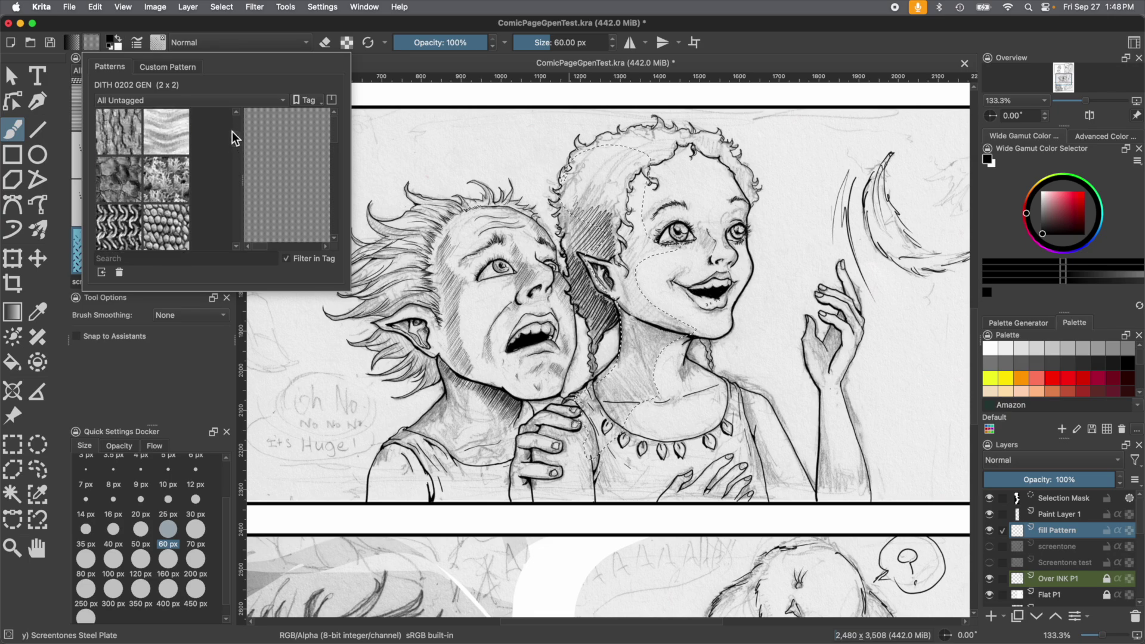
drag(237, 137, 240, 123)
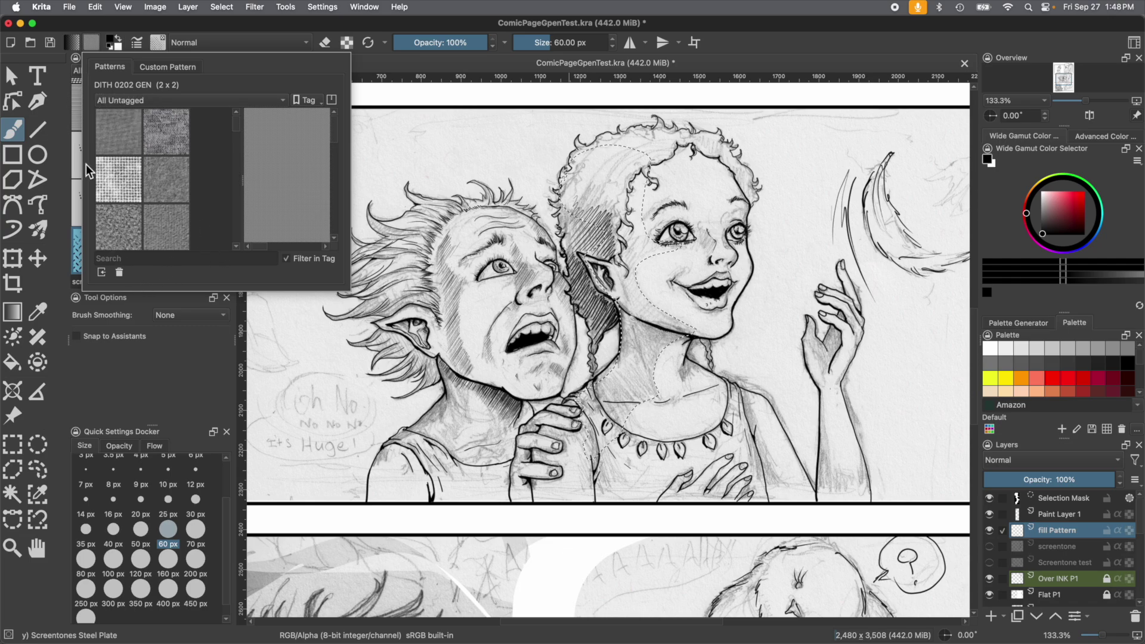
Use Edit > Fill with Pattern to tone the girl's selected hair and face
click(96, 7)
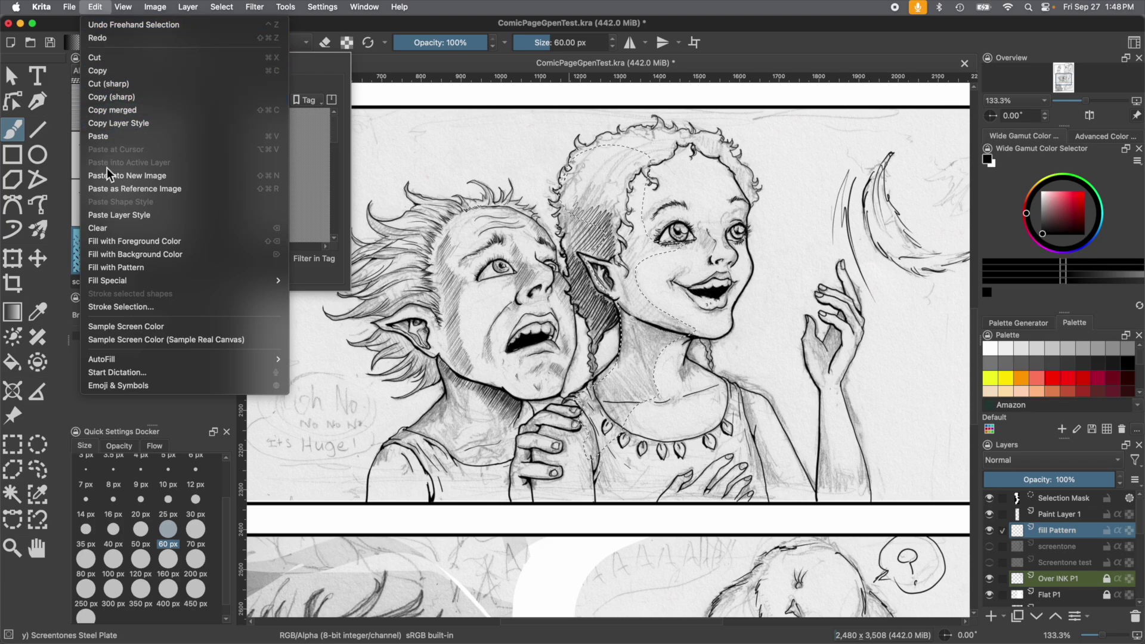
click(99, 267)
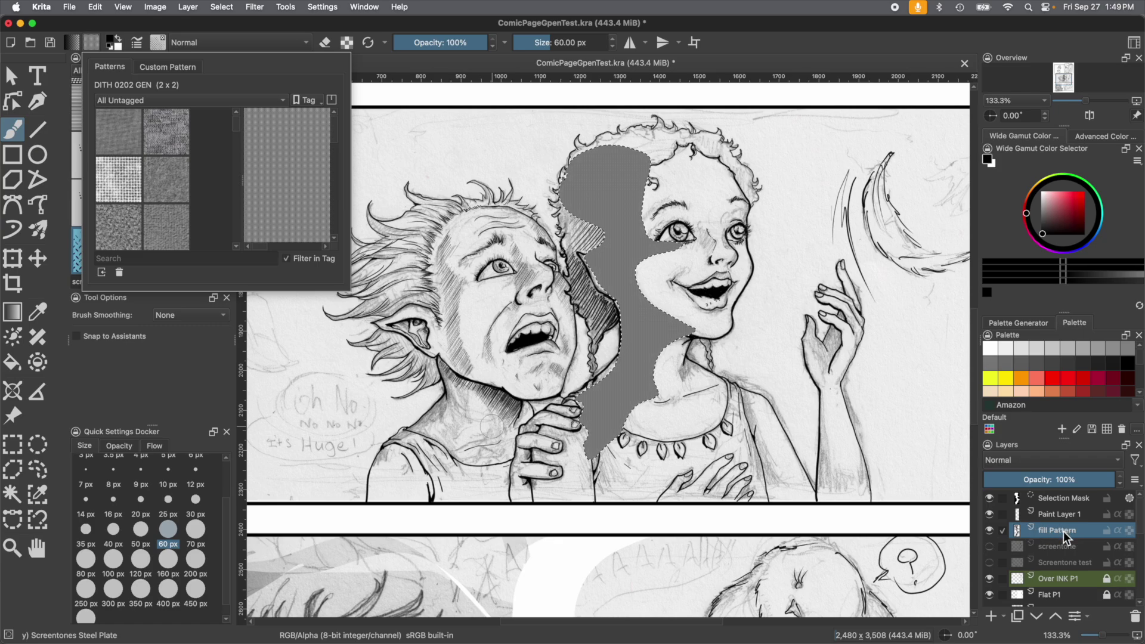
Set the fill Pattern layer's blend mode to Subtract
click(1035, 460)
click(1038, 460)
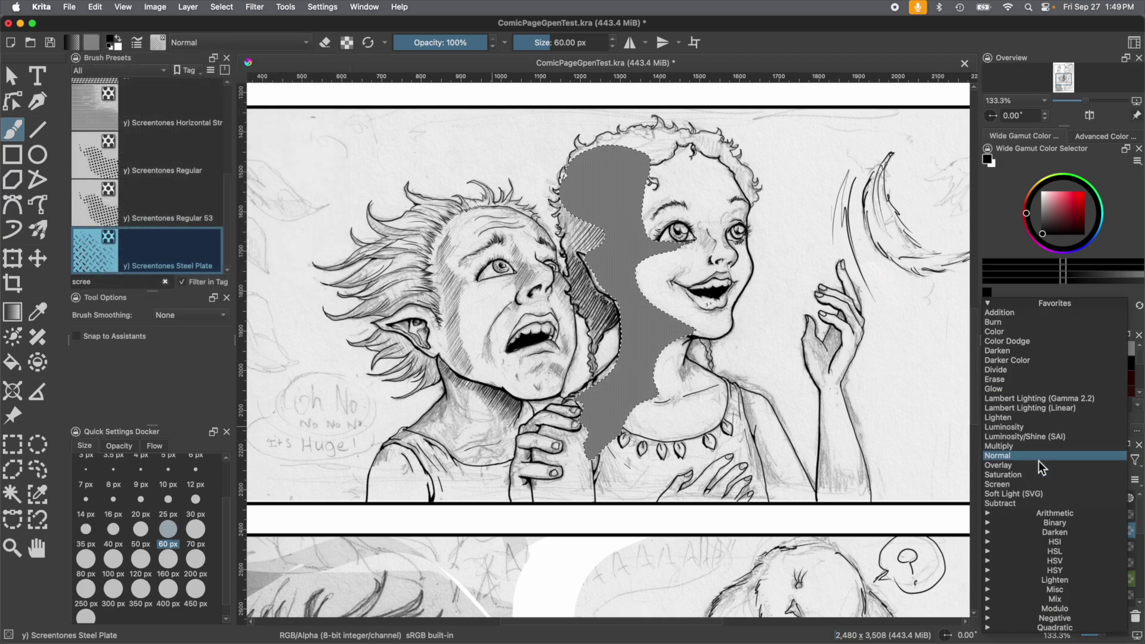
click(1035, 502)
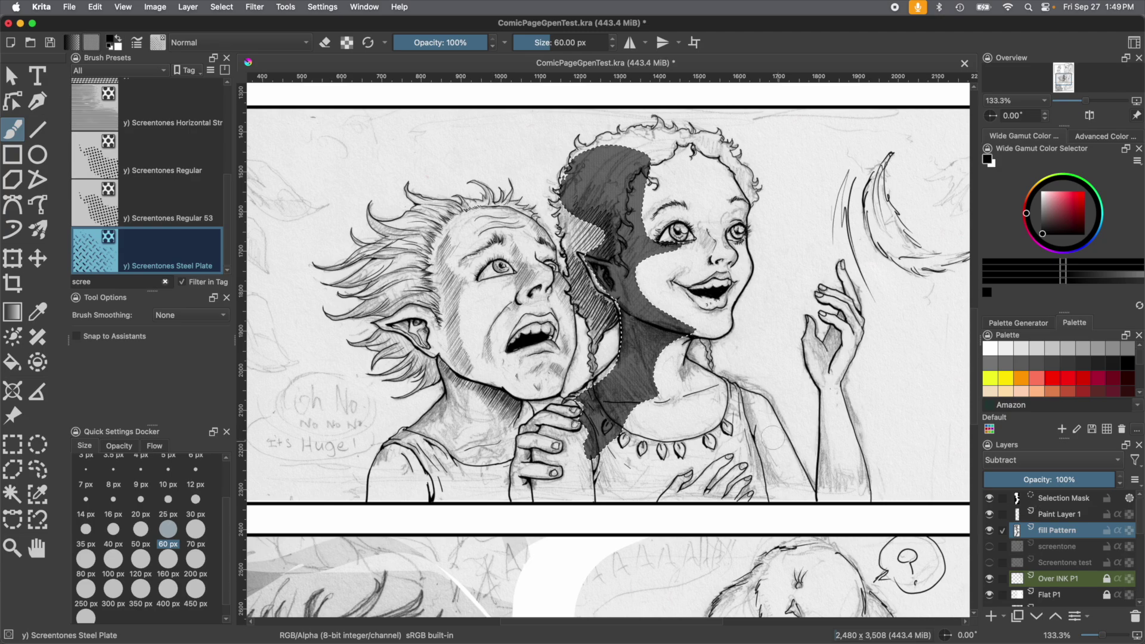
scroll(667, 403, up, 2)
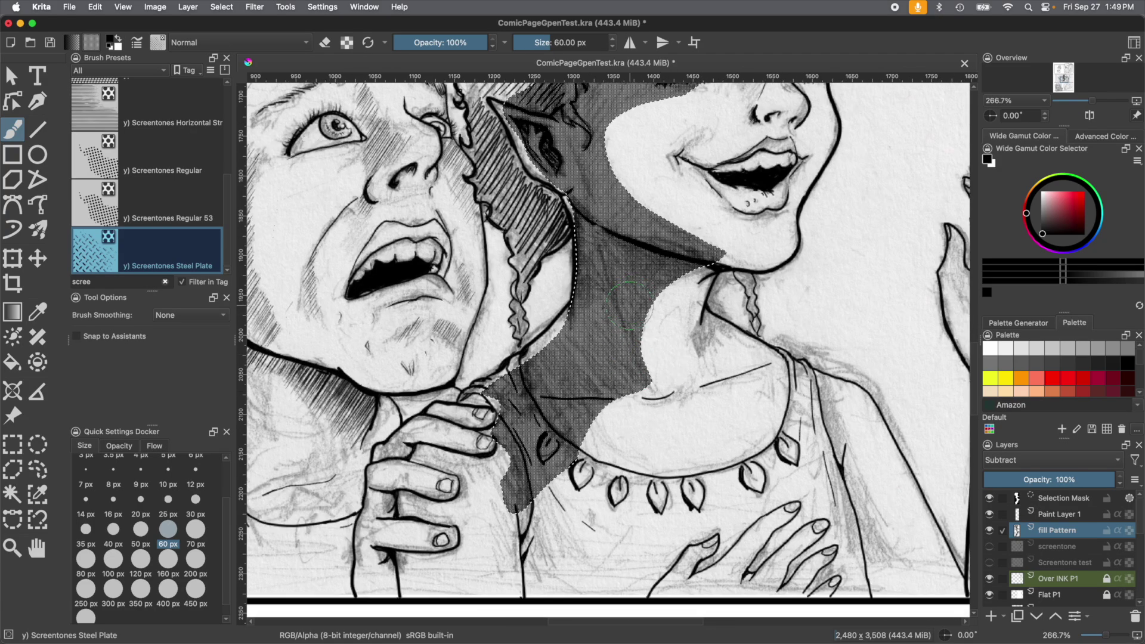
scroll(726, 371, down, 1)
scroll(725, 371, down, 1)
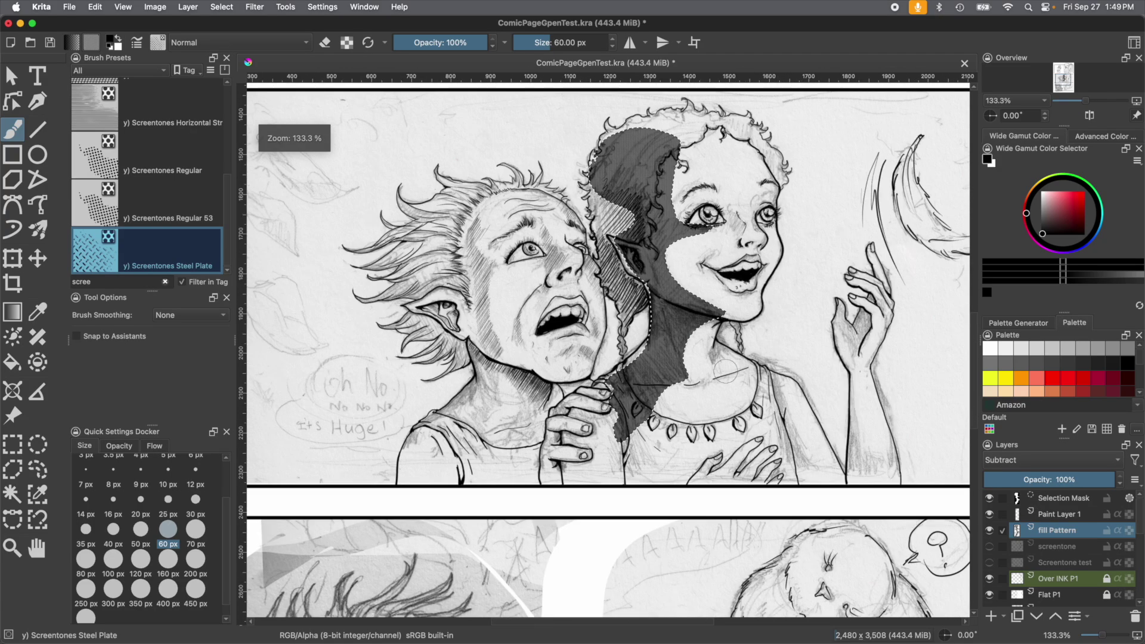
Browse the Arithmetic blend mode group and reapply Subtract to the fill Pattern layer
click(1024, 462)
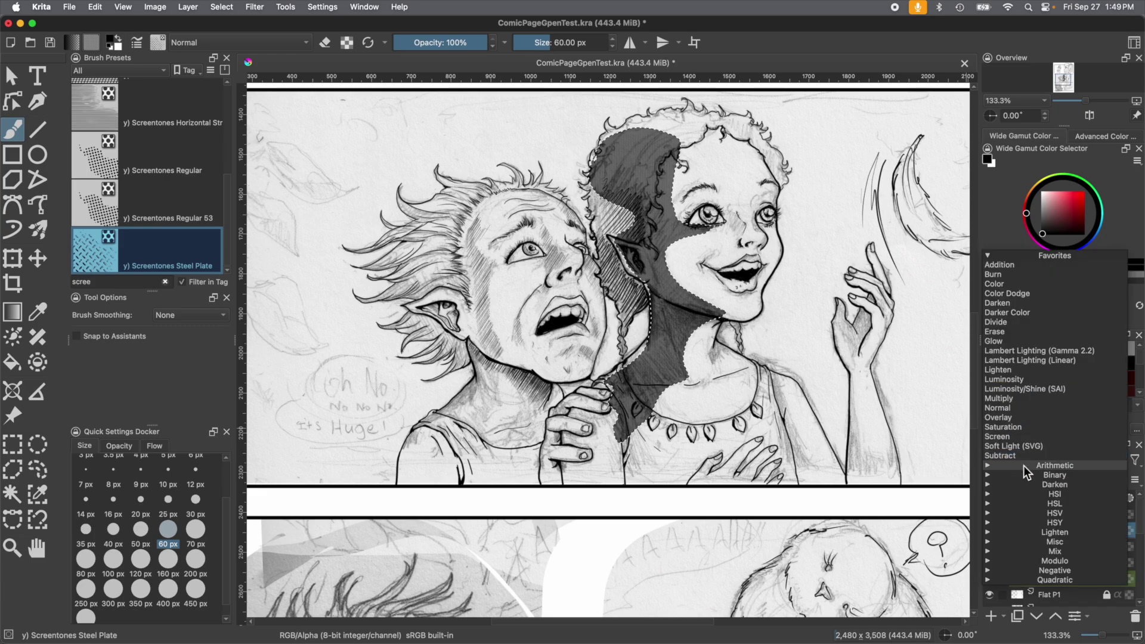
click(987, 467)
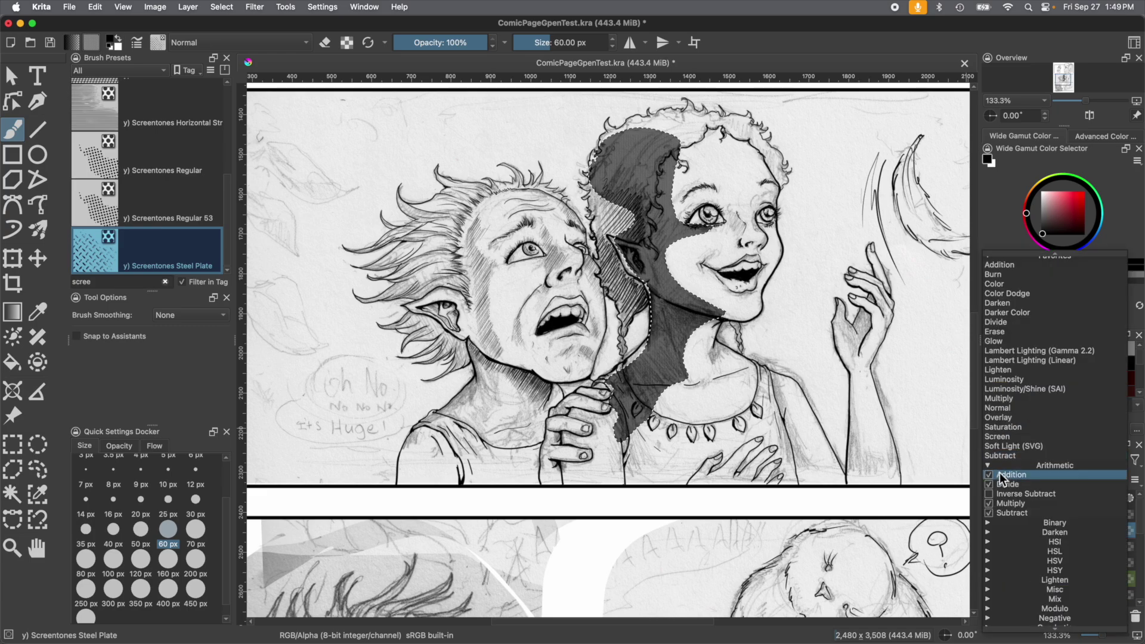
click(990, 515)
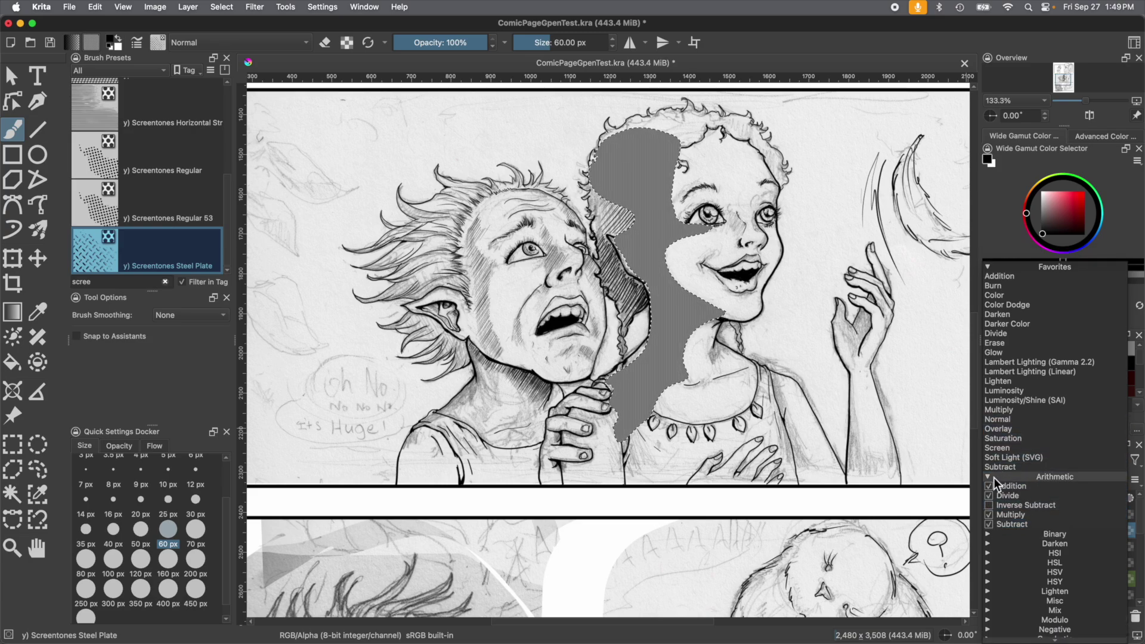
click(992, 477)
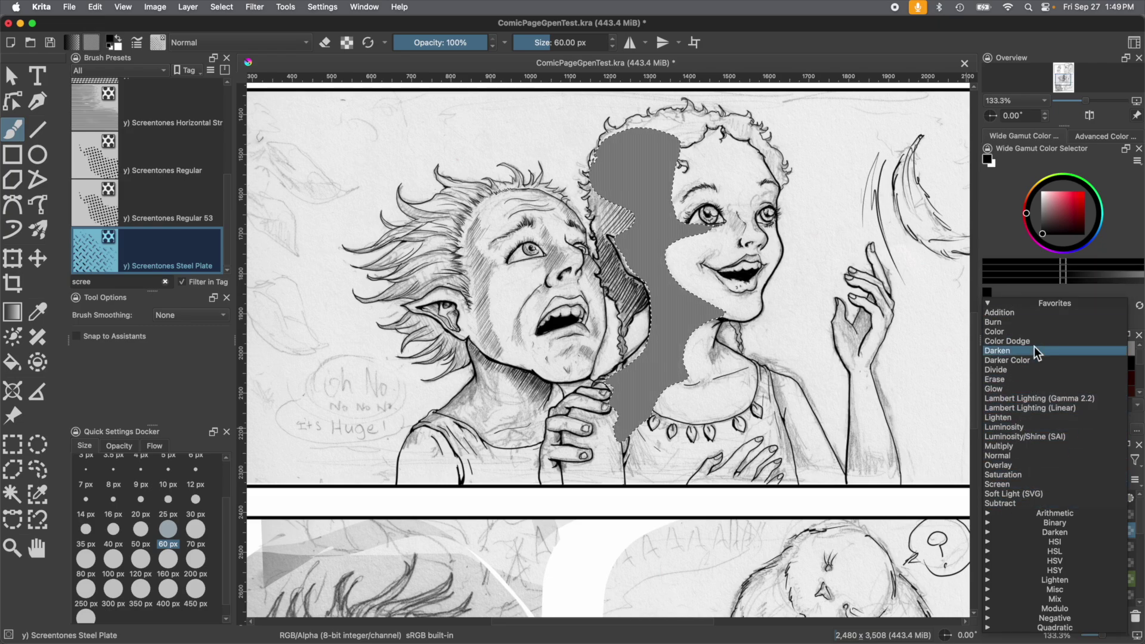
click(1017, 506)
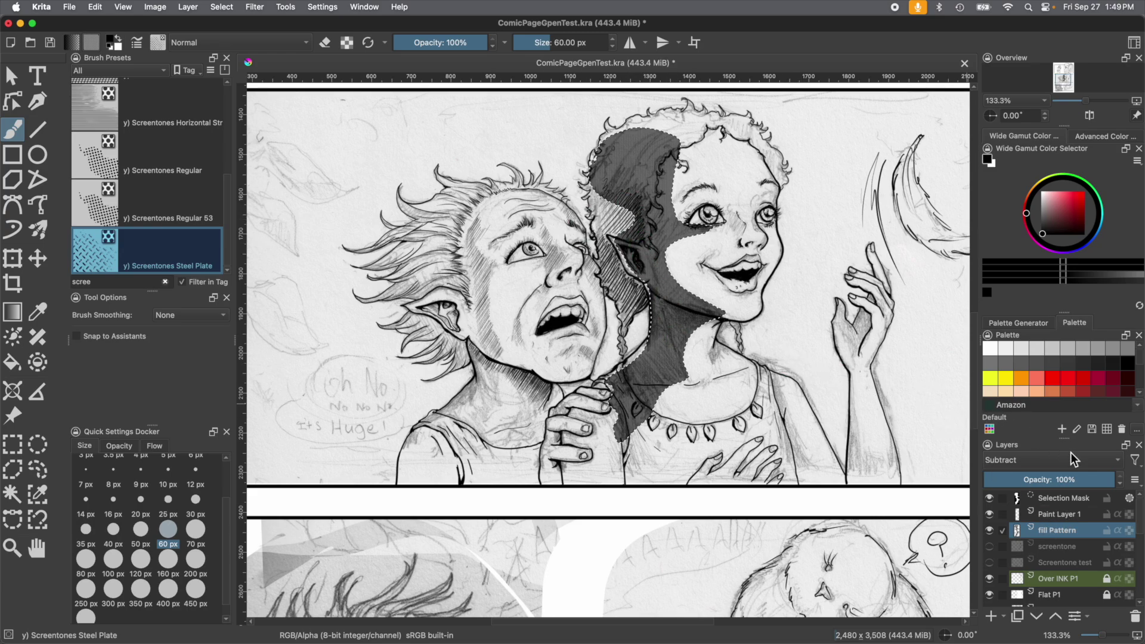
Lower the fill Pattern layer opacity to 50% and deselect the freehand selection
drag(1114, 488, 1053, 485)
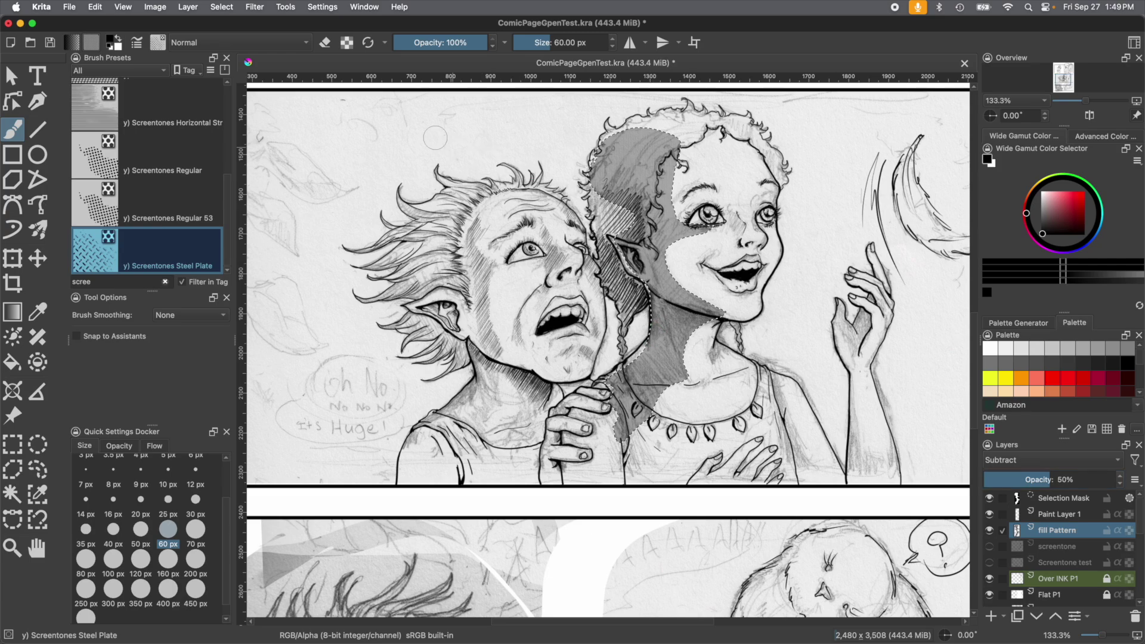
click(221, 7)
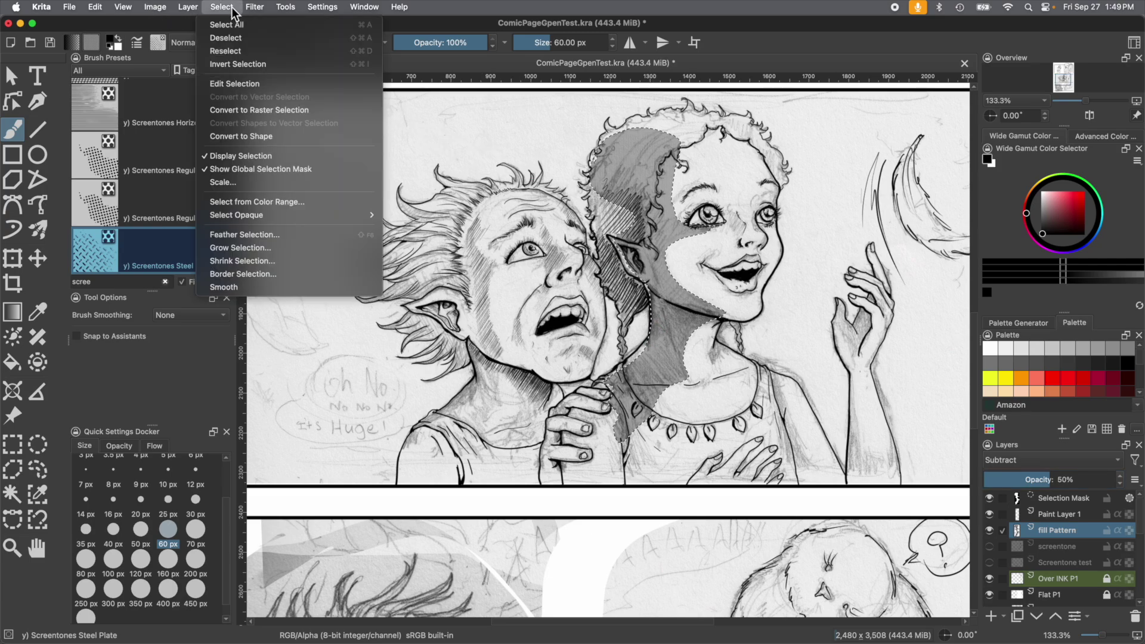
click(227, 33)
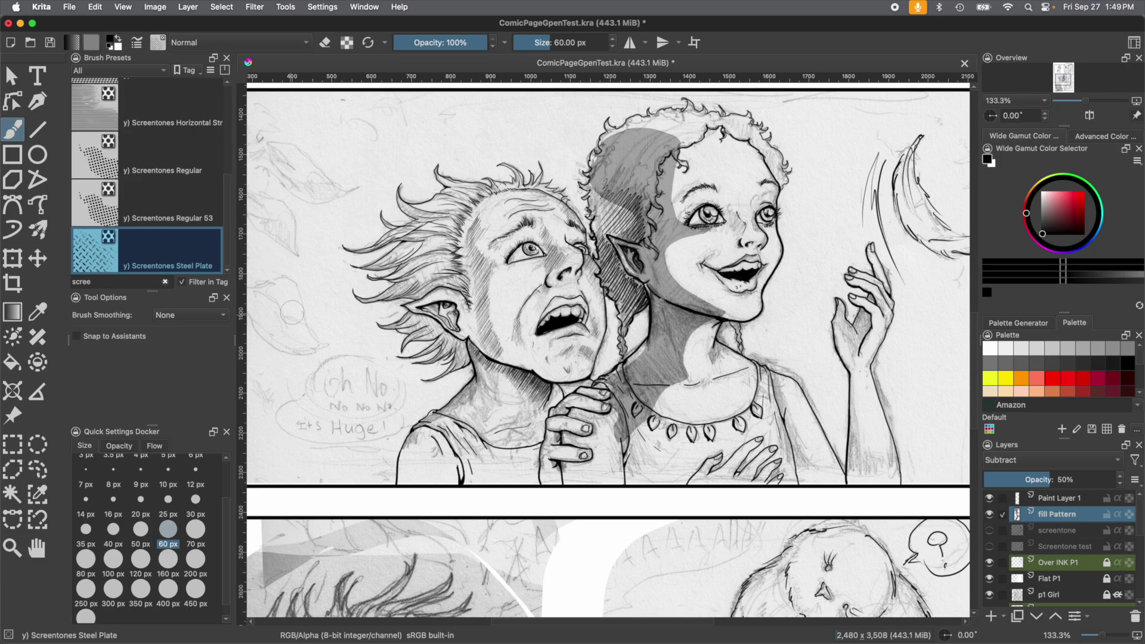
right_click(310, 271)
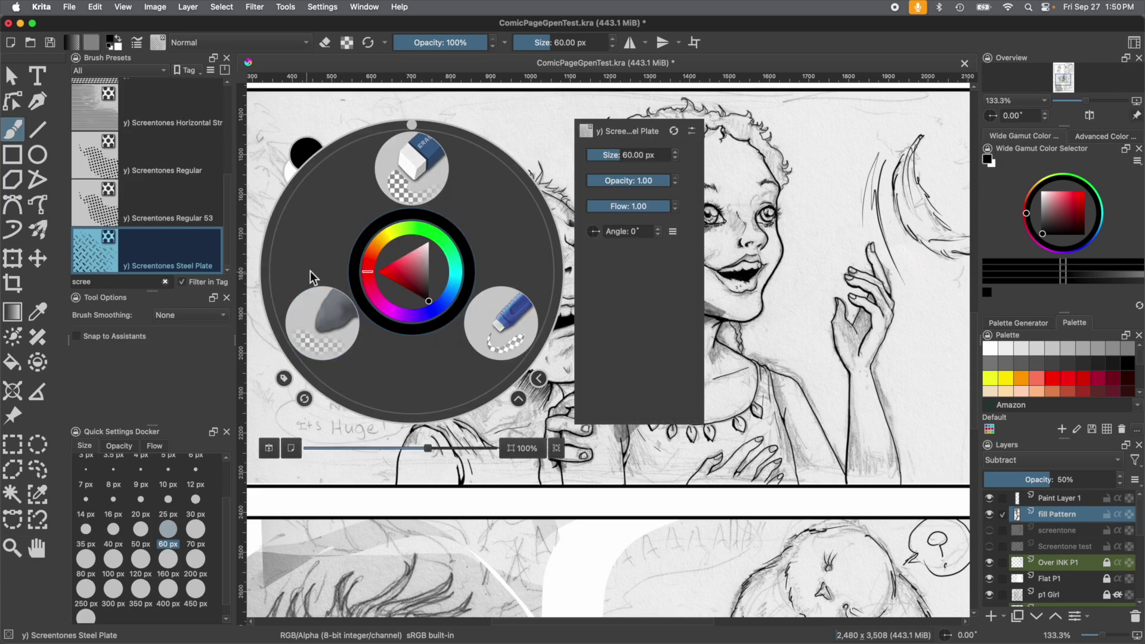
Use the soft eraser to remove grey fill from the neck, cheek, braid area and beside the elf ear
click(320, 330)
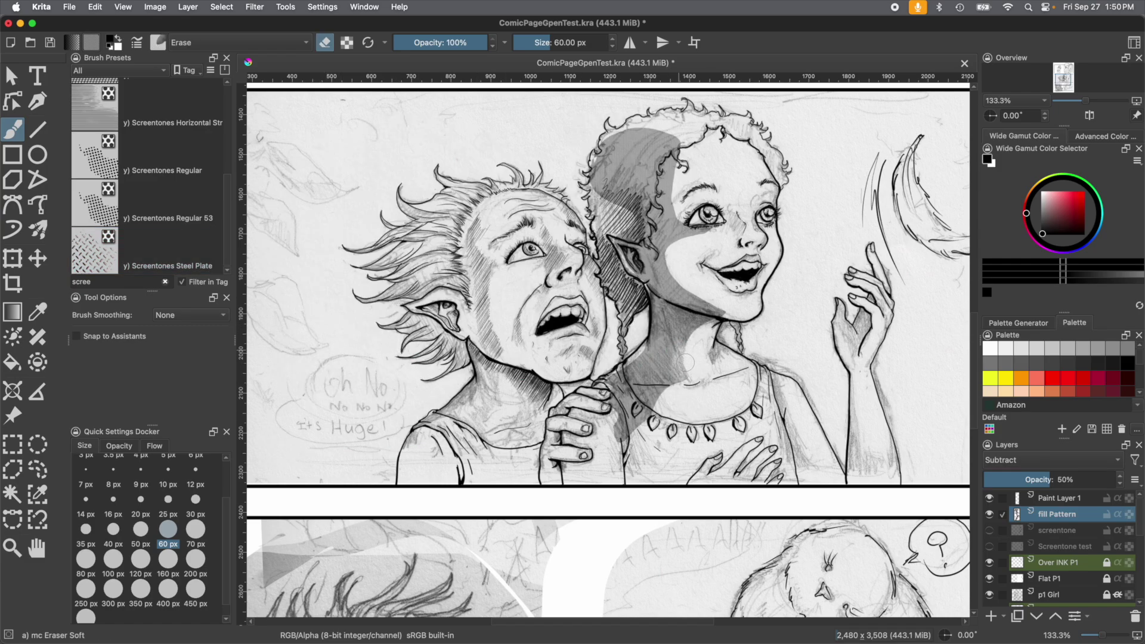
mouse_move(687, 369)
mouse_down()
mouse_move(632, 429)
mouse_move(644, 421)
mouse_up()
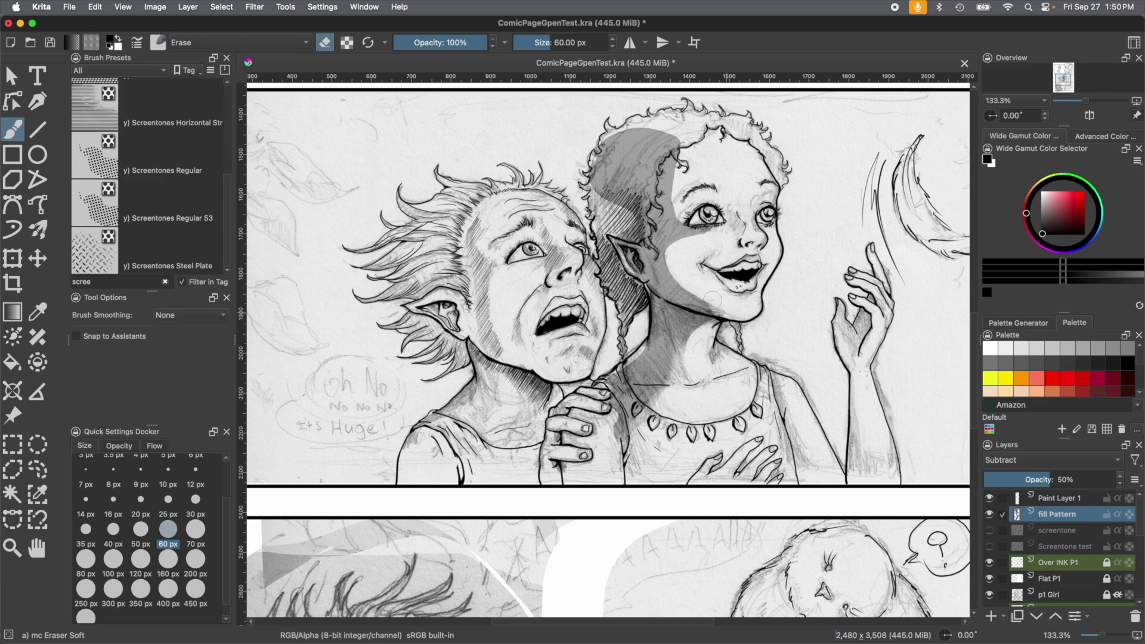
mouse_move(713, 300)
mouse_down()
mouse_move(679, 283)
mouse_move(669, 250)
mouse_move(669, 269)
mouse_move(673, 277)
mouse_move(674, 143)
mouse_move(638, 122)
mouse_up()
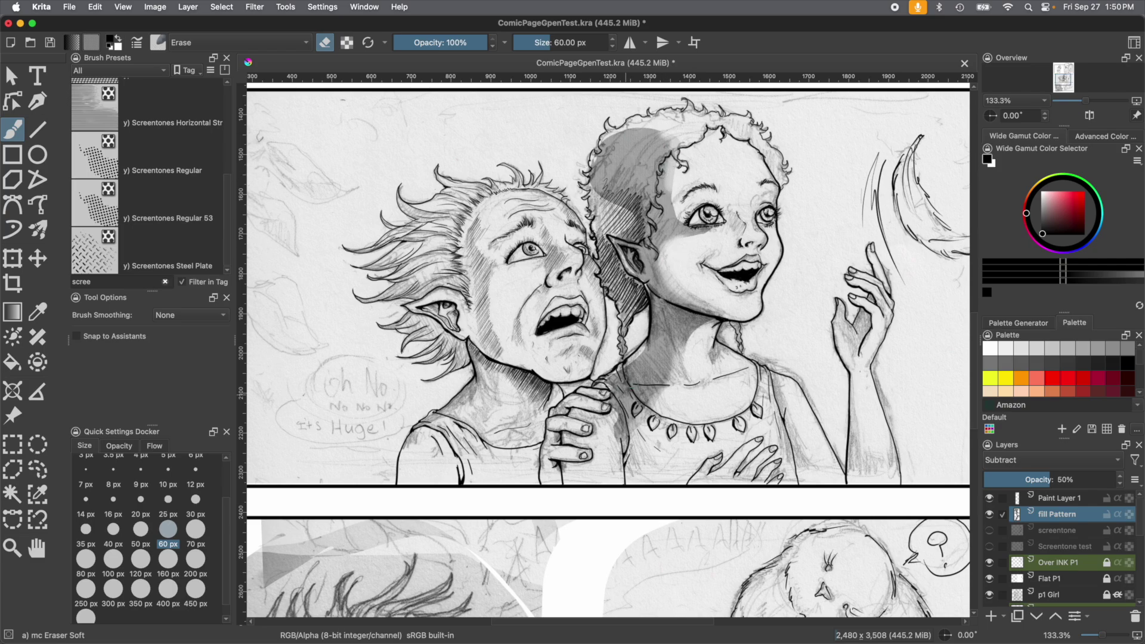
mouse_move(631, 358)
mouse_down()
mouse_move(617, 426)
mouse_move(632, 399)
mouse_move(643, 408)
mouse_move(673, 384)
mouse_up()
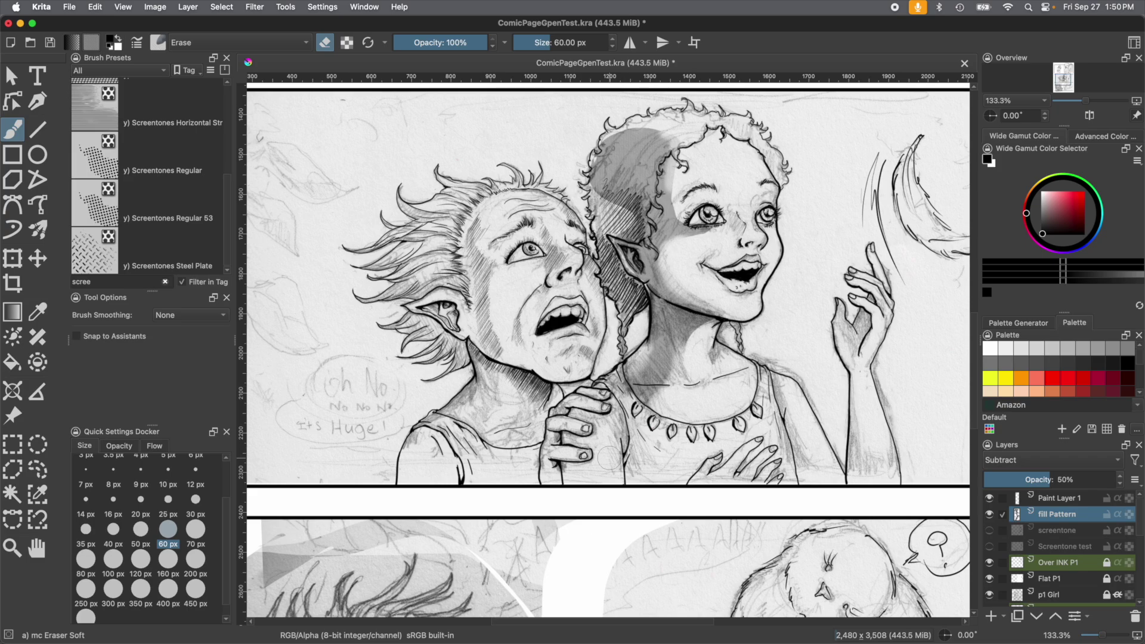
mouse_move(633, 206)
mouse_down()
mouse_move(635, 244)
mouse_move(602, 179)
mouse_move(620, 151)
mouse_up()
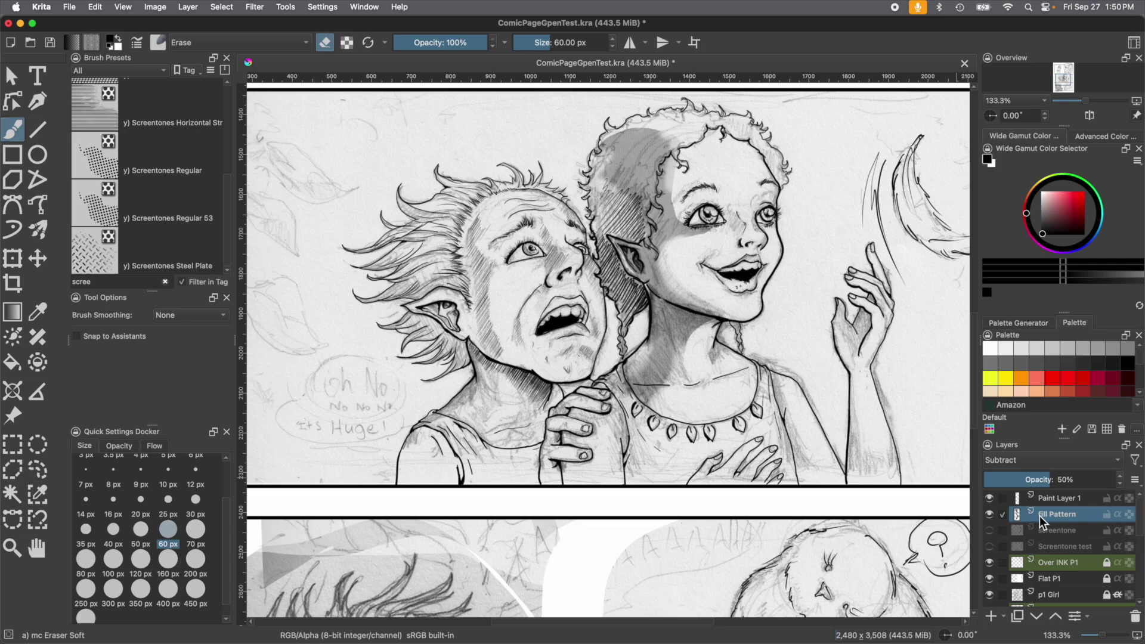
click(90, 43)
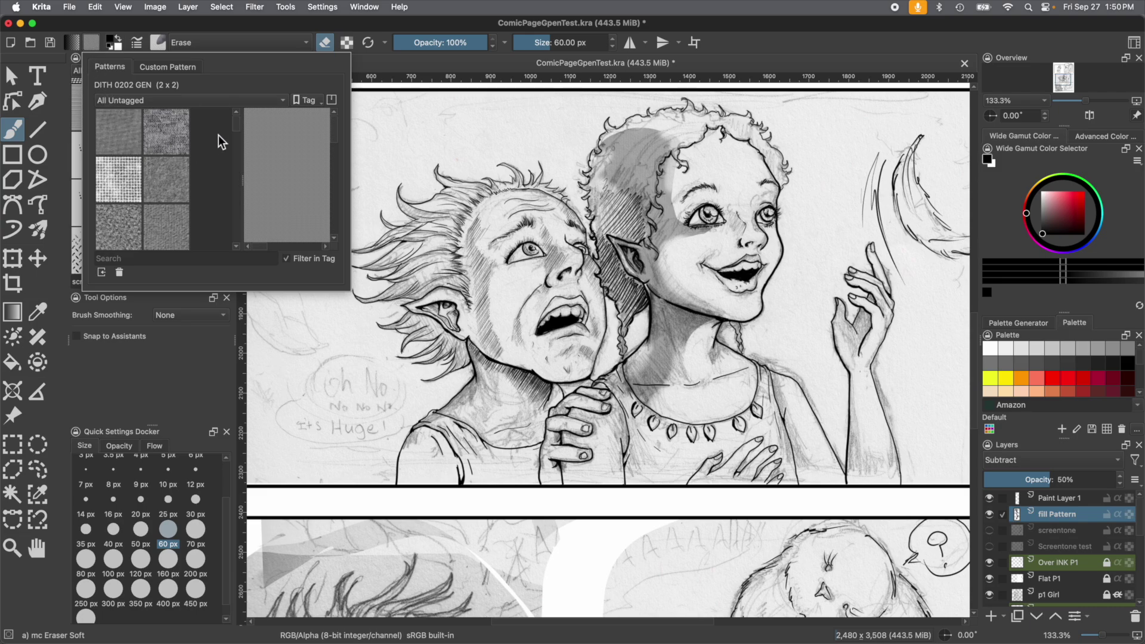
Pick the Cross02.pat (20 x 20) dot pattern from the Patterns list
scroll(234, 125, down, 5)
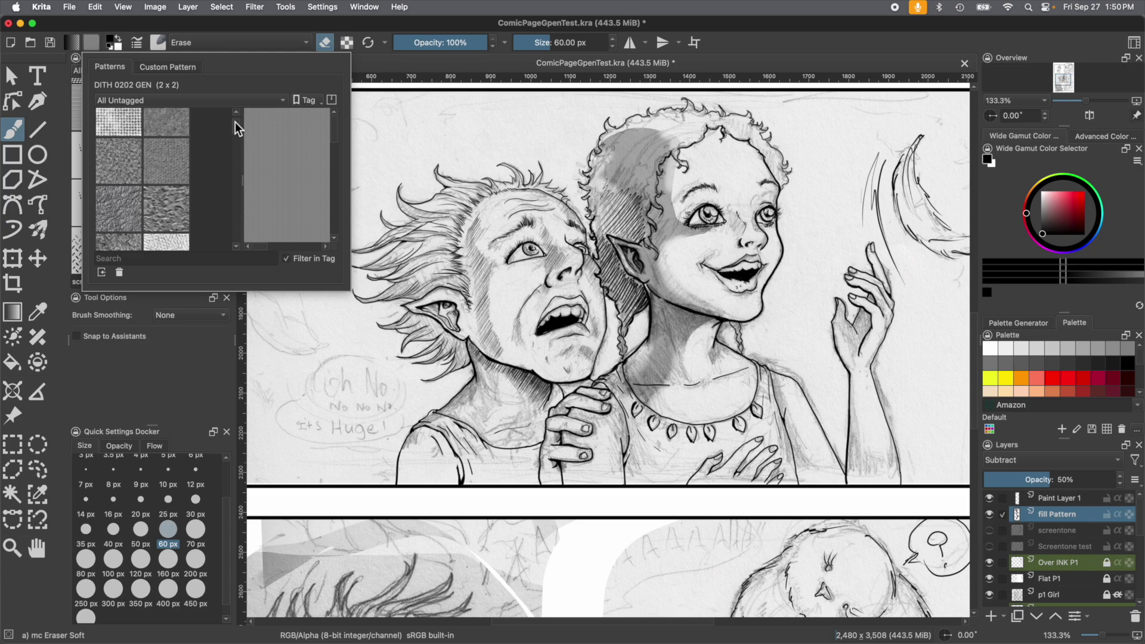
drag(240, 131, 238, 156)
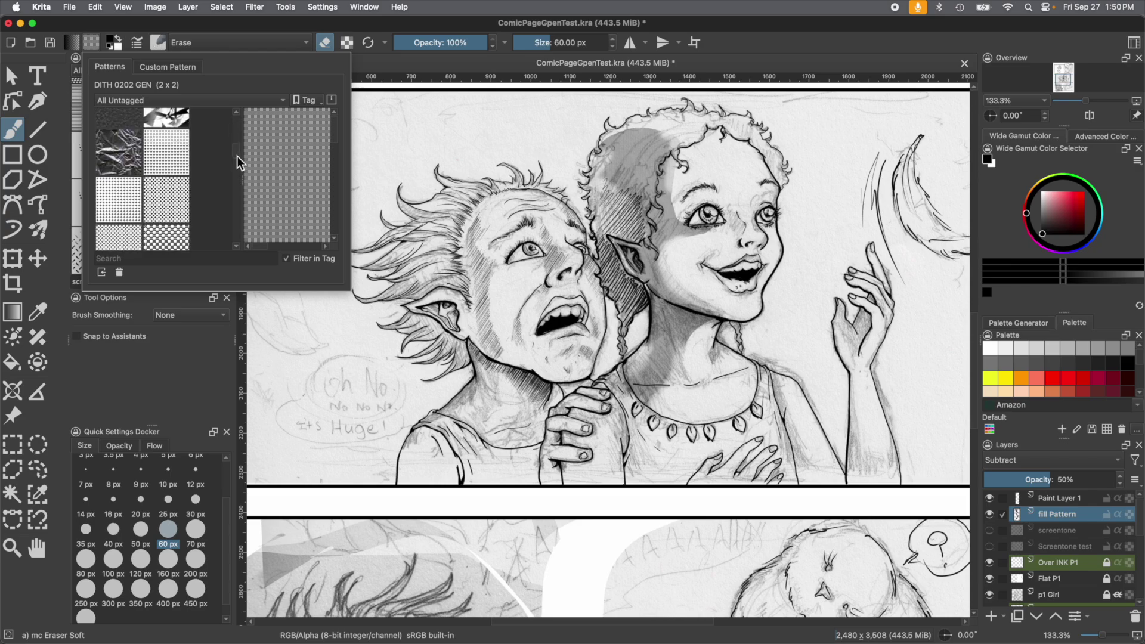
click(122, 191)
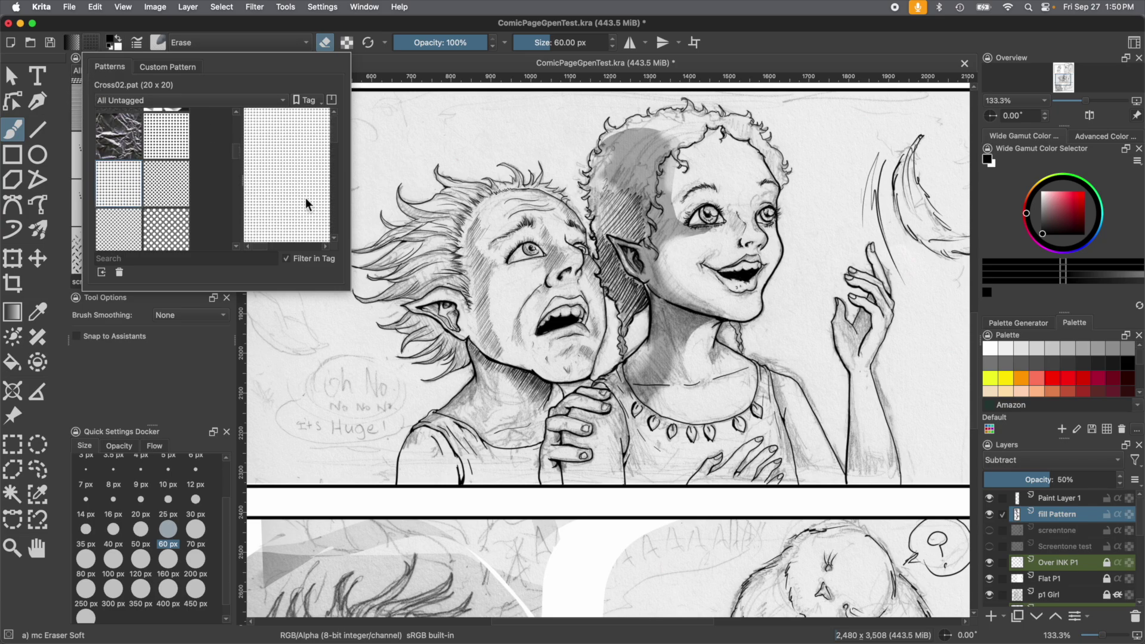
Toggle Paint Layer 1's visibility and clear everything from the fill Pattern layer
click(363, 236)
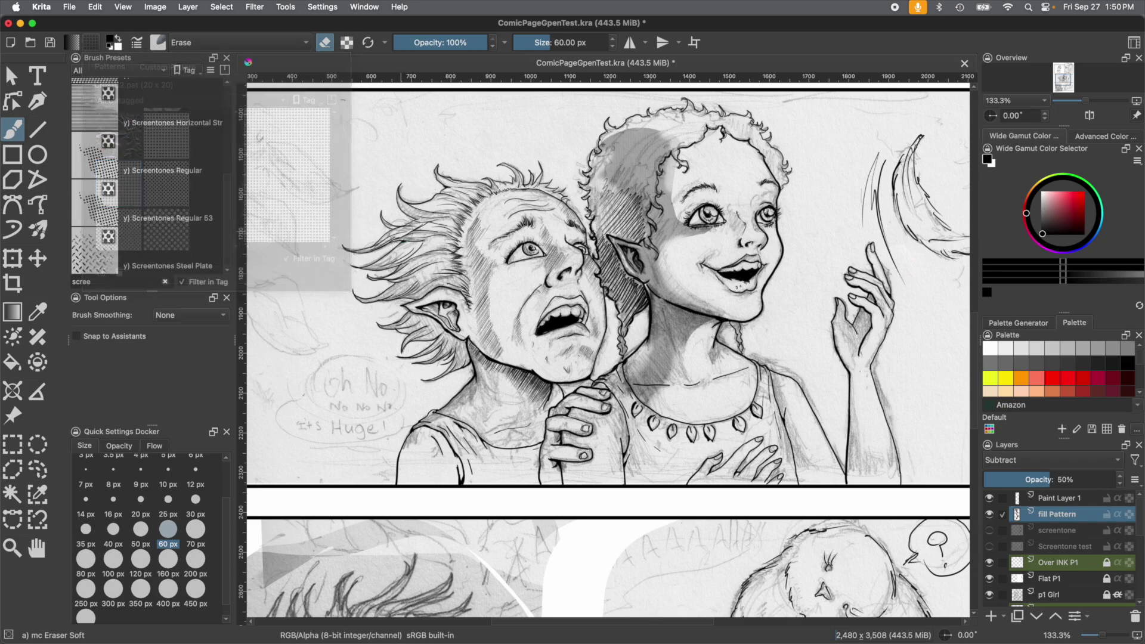
click(989, 497)
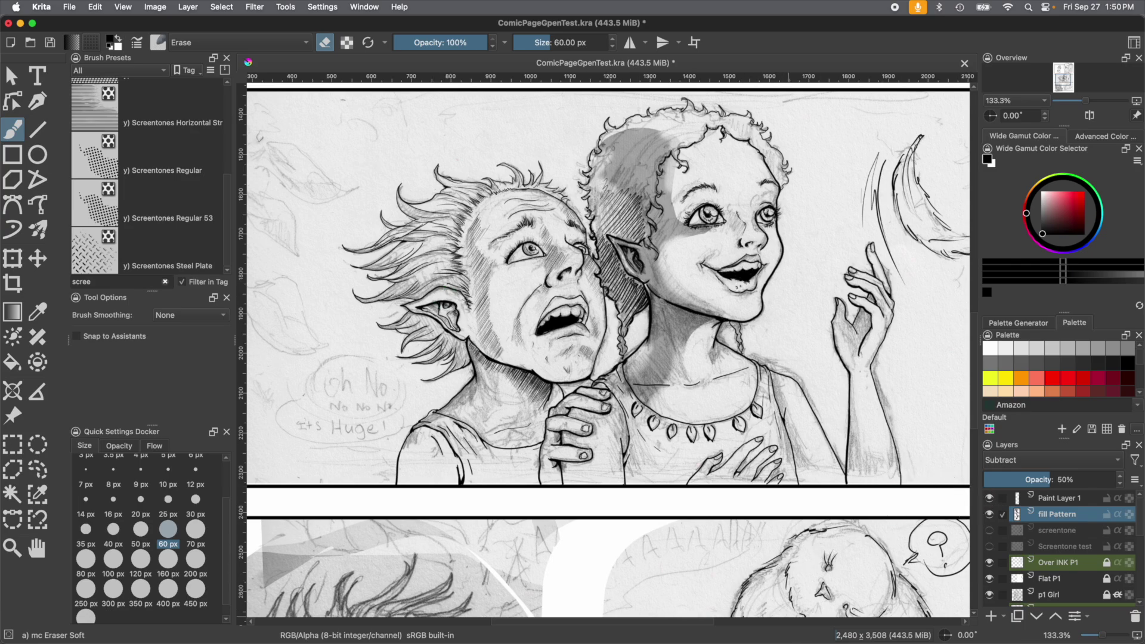
mouse_move(1048, 515)
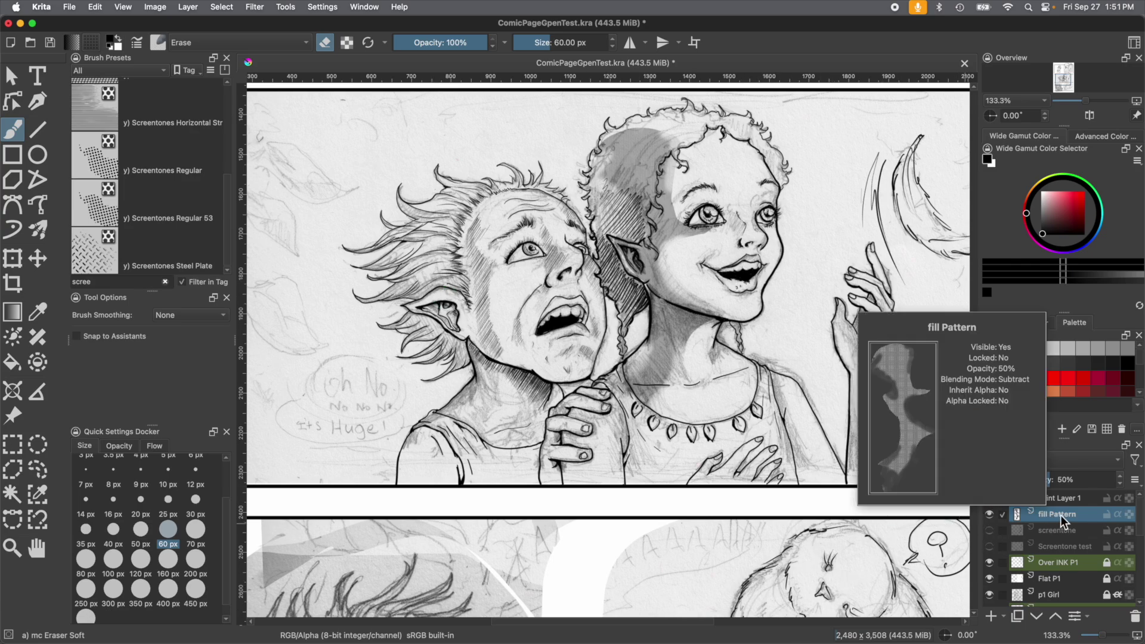
click(96, 8)
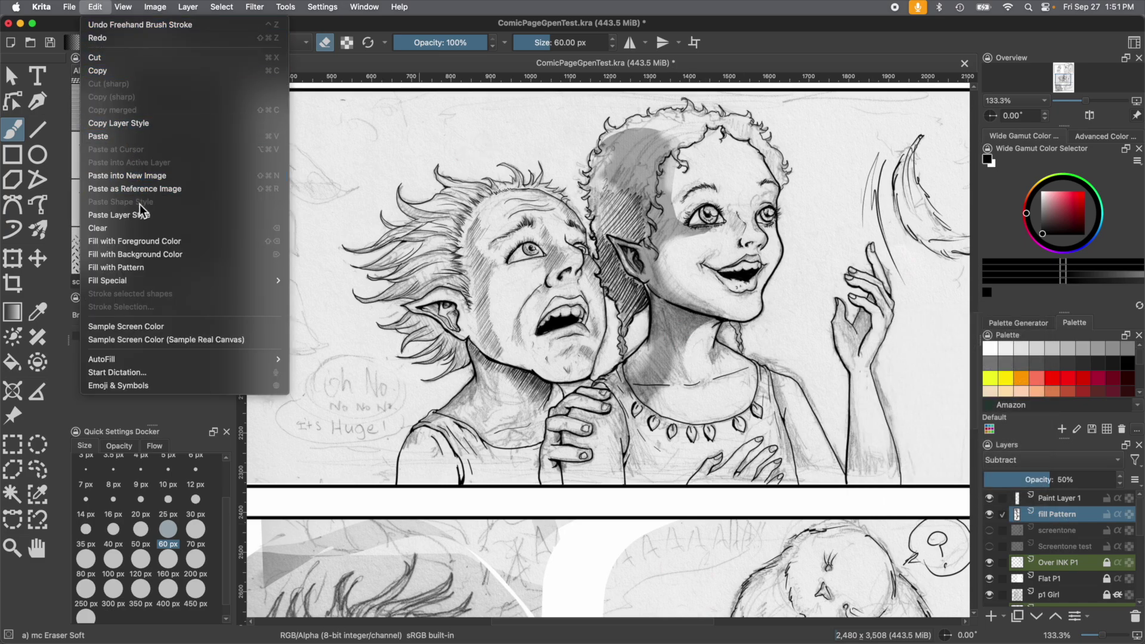
click(136, 231)
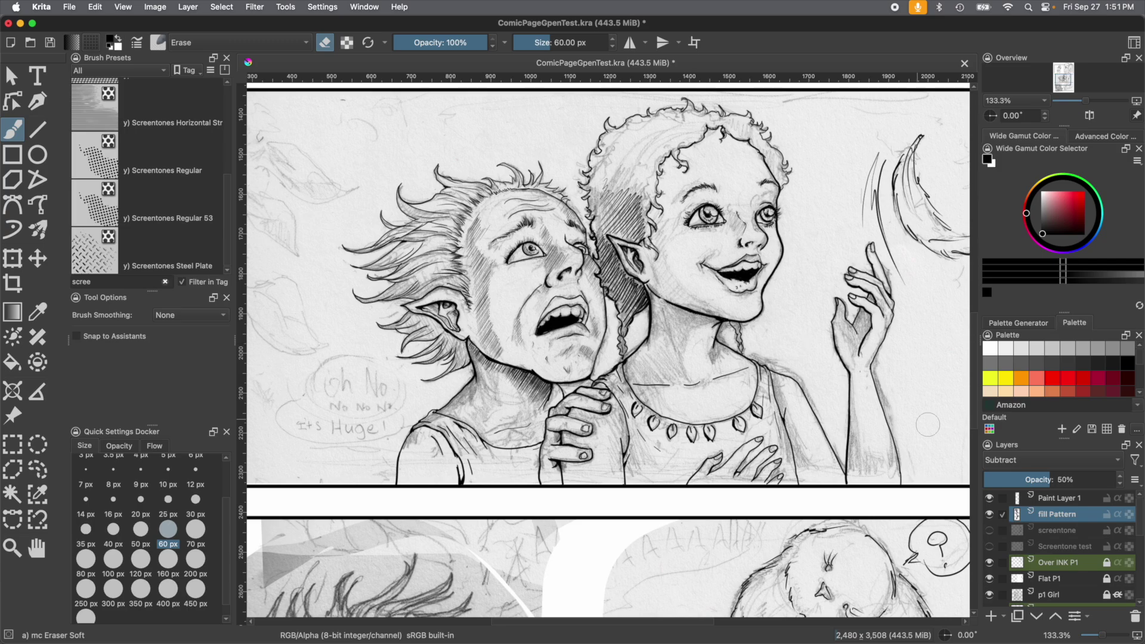
Set the fill Pattern layer back to Normal blending and start a freehand selection around the girl's hair
click(39, 470)
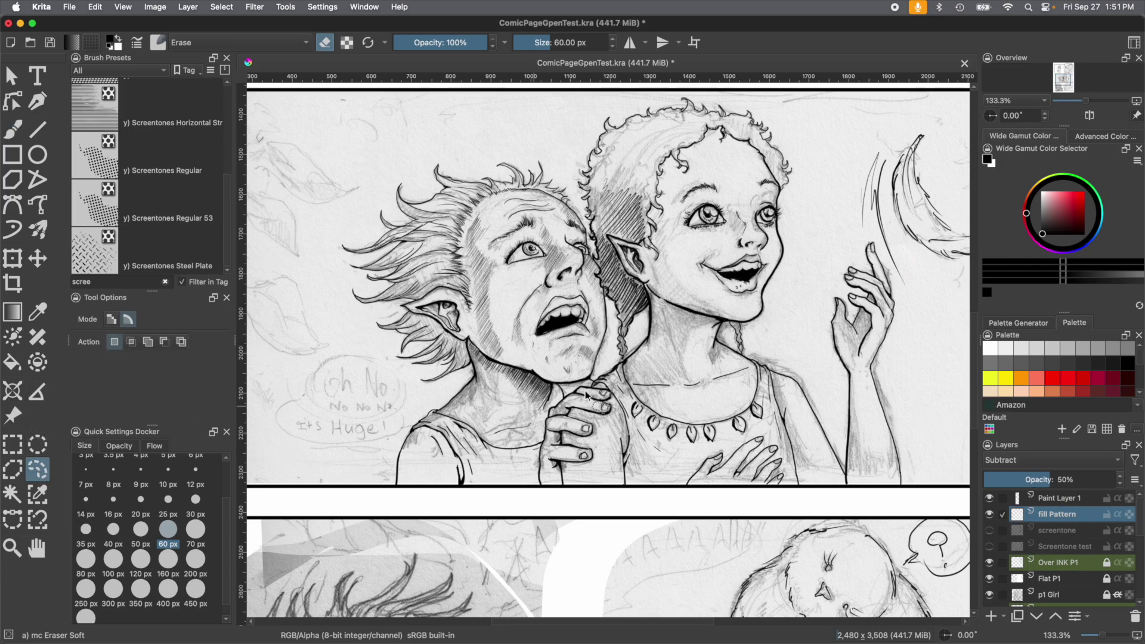
click(1033, 460)
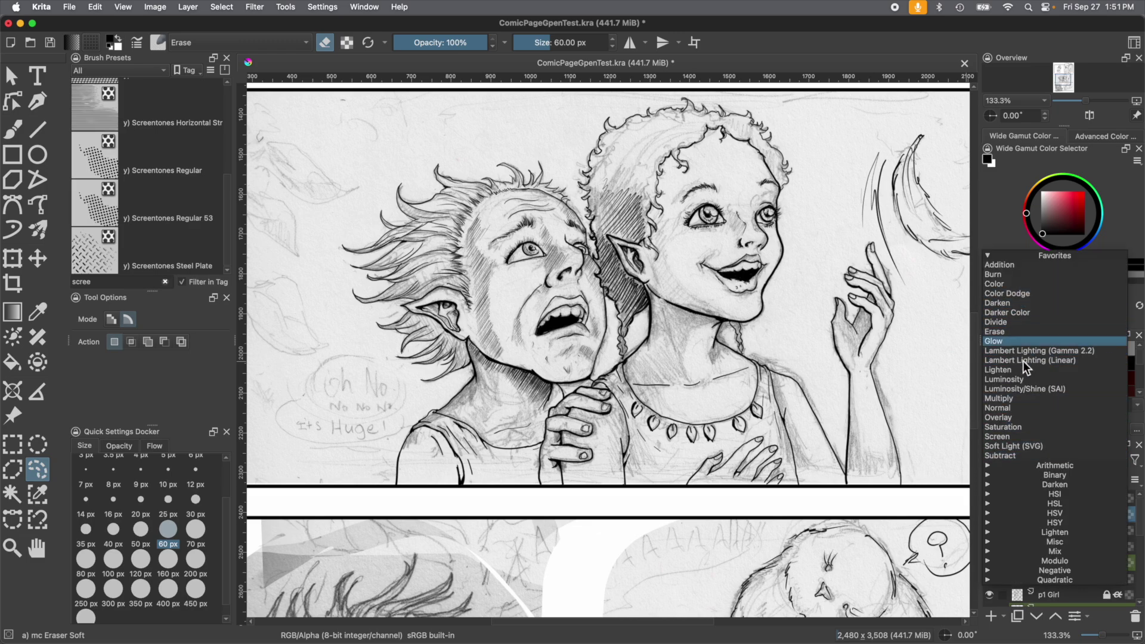
click(1026, 408)
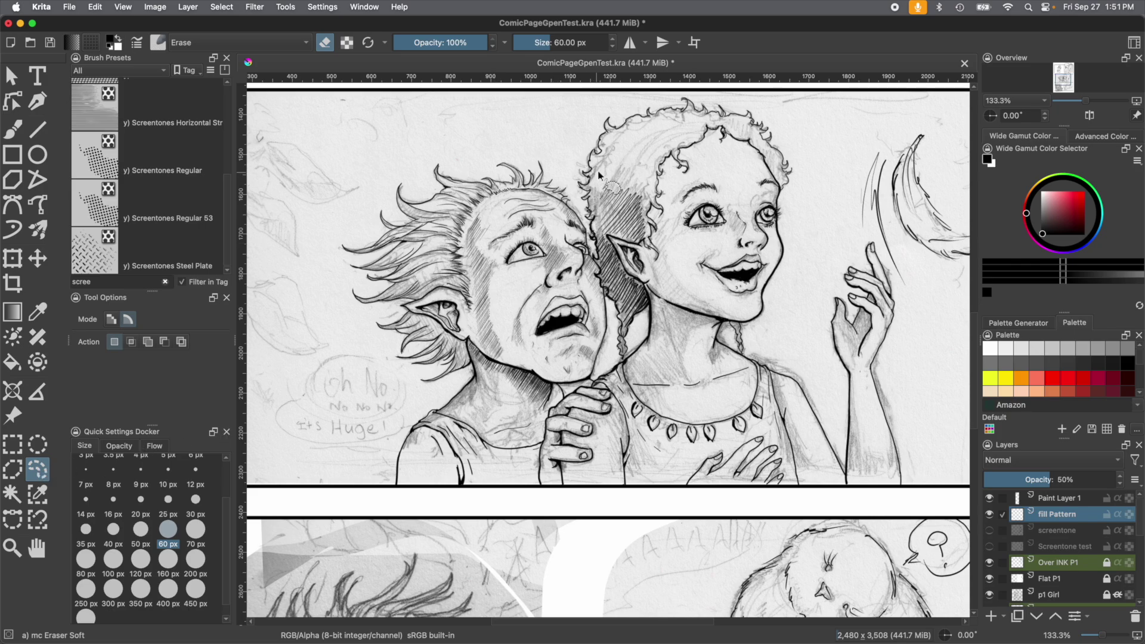
mouse_move(599, 174)
mouse_down()
mouse_move(630, 136)
mouse_move(681, 126)
mouse_move(687, 153)
mouse_move(665, 185)
mouse_move(692, 238)
mouse_move(670, 244)
mouse_move(668, 260)
mouse_move(683, 287)
mouse_move(732, 318)
mouse_move(687, 349)
mouse_move(690, 386)
mouse_move(633, 406)
mouse_move(616, 376)
mouse_move(649, 351)
mouse_move(656, 327)
mouse_move(630, 273)
mouse_up()
Close the hair-and-face selection, then keep Cross02 as the pattern after trying Cross01
drag(601, 170, 605, 155)
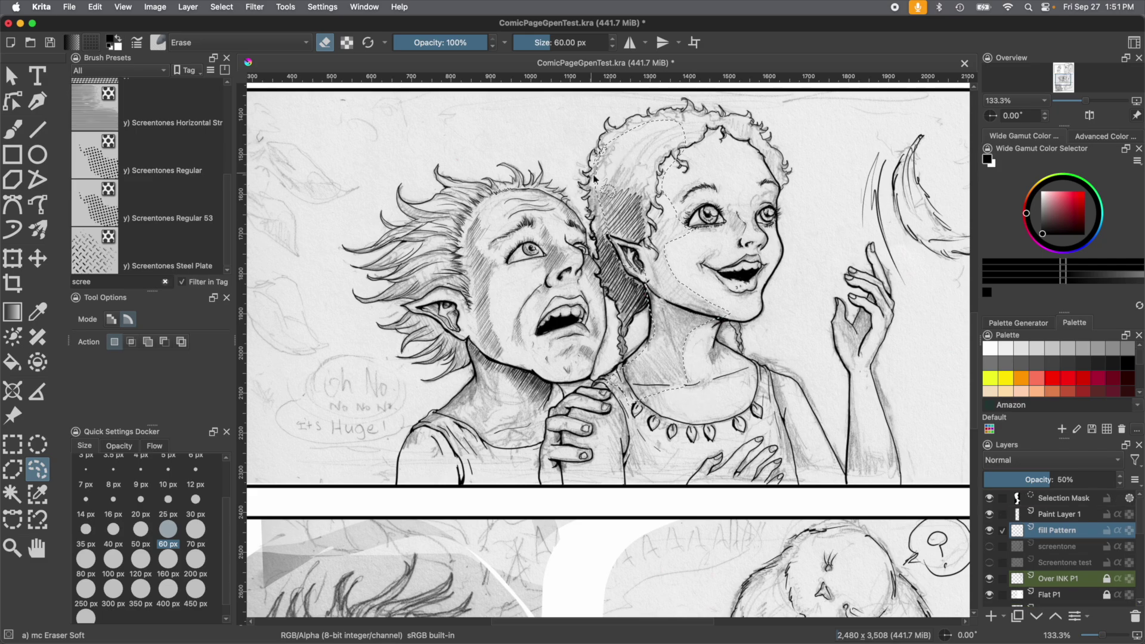
click(92, 42)
click(166, 139)
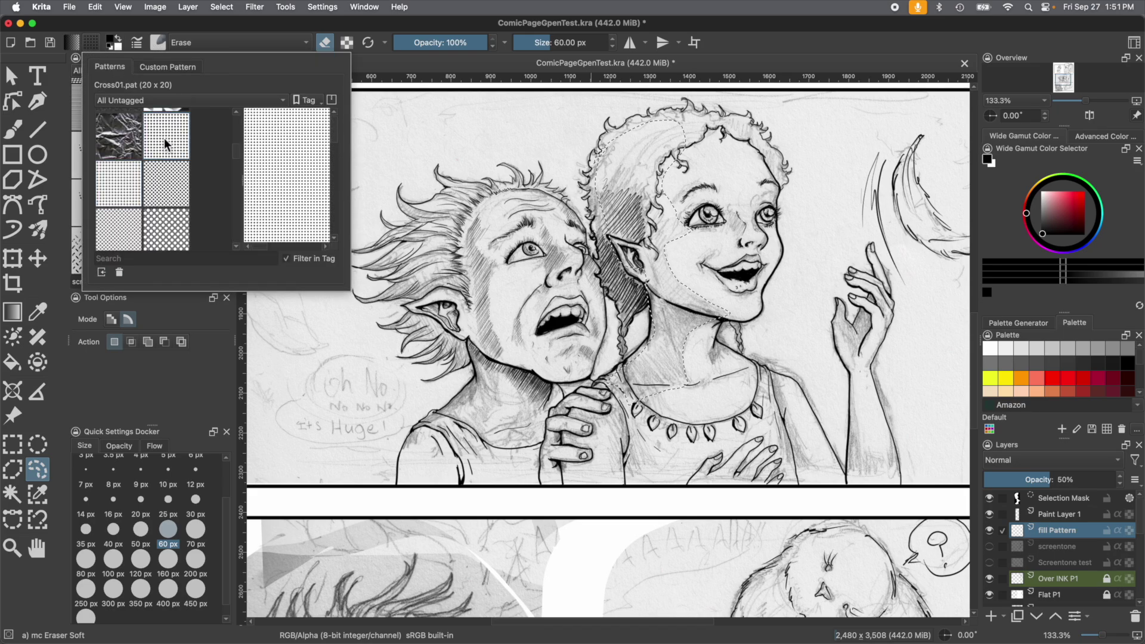
click(115, 184)
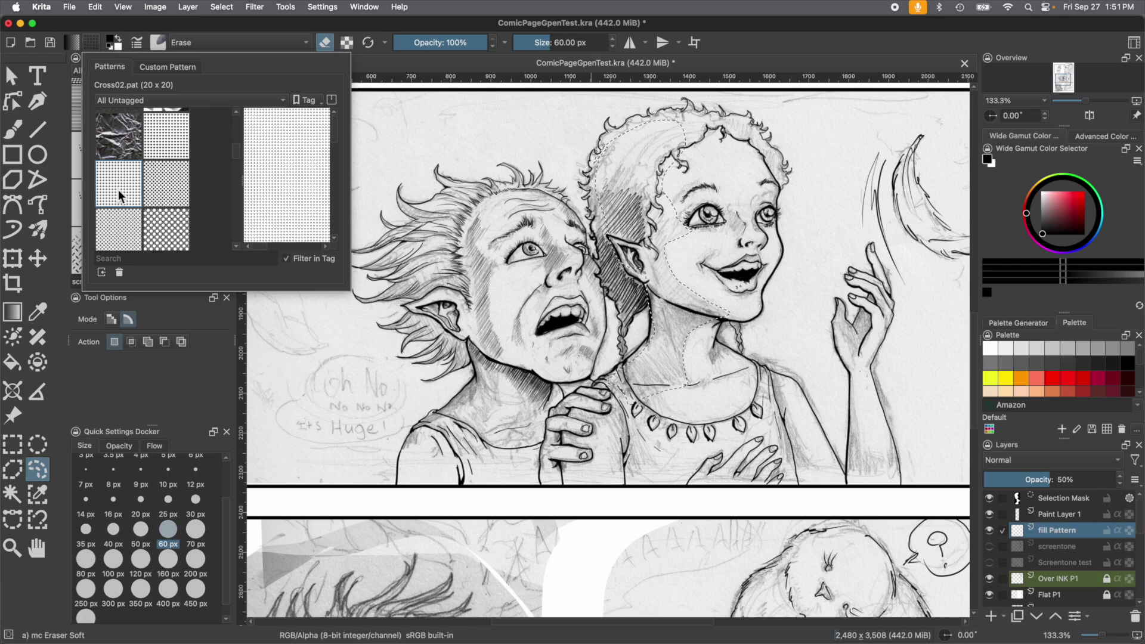
Close the pattern picker and return to the Freehand Brush tool
mouse_move(118, 190)
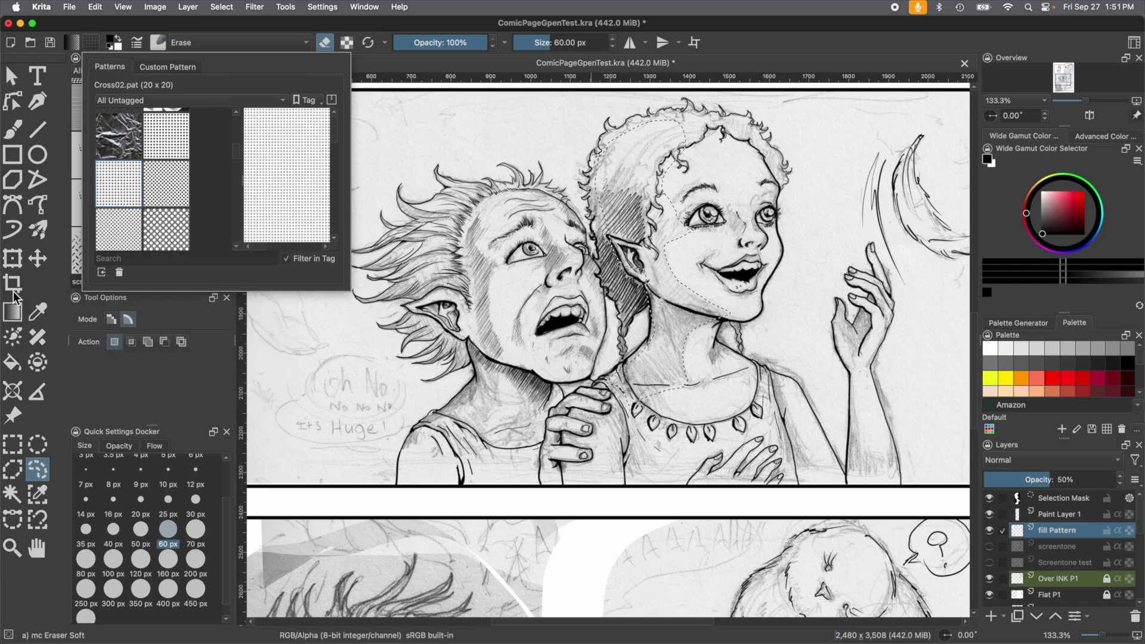
click(15, 136)
click(14, 136)
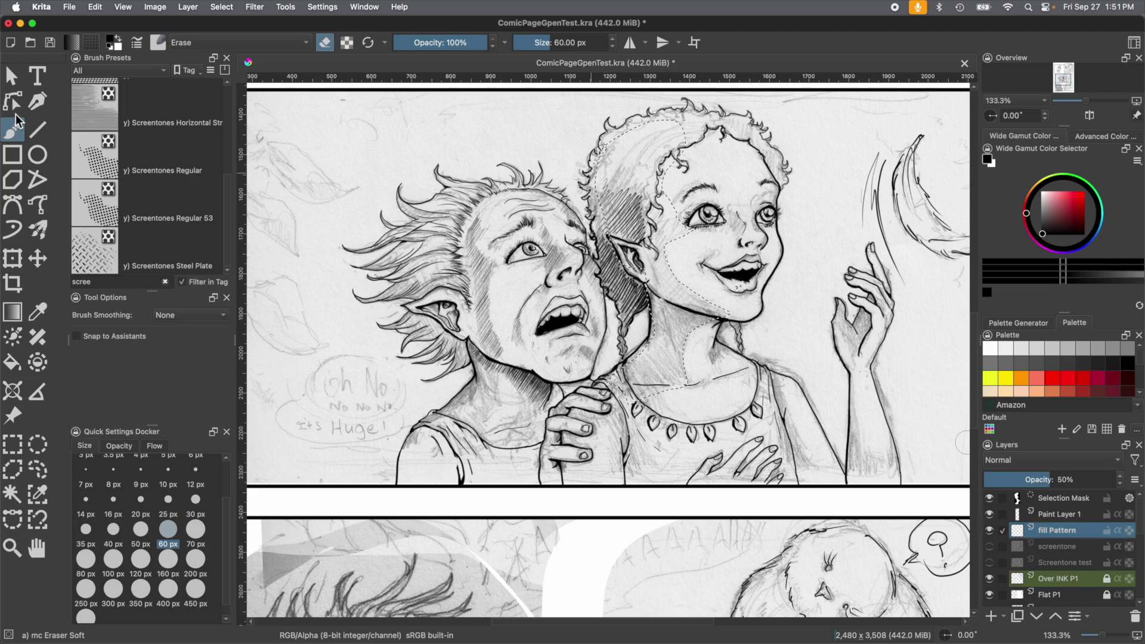
Fill the selection with the chosen pattern and try Subtract blending on the layer
click(95, 8)
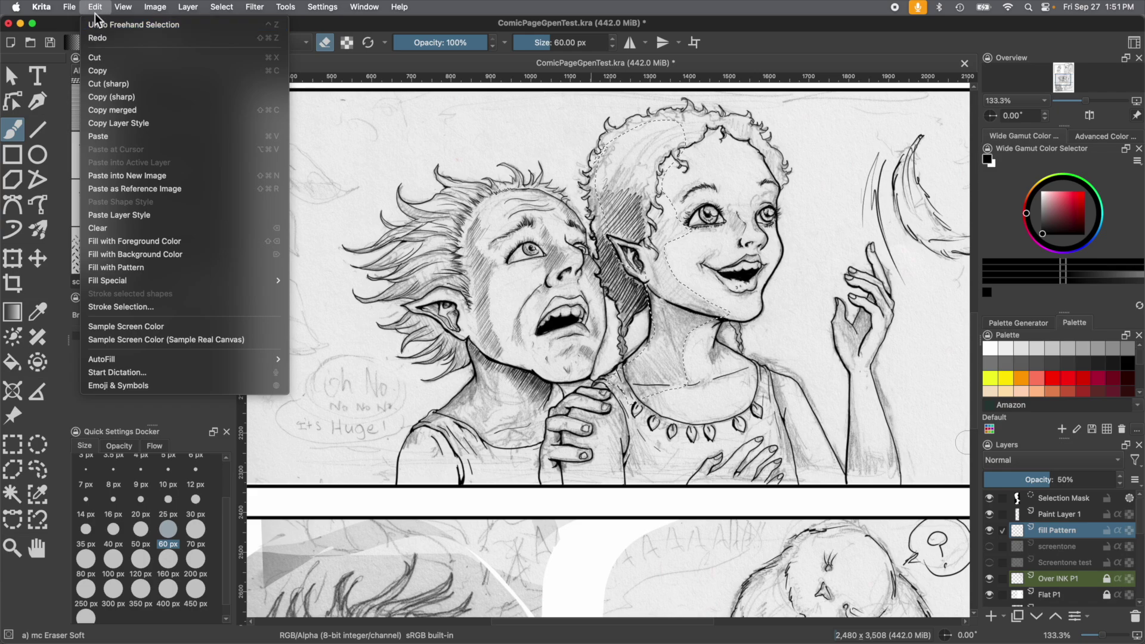
click(99, 267)
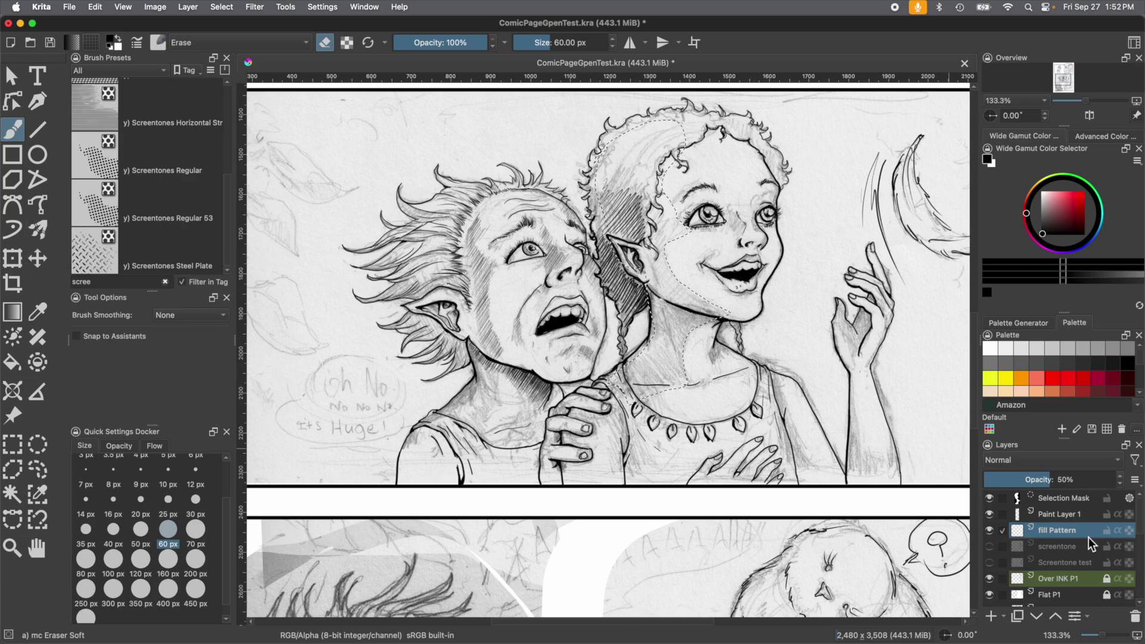
click(1035, 461)
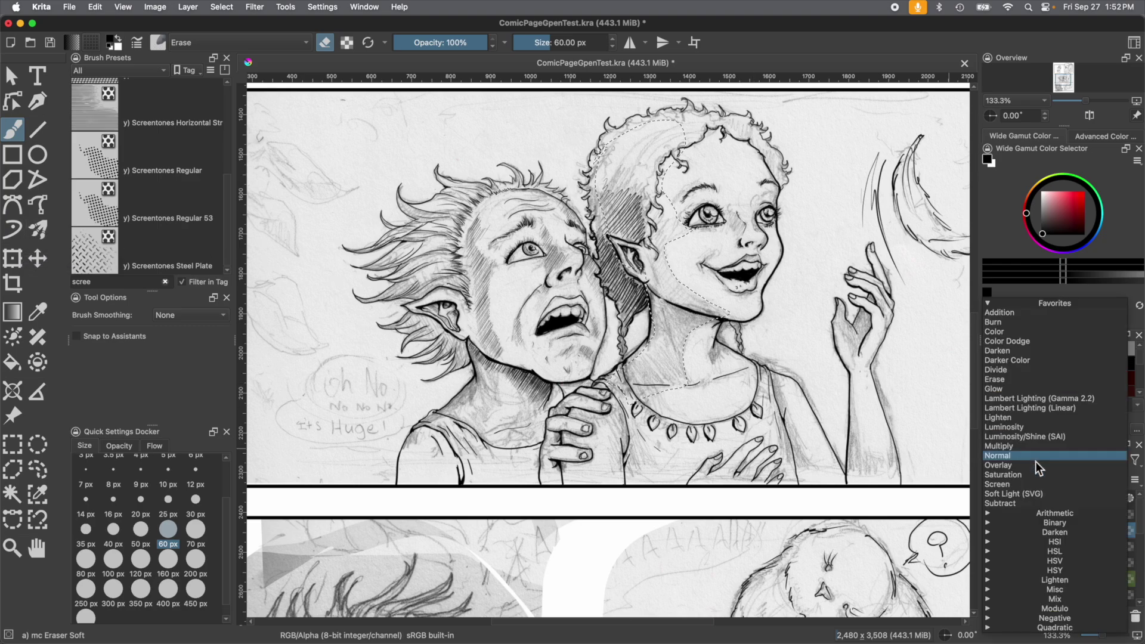
click(1040, 501)
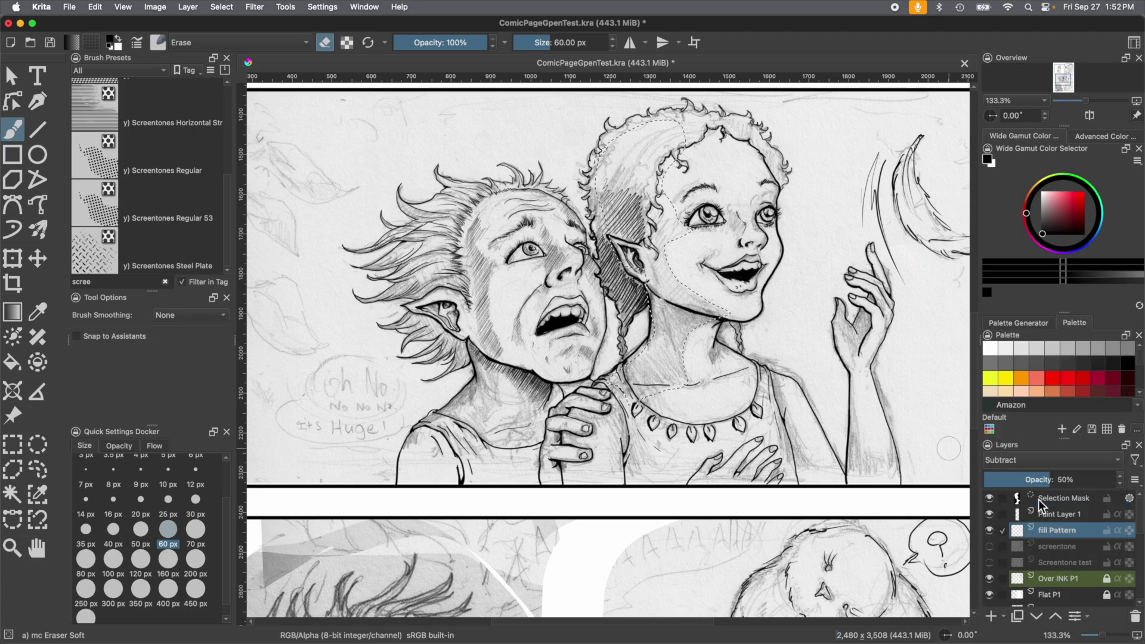
Return the fill Pattern layer to Normal at 100% opacity and fill the selection with pattern again
click(1047, 460)
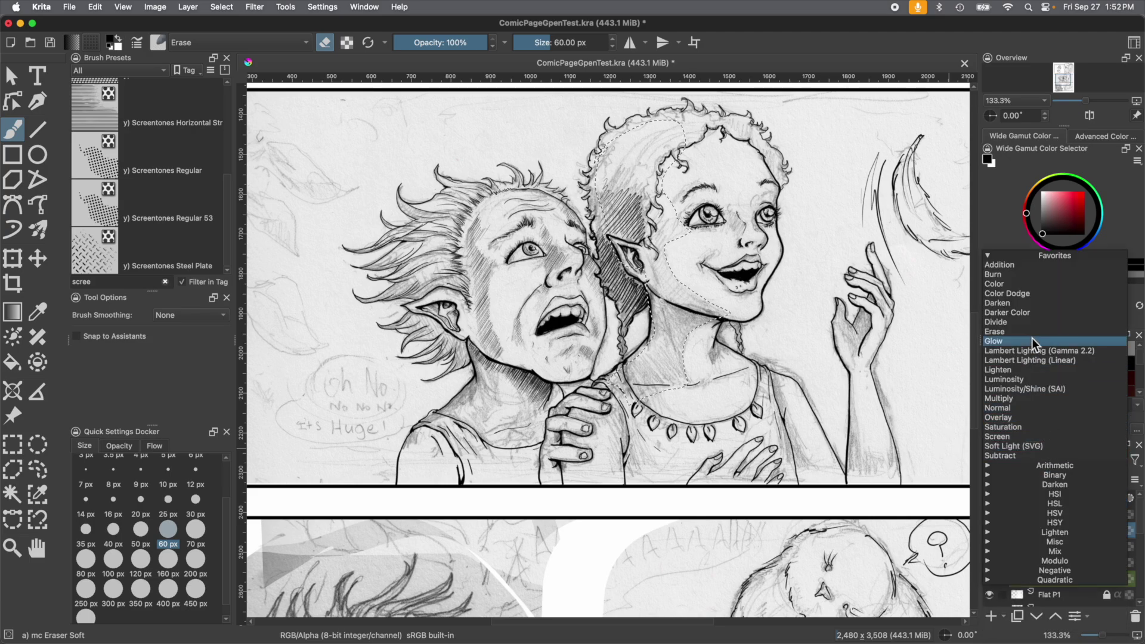
click(1036, 407)
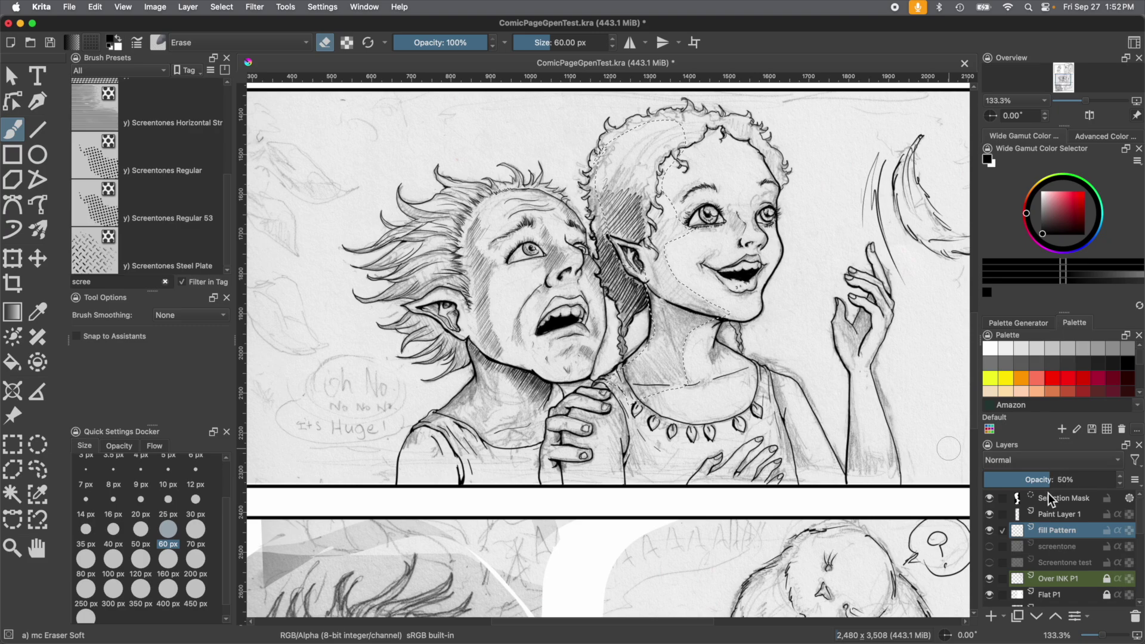
drag(1047, 481, 1121, 480)
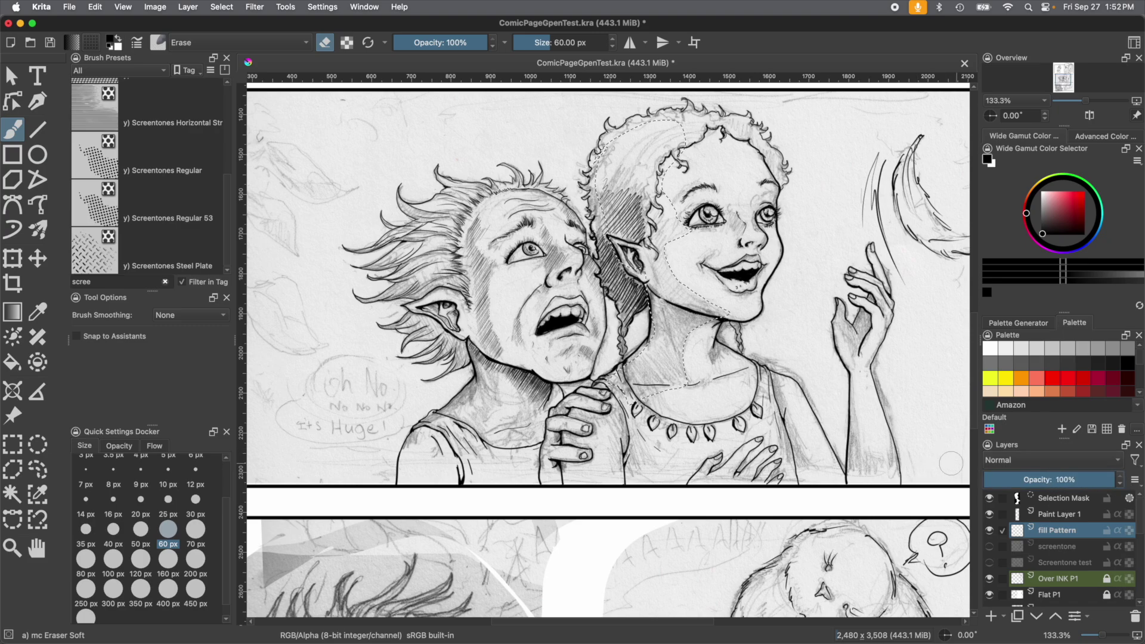
click(96, 7)
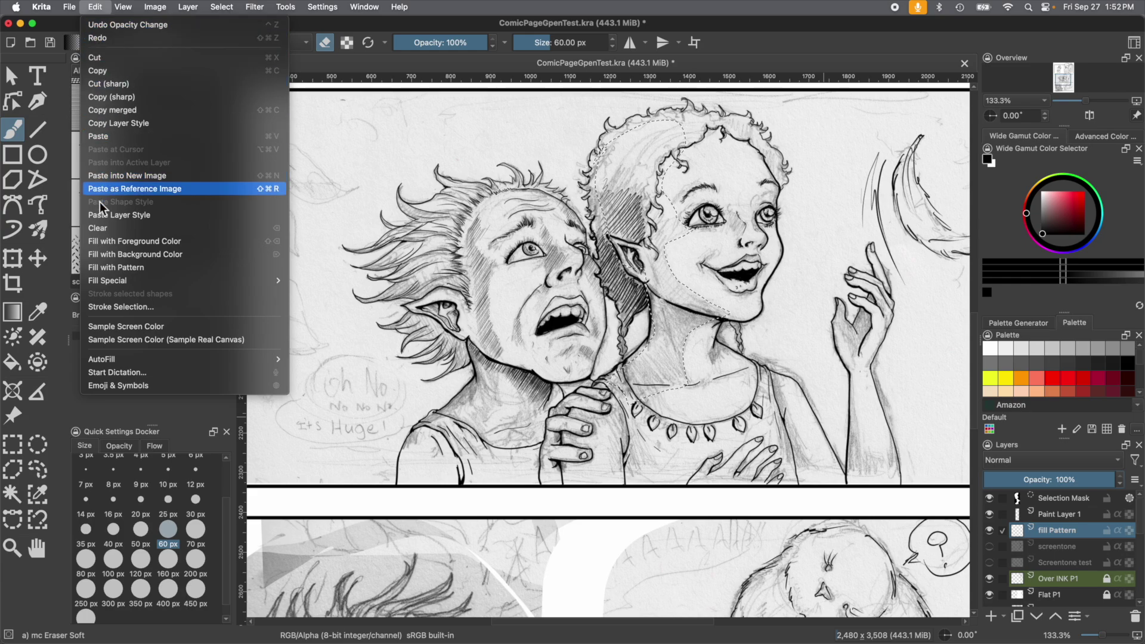
click(98, 267)
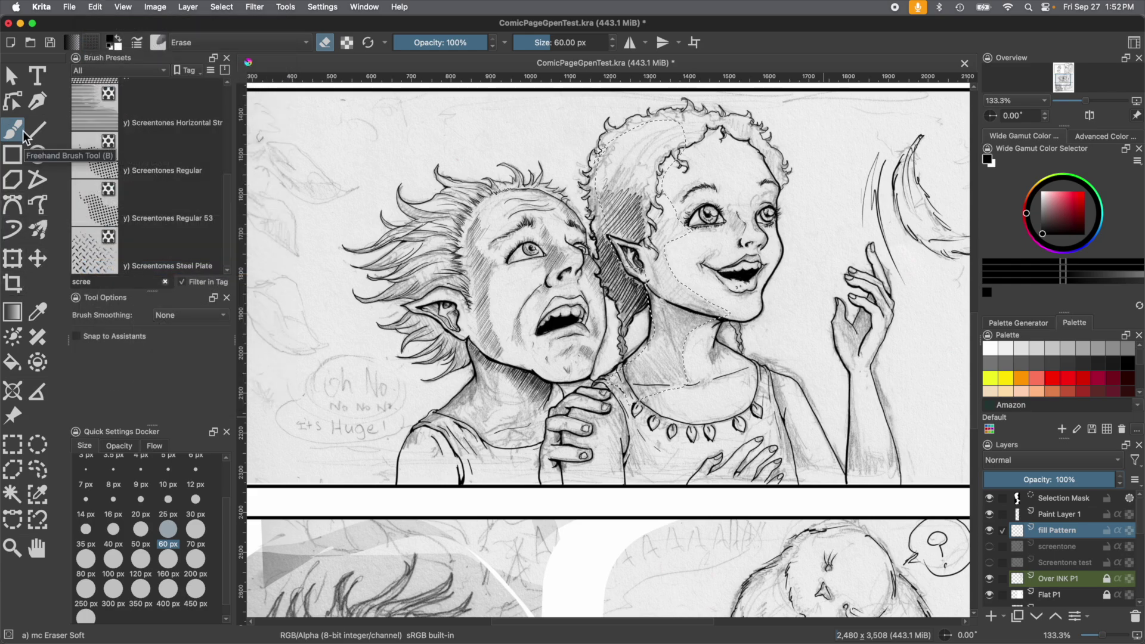
Filter Brush Presets to the Digital tag and choose the b) Airbrush Soft preset at 600 px
click(122, 71)
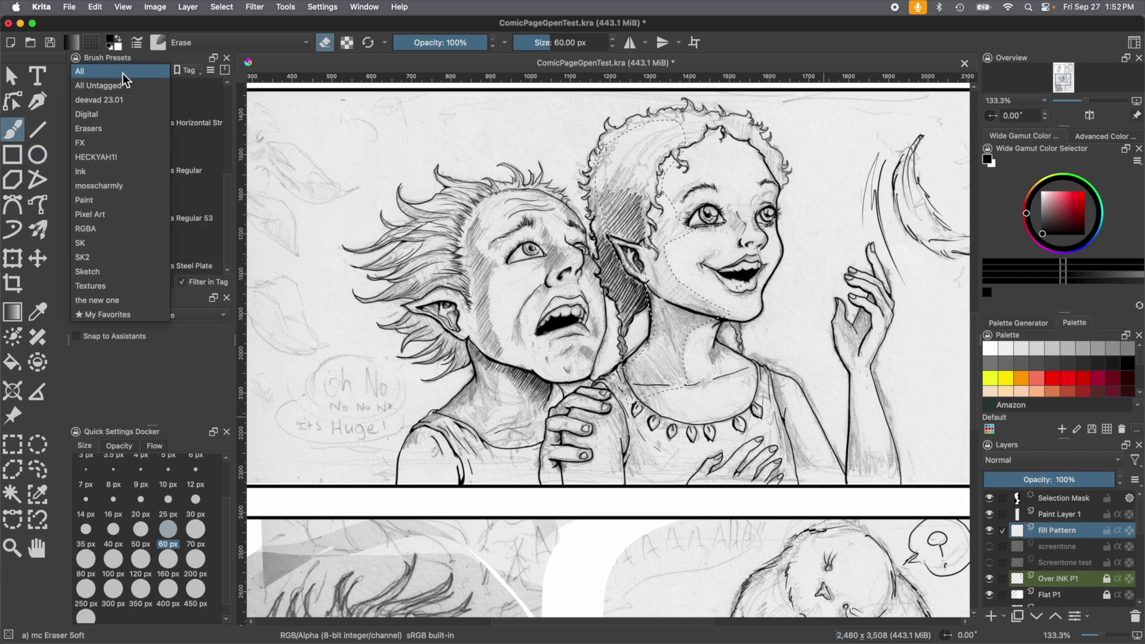
click(127, 74)
click(128, 74)
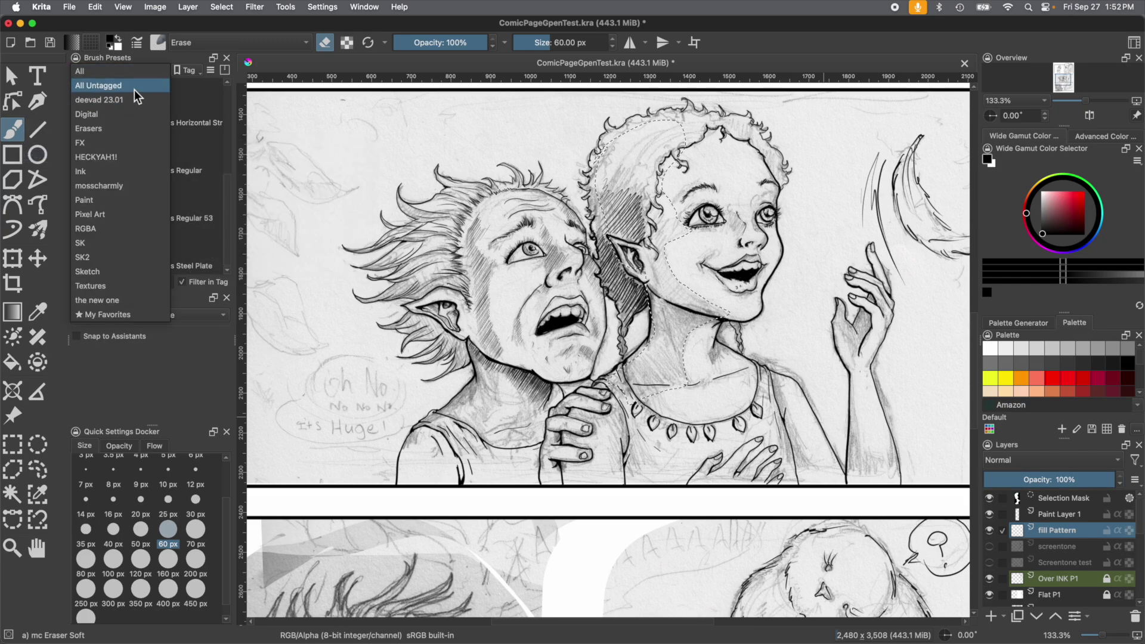
click(224, 191)
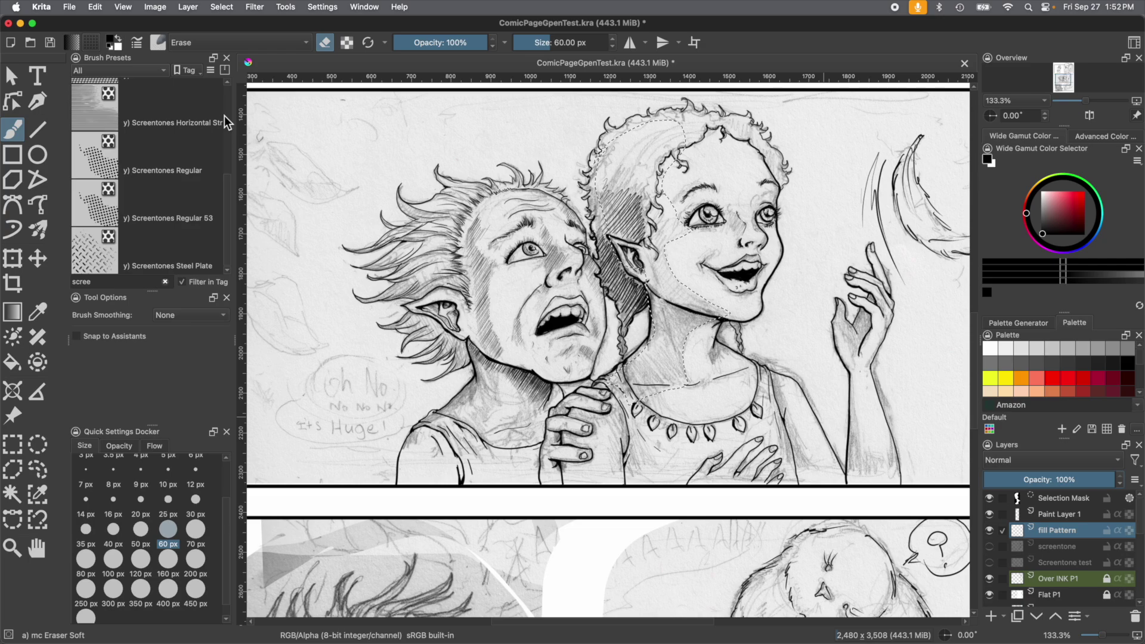
drag(225, 191, 215, 81)
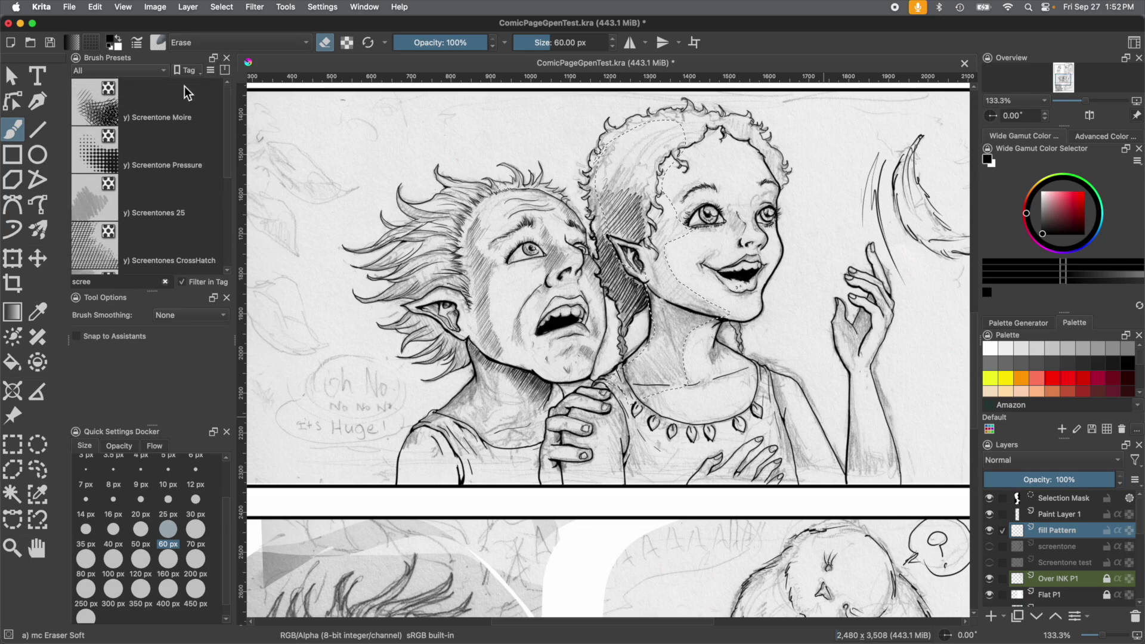
click(129, 71)
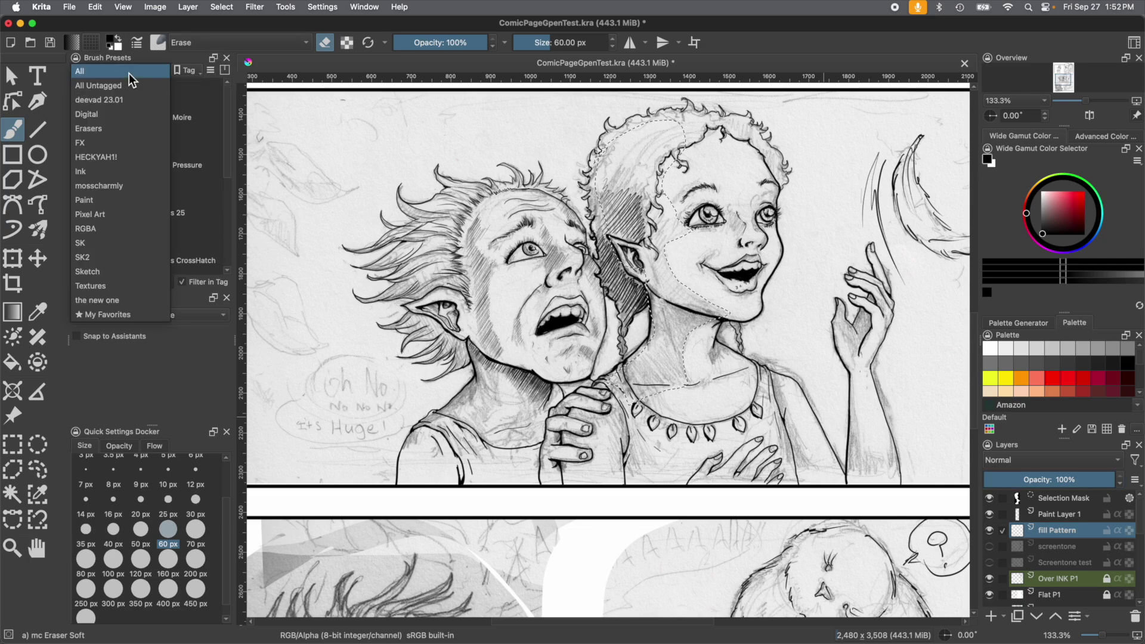
click(124, 114)
click(111, 253)
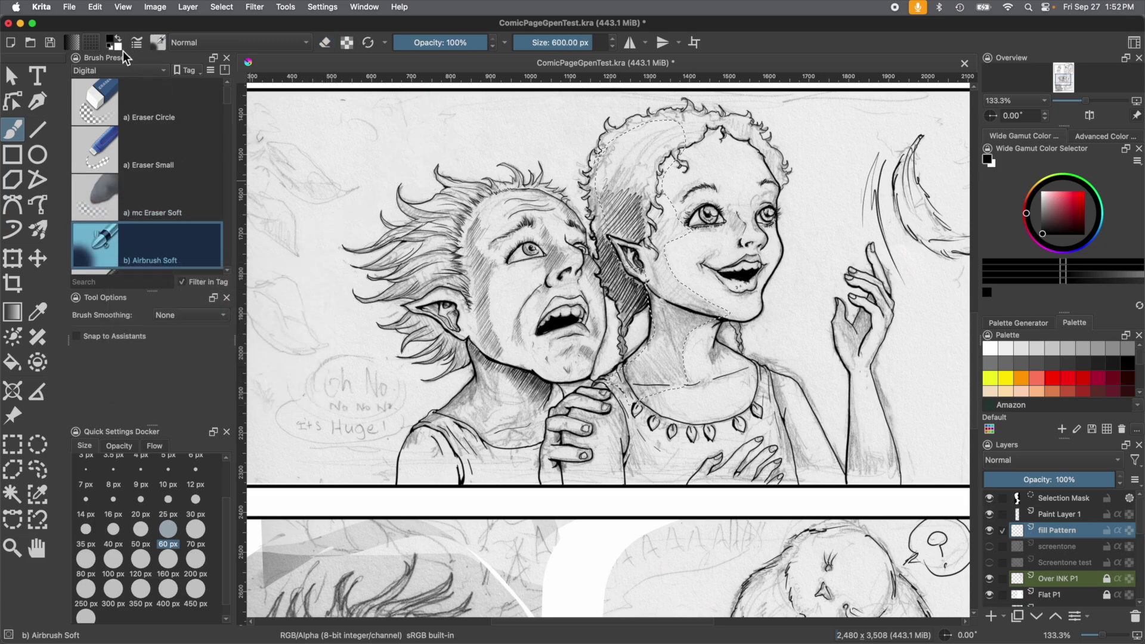
click(95, 7)
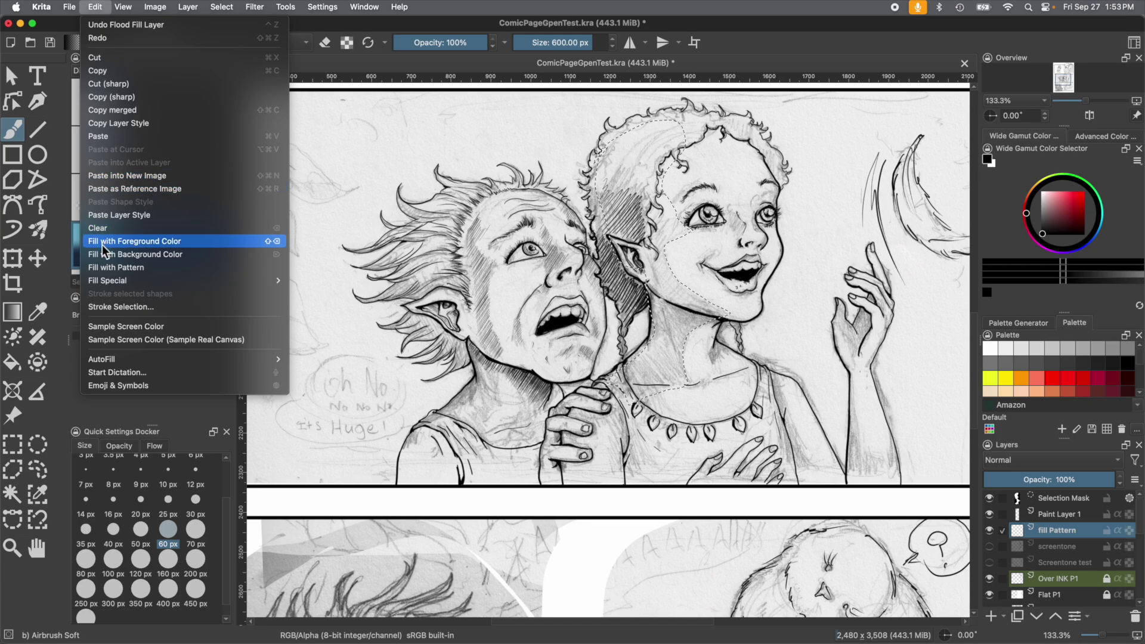
Fill the hair-and-face selection with the dot pattern, deselect, and shrink the brush to 25 px
click(98, 267)
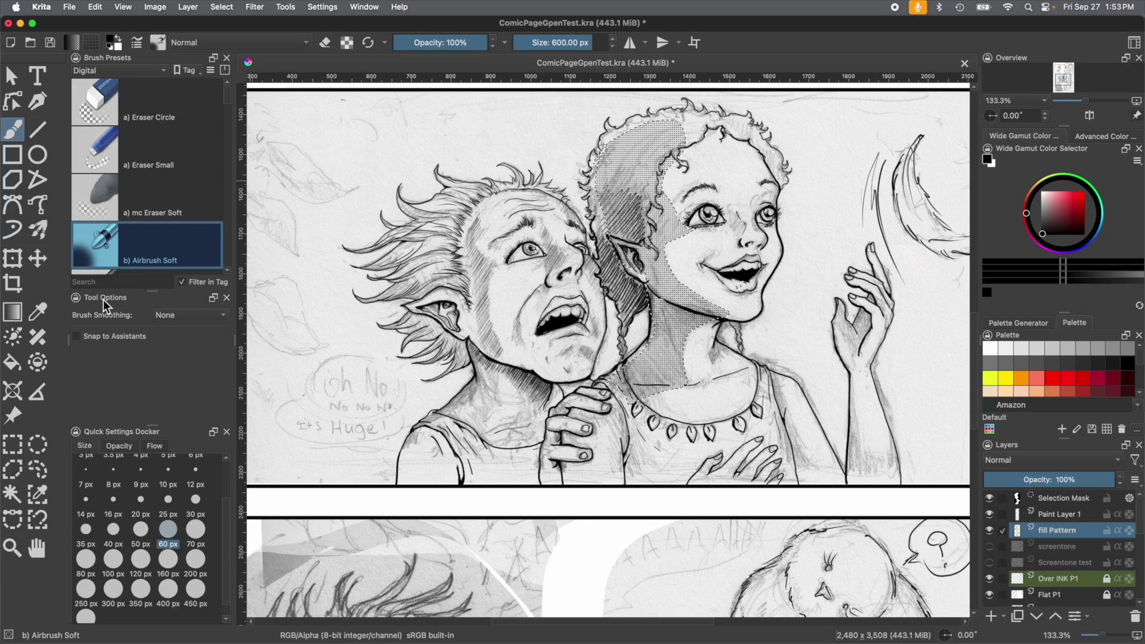
click(221, 7)
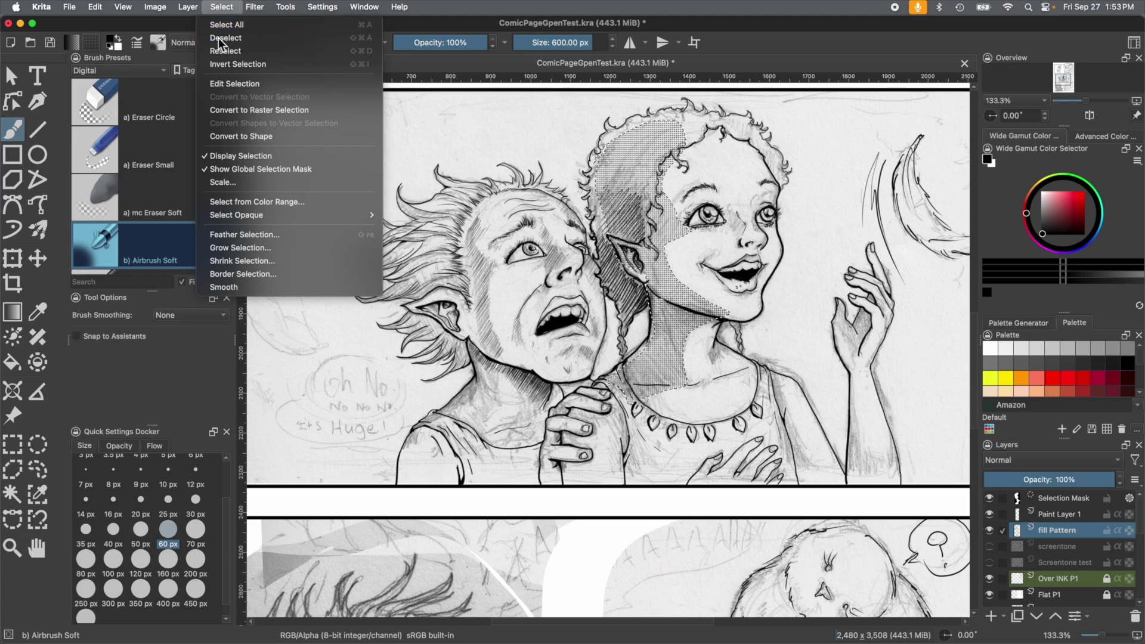
click(222, 39)
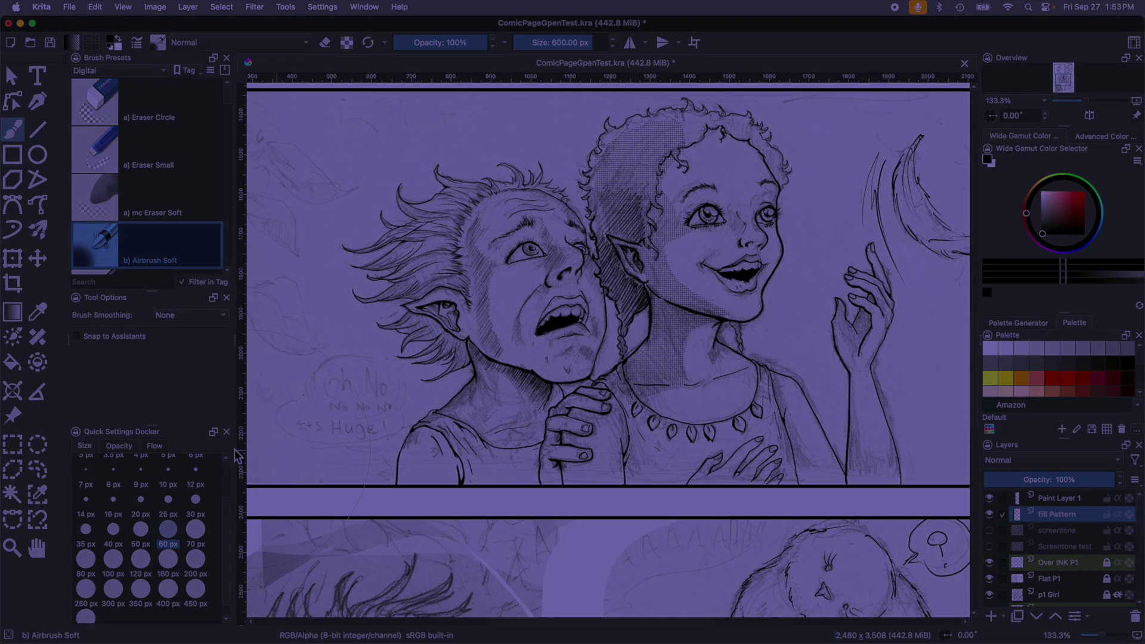
click(168, 525)
Set the brush to the 30 px size preset and scroll through the Brush Presets list
click(195, 500)
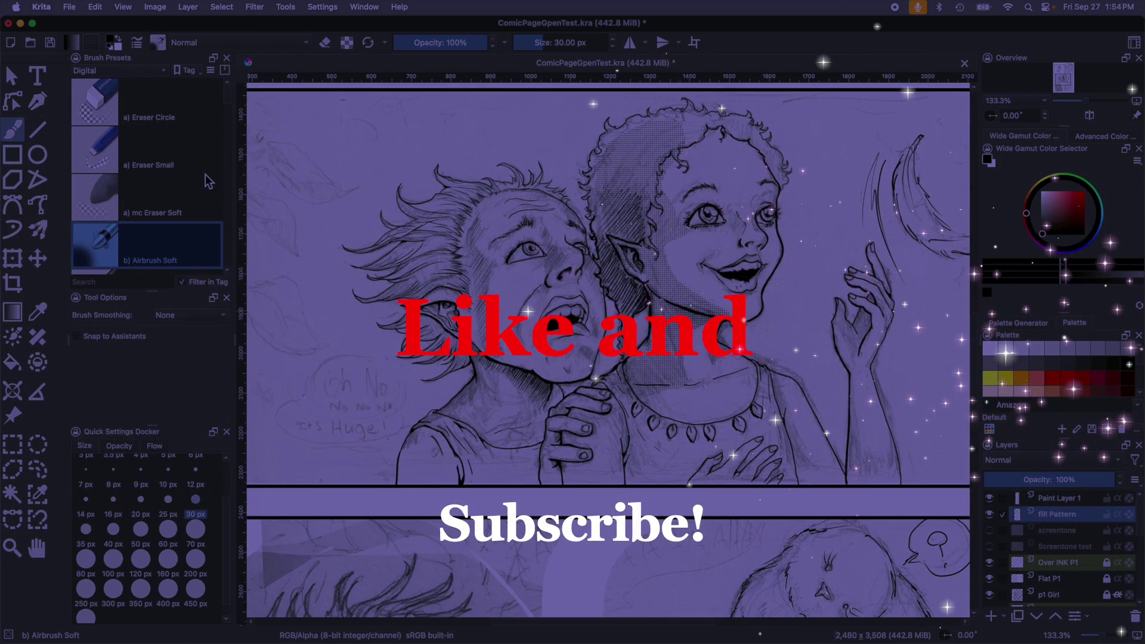
drag(228, 99, 228, 271)
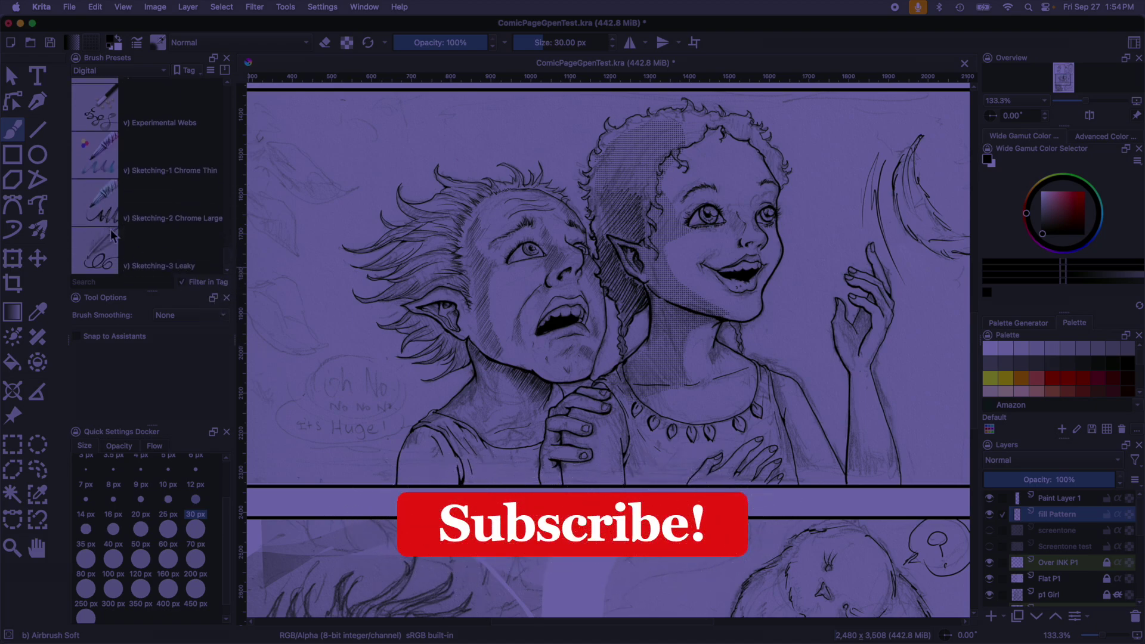
mouse_move(121, 255)
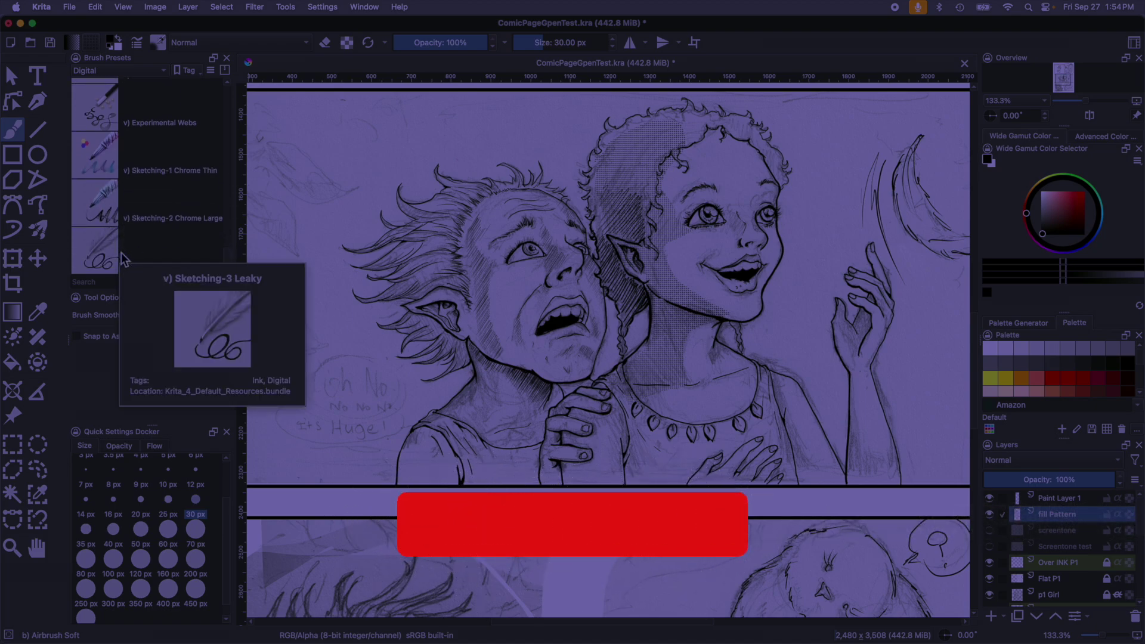